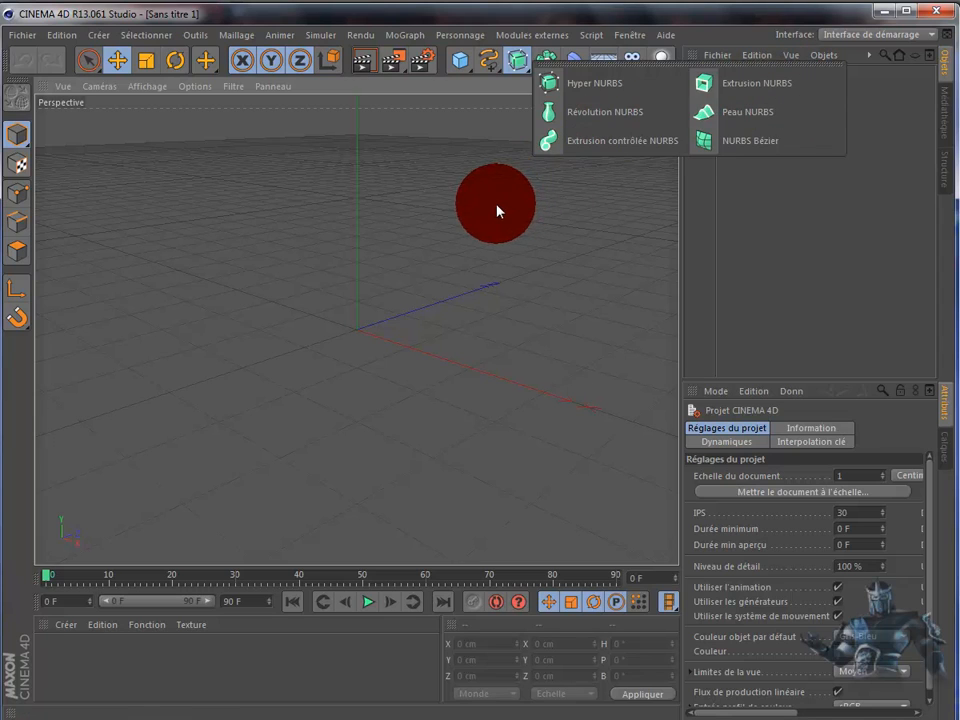
Step: Add a Fleur spline to the scene
{"action": "left_click", "coordinate": [487, 72]}
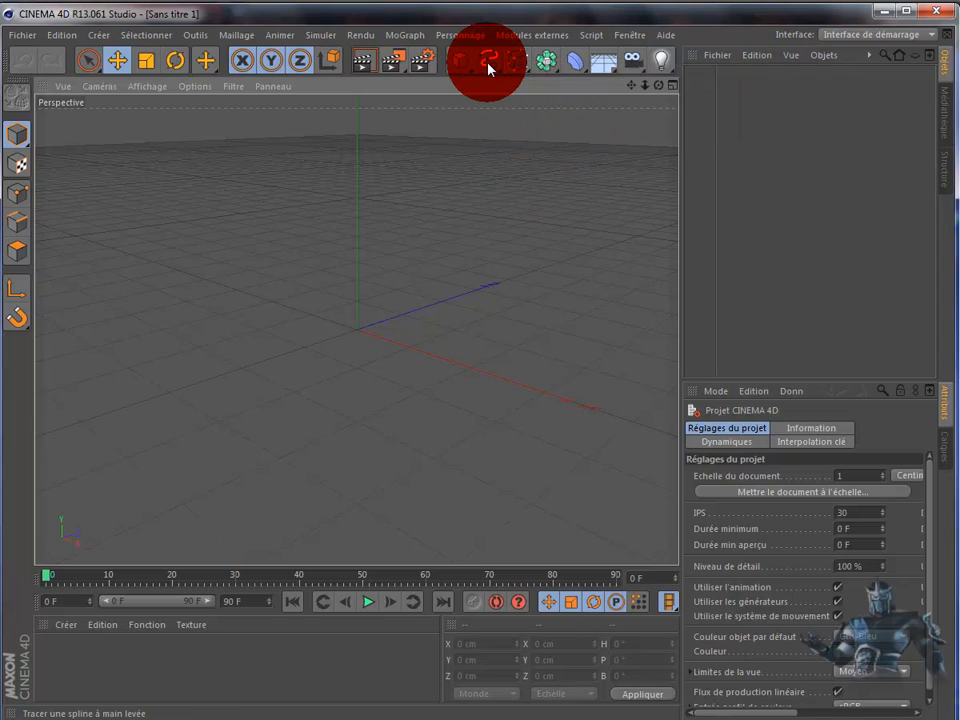
{"action": "left_click", "coordinate": [488, 66]}
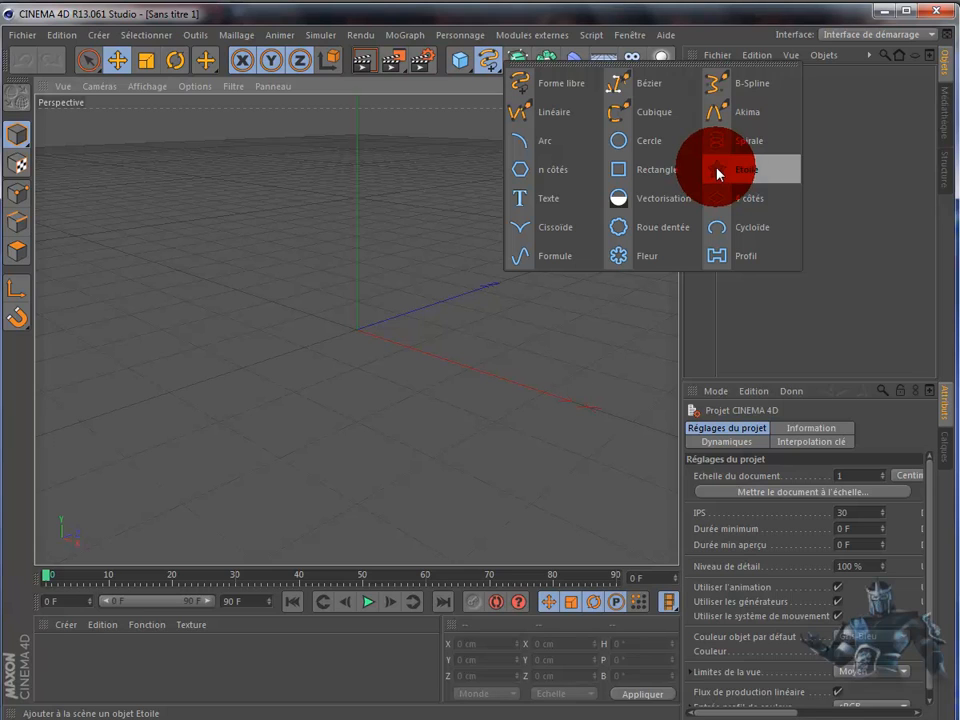
{"action": "left_click", "coordinate": [628, 257]}
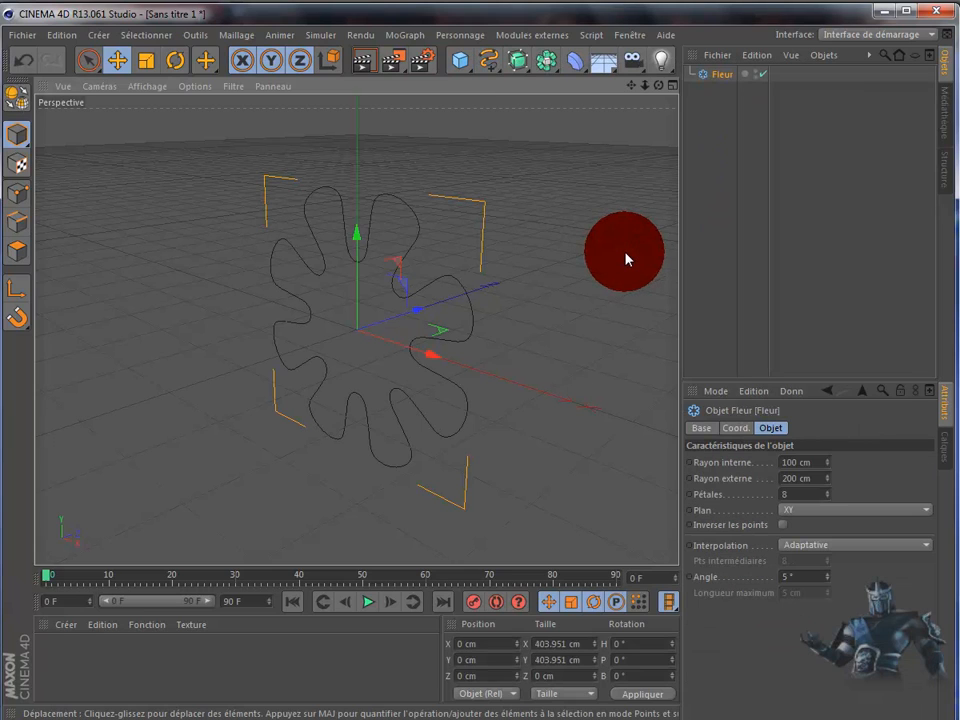
{"action": "left_click_drag", "start_coordinate": [509, 400], "coordinate": [509, 400]}
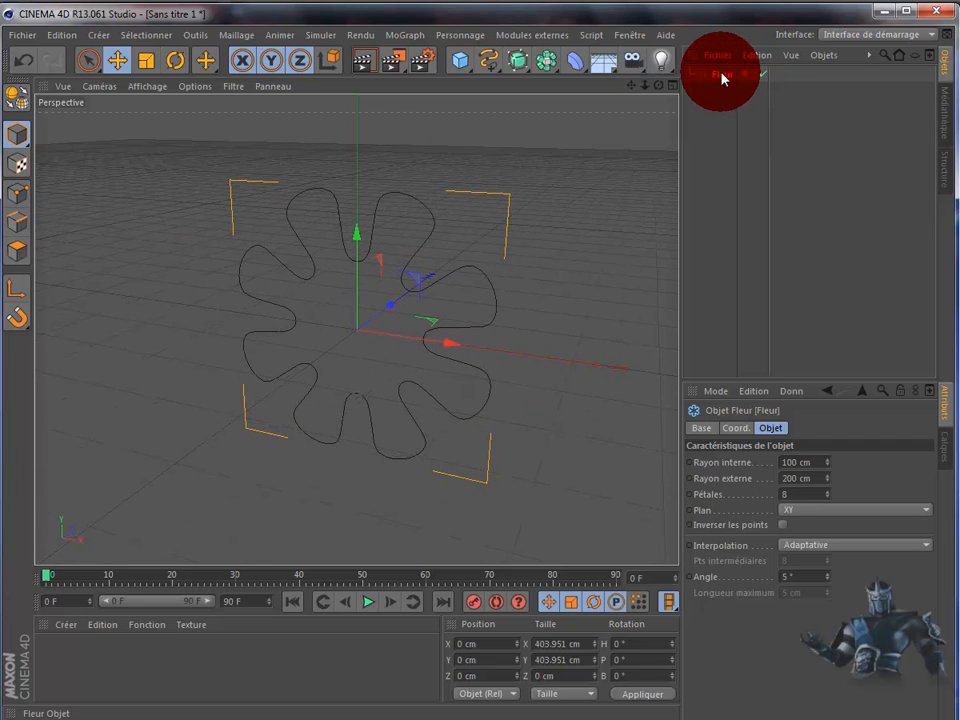
Step: Add an Extrusion NURBS object and nest the Fleur spline under it to turn the flower into a solid
{"action": "left_click", "coordinate": [527, 70]}
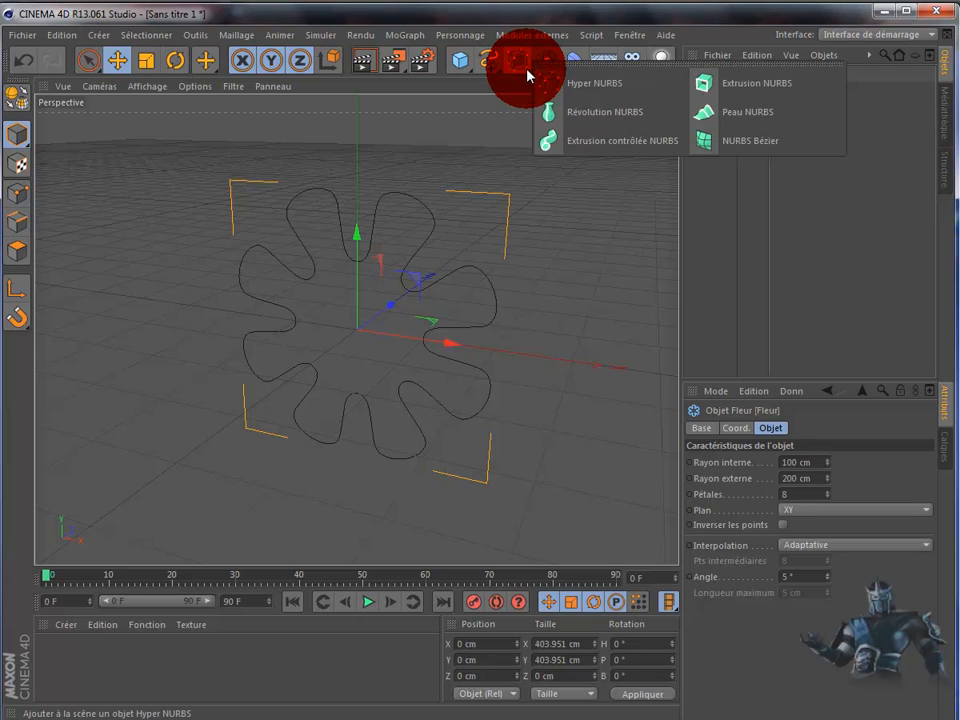
{"action": "mouse_move", "coordinate": [527, 75]}
{"action": "left_mouse_down"}
{"action": "mouse_move", "coordinate": [589, 88]}
{"action": "mouse_move", "coordinate": [748, 88]}
{"action": "left_mouse_up"}
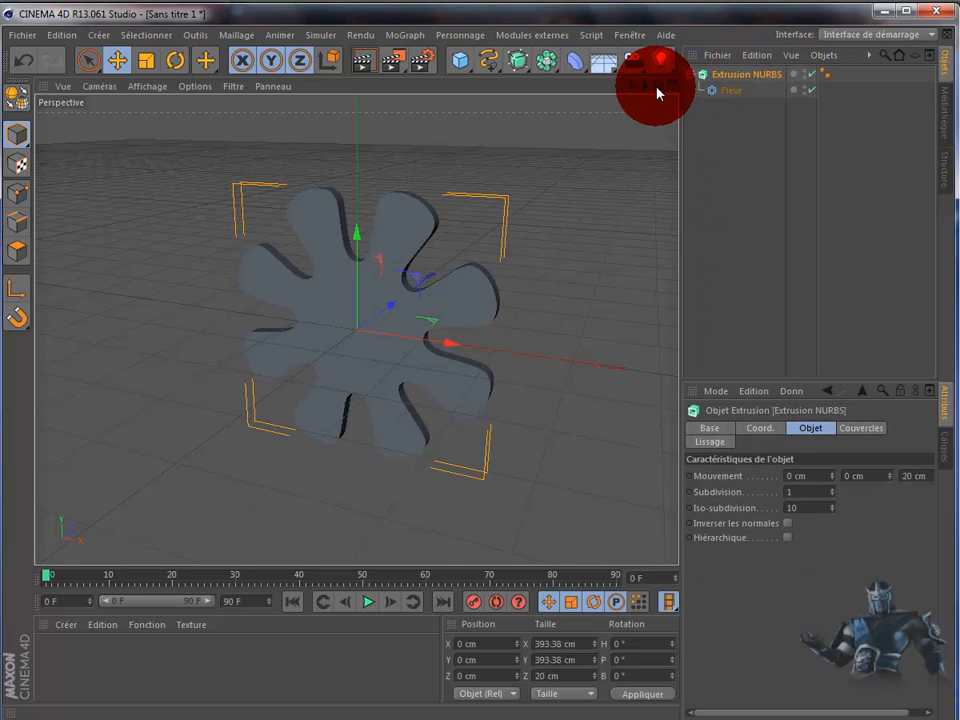
{"action": "mouse_move", "coordinate": [657, 93]}
{"action": "left_mouse_down"}
{"action": "mouse_move", "coordinate": [506, 401]}
{"action": "mouse_move", "coordinate": [525, 392]}
{"action": "mouse_move", "coordinate": [506, 407]}
{"action": "mouse_move", "coordinate": [656, 90]}
{"action": "mouse_move", "coordinate": [725, 436]}
{"action": "left_mouse_up"}
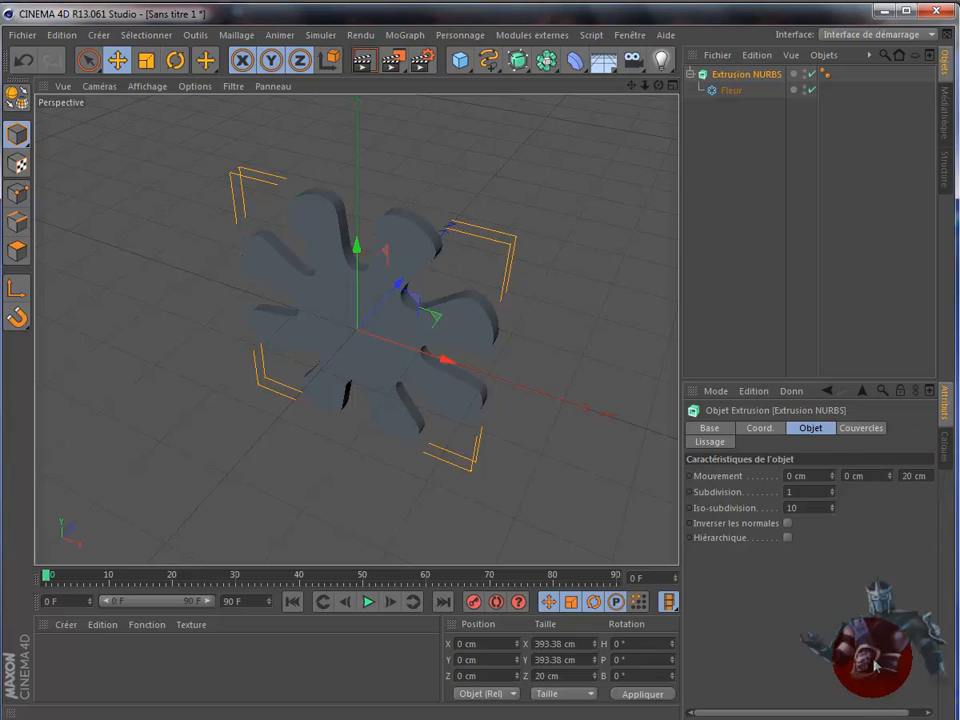
Step: Set the Z movement of the Extrusion NURBS to 30 cm
{"action": "left_click_drag", "start_coordinate": [879, 714], "coordinate": [900, 714]}
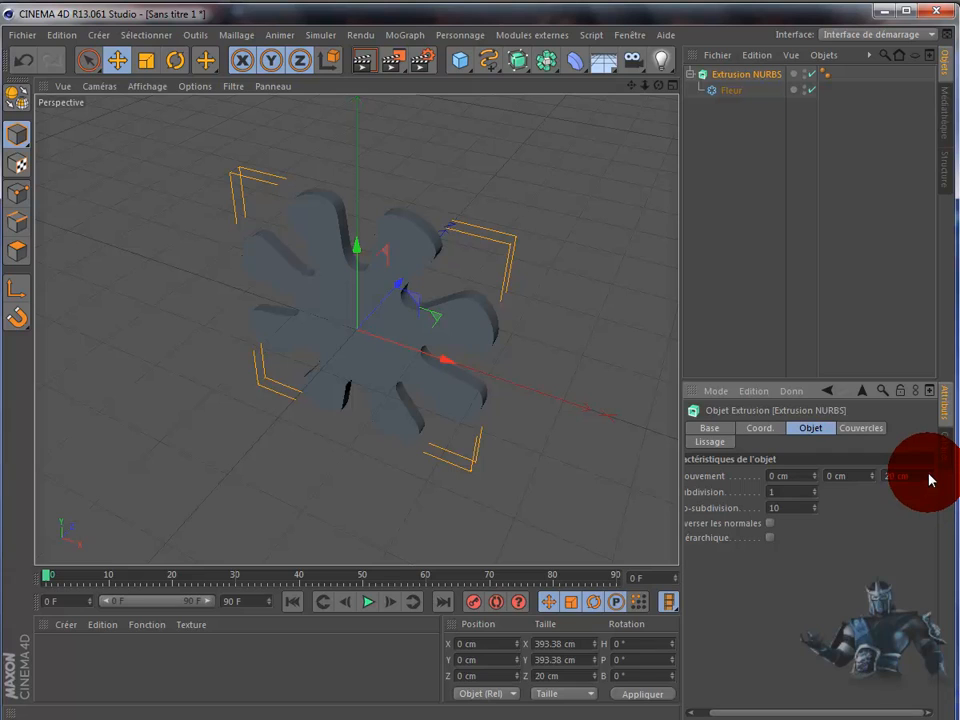
{"action": "left_click_drag", "start_coordinate": [928, 478], "coordinate": [851, 482]}
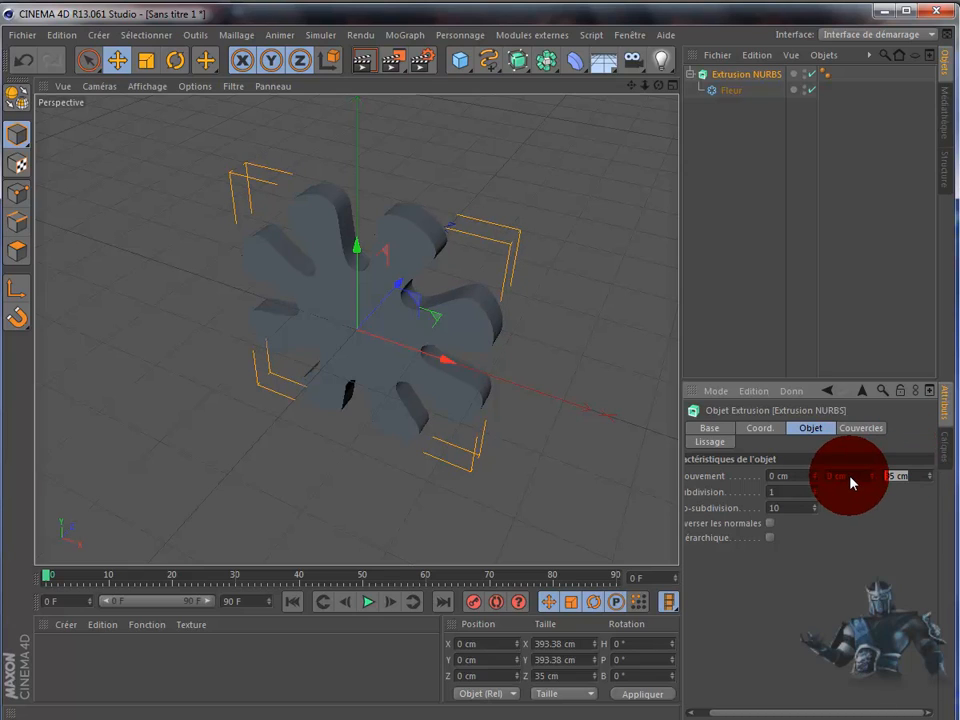
{"action": "type", "text": "30"}
{"action": "key", "text": "Return"}
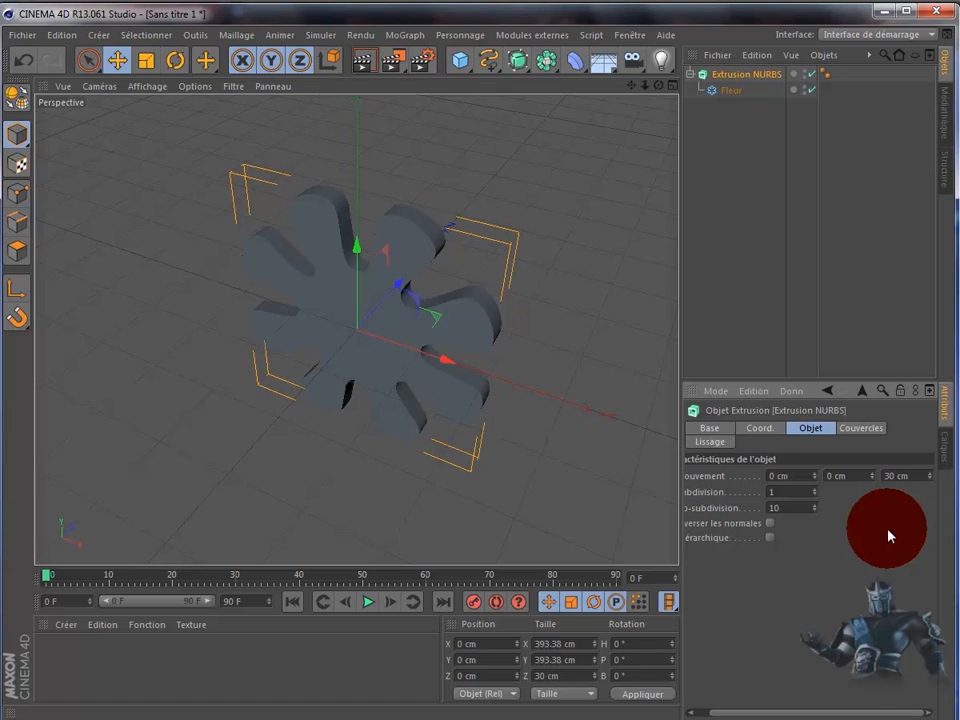
Step: Test a Y movement of 41 cm on the Extrusion NURBS and reset it to 0 cm
{"action": "left_click", "coordinate": [871, 473]}
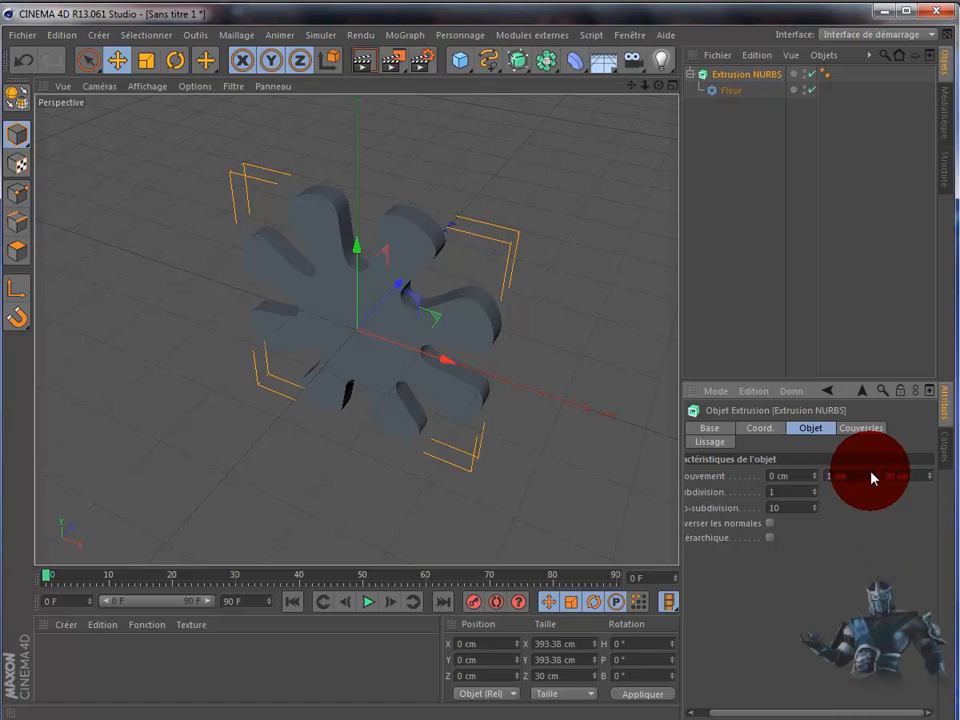
{"action": "left_click_drag", "start_coordinate": [871, 474], "coordinate": [598, 128]}
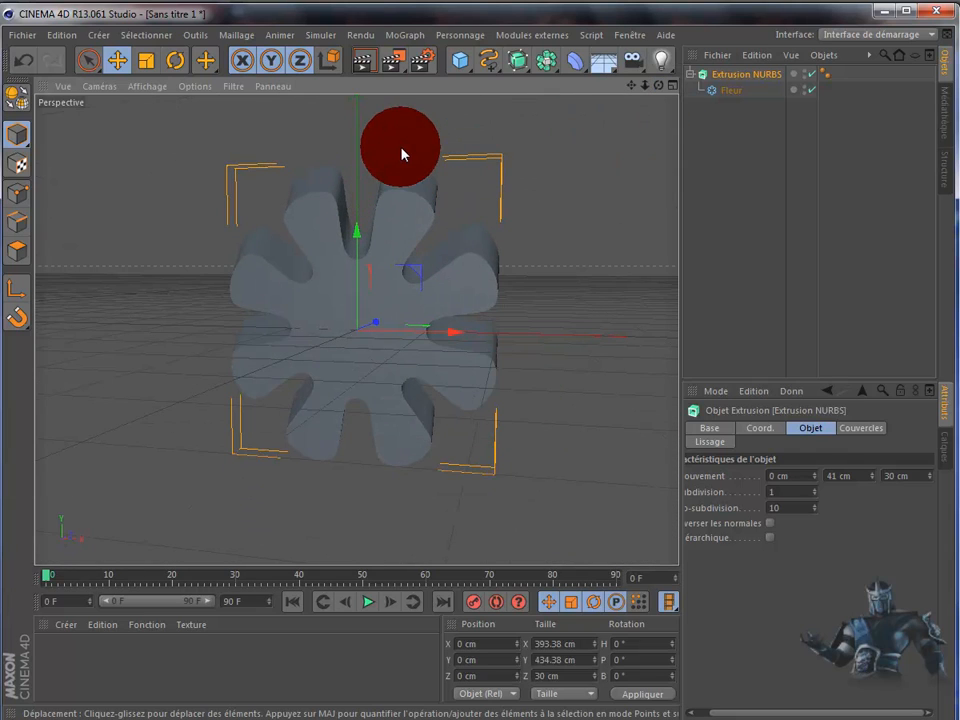
{"action": "left_click_drag", "start_coordinate": [669, 126], "coordinate": [827, 428]}
{"action": "left_click_drag", "start_coordinate": [838, 478], "coordinate": [812, 479]}
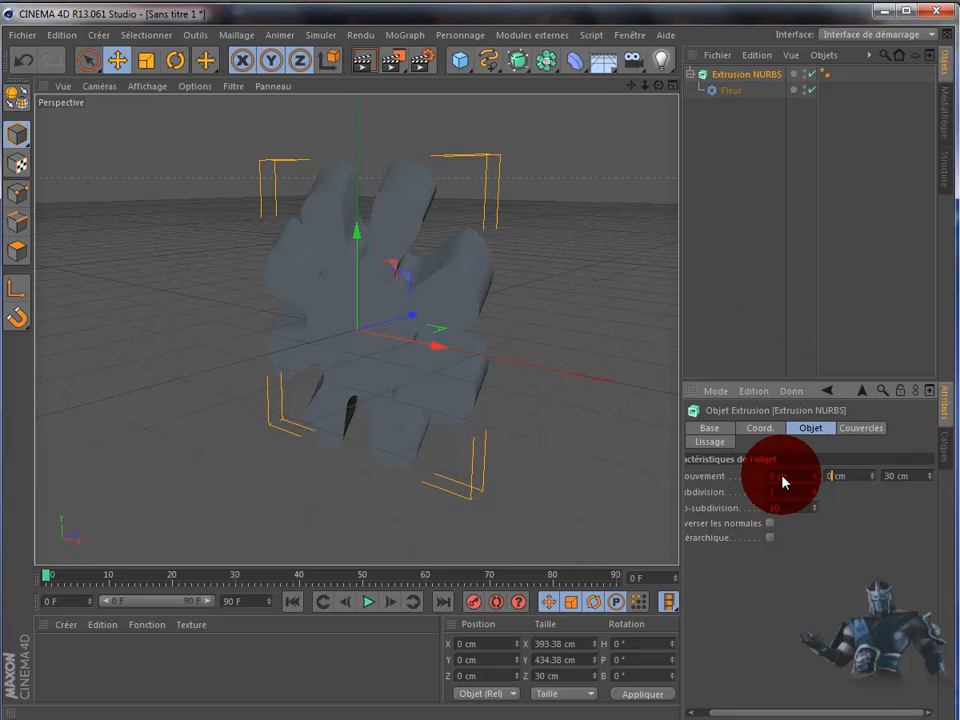
{"action": "type", "text": "0"}
{"action": "key", "text": "Return"}
Step: Test an X movement of 42 cm on the Extrusion NURBS and reset it to 0 cm
{"action": "left_click_drag", "start_coordinate": [775, 476], "coordinate": [732, 333]}
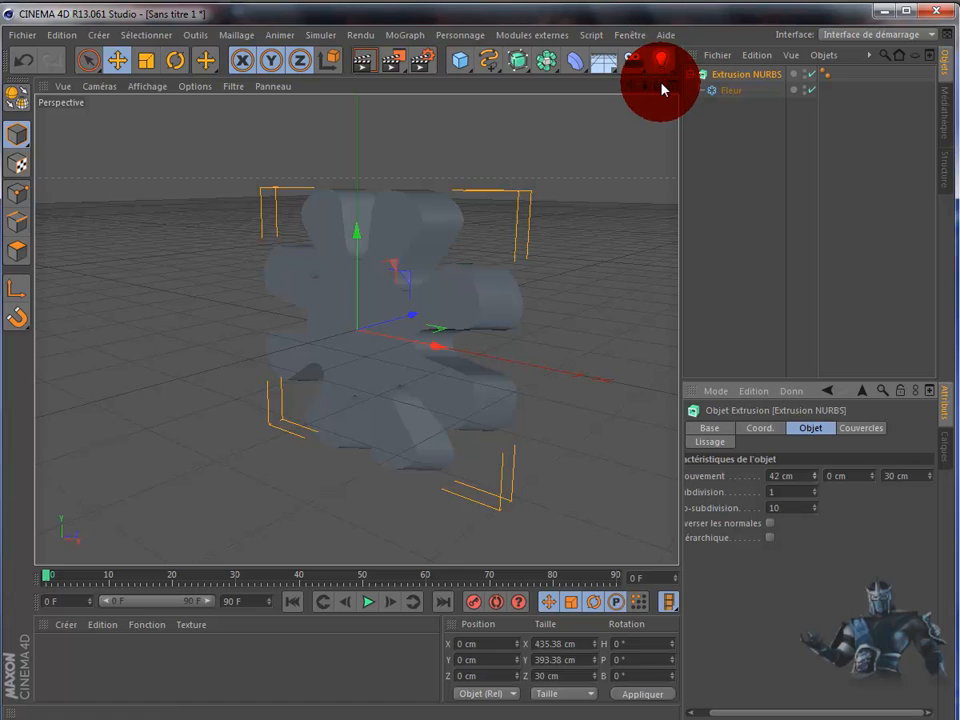
{"action": "left_click_drag", "start_coordinate": [658, 85], "coordinate": [678, 320]}
{"action": "mouse_move", "coordinate": [814, 476]}
{"action": "left_mouse_down"}
{"action": "mouse_move", "coordinate": [814, 497]}
{"action": "mouse_move", "coordinate": [816, 484]}
{"action": "mouse_move", "coordinate": [797, 499]}
{"action": "mouse_move", "coordinate": [816, 474]}
{"action": "mouse_move", "coordinate": [815, 484]}
{"action": "left_mouse_up"}
{"action": "left_click_drag", "start_coordinate": [862, 480], "coordinate": [862, 480]}
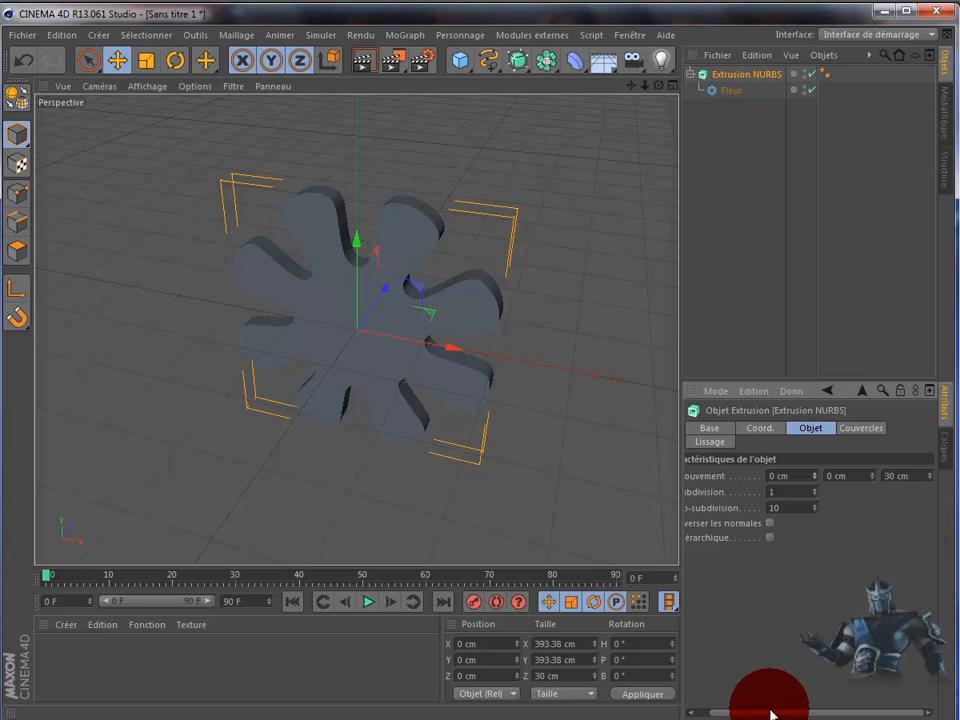
Step: Set the perspective view's display mode to Ombrage de Gouraud (lignes) to show the flower's mesh lines
{"action": "left_click_drag", "start_coordinate": [771, 713], "coordinate": [751, 712]}
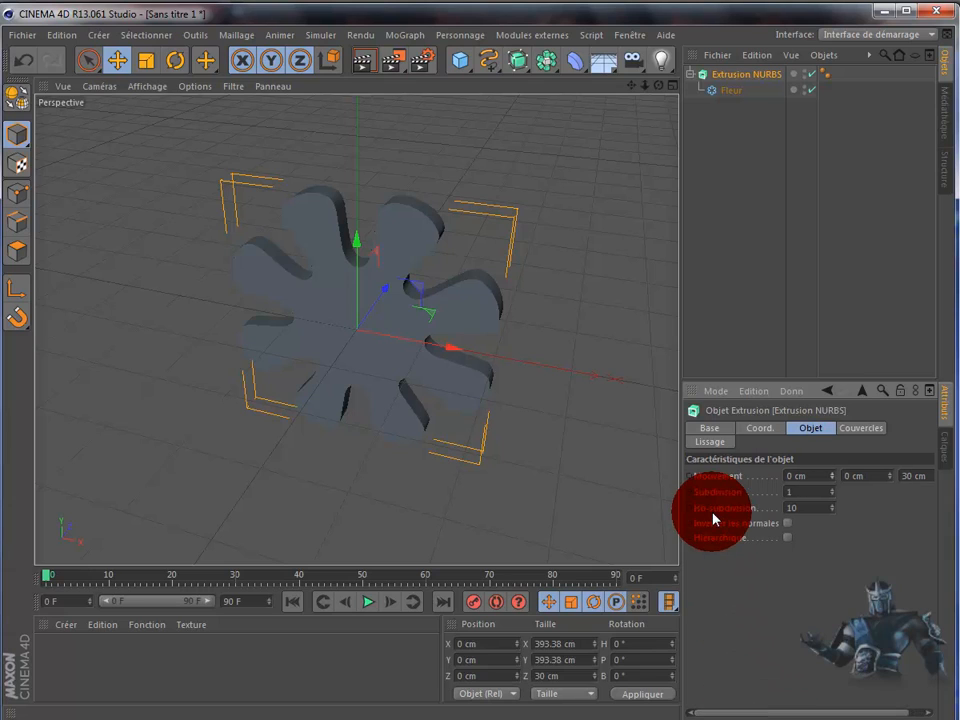
{"action": "left_click", "coordinate": [831, 489]}
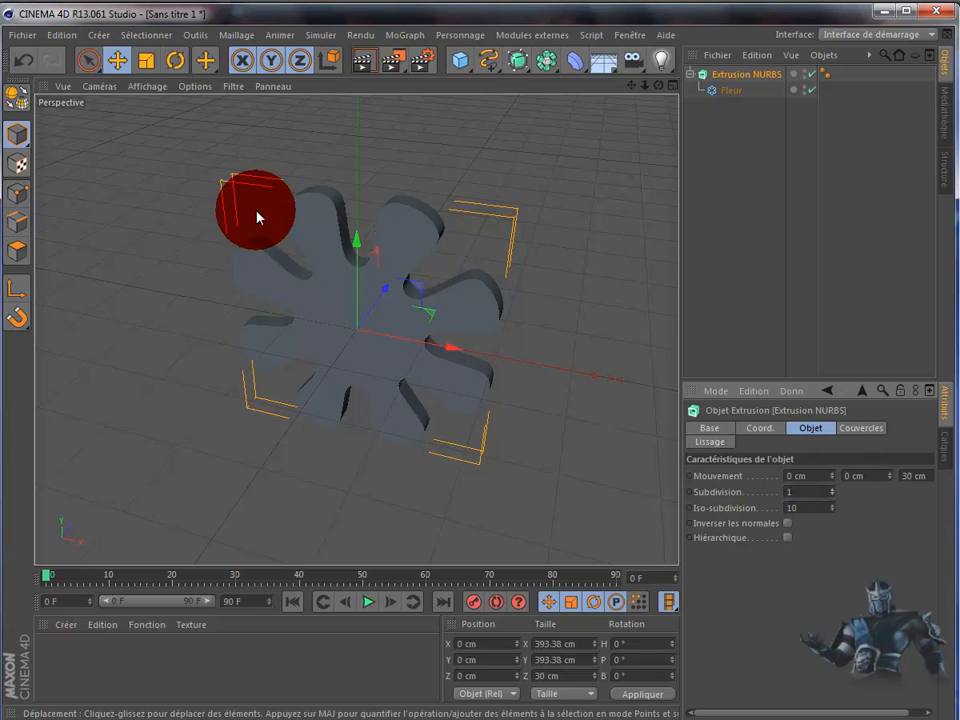
{"action": "left_click", "coordinate": [146, 87]}
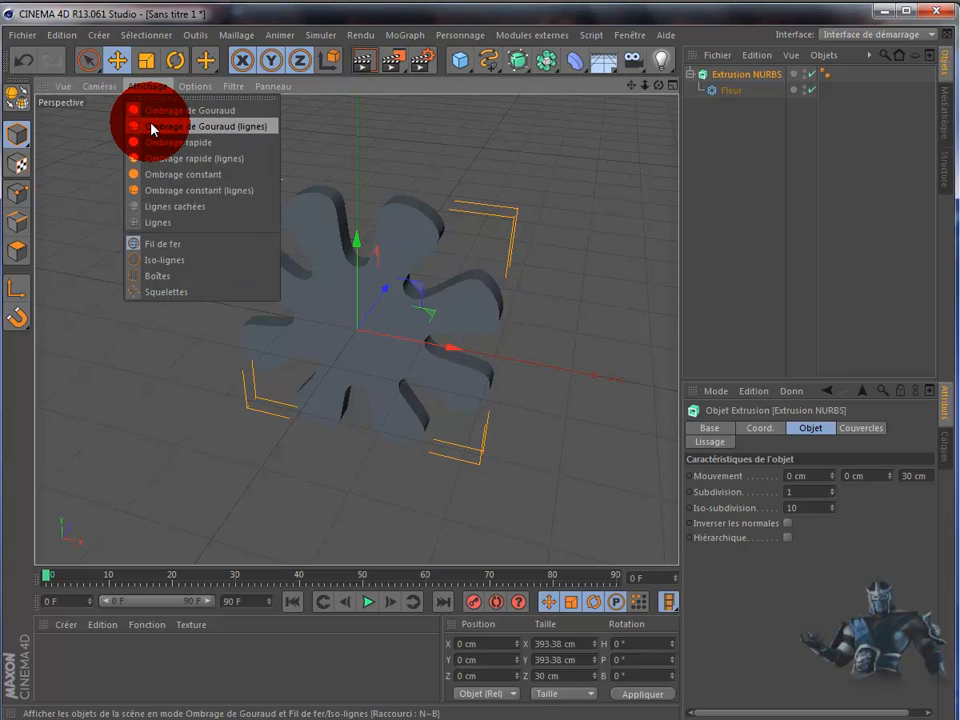
{"action": "left_click", "coordinate": [152, 128]}
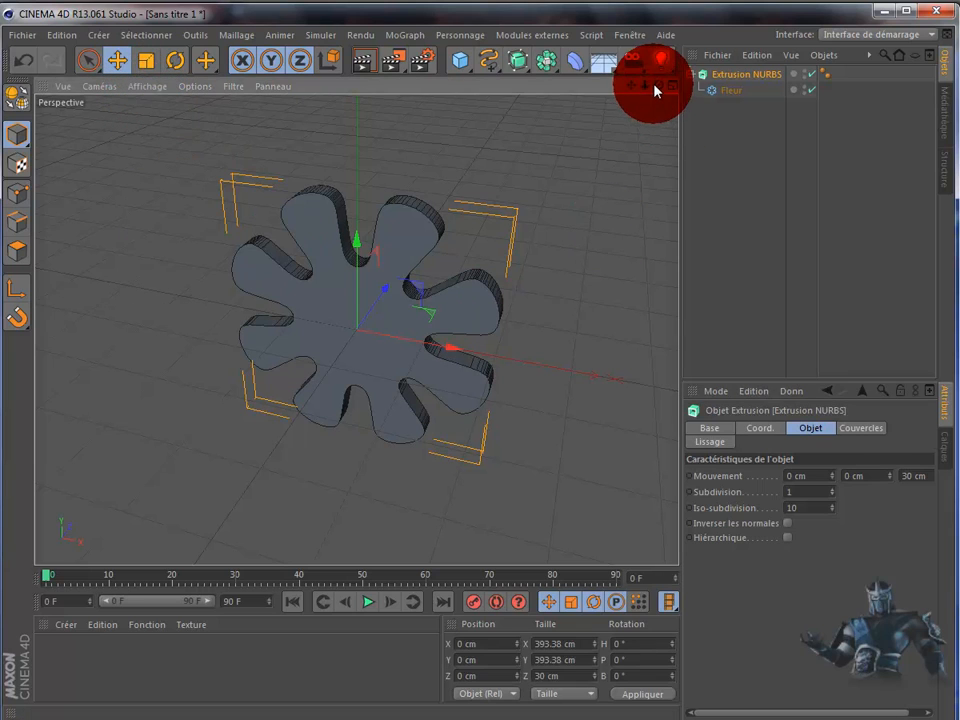
{"action": "left_click_drag", "start_coordinate": [509, 400], "coordinate": [509, 400], "text": "alt"}
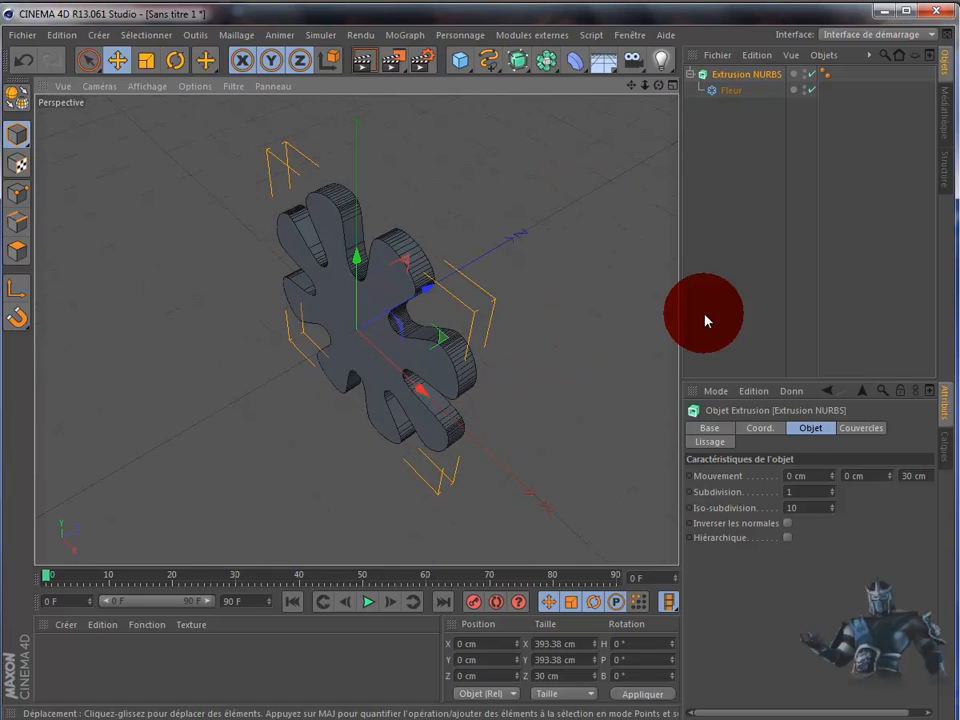
Step: Try raising the extrusion's Subdivision to 5 and bring it back down to 1
{"action": "left_click", "coordinate": [833, 490]}
{"action": "left_click", "coordinate": [833, 490]}
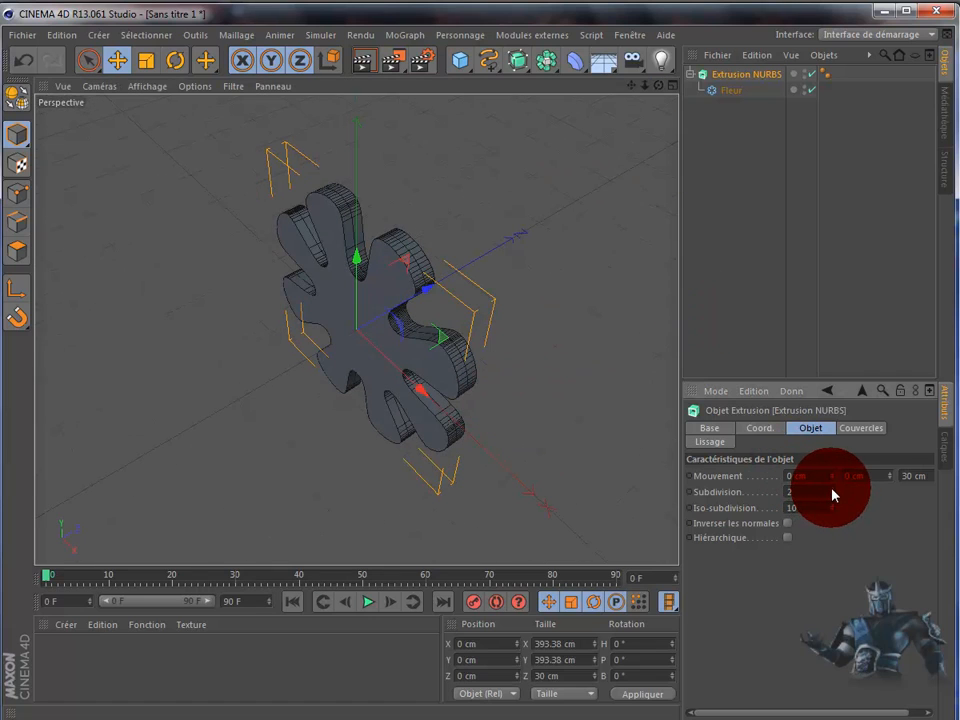
{"action": "left_click", "coordinate": [832, 490]}
{"action": "left_click", "coordinate": [833, 490]}
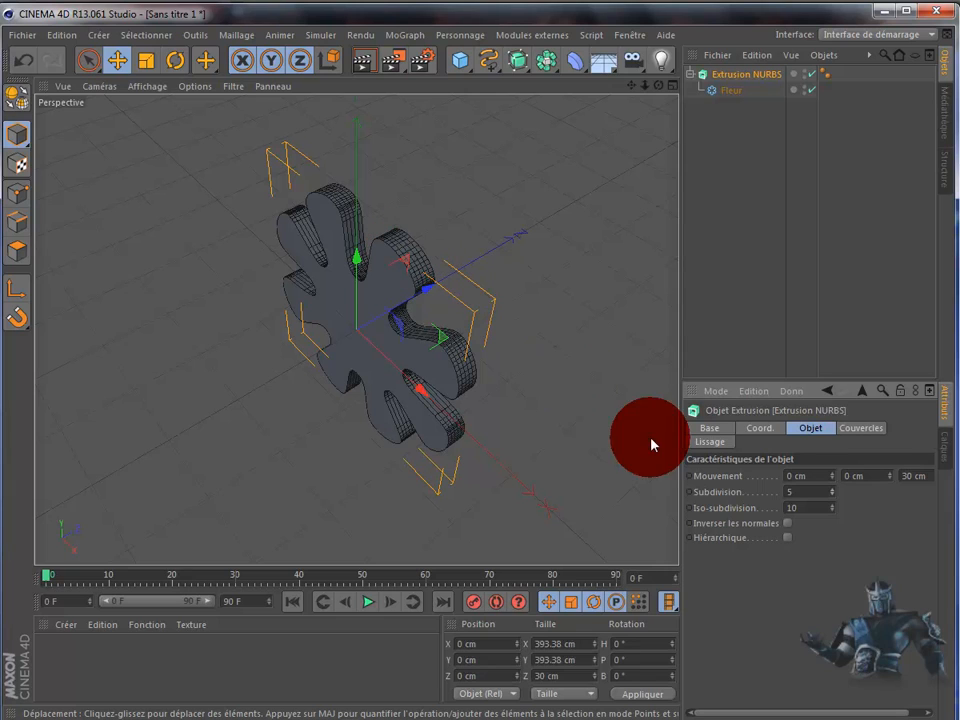
{"action": "left_click", "coordinate": [832, 494]}
{"action": "left_click", "coordinate": [832, 494]}
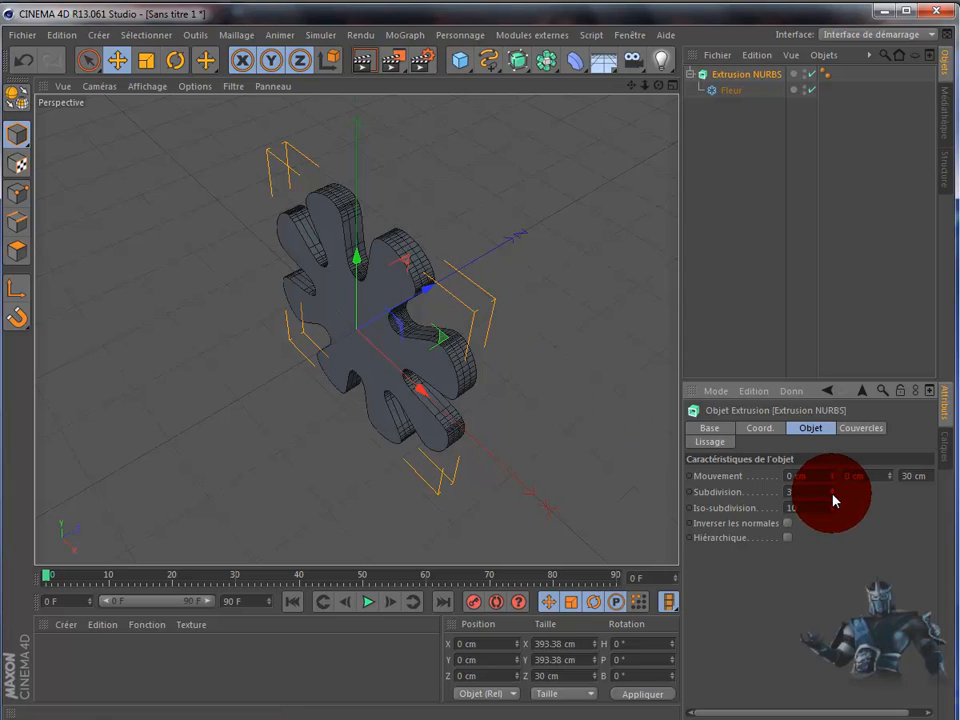
{"action": "left_click", "coordinate": [832, 494]}
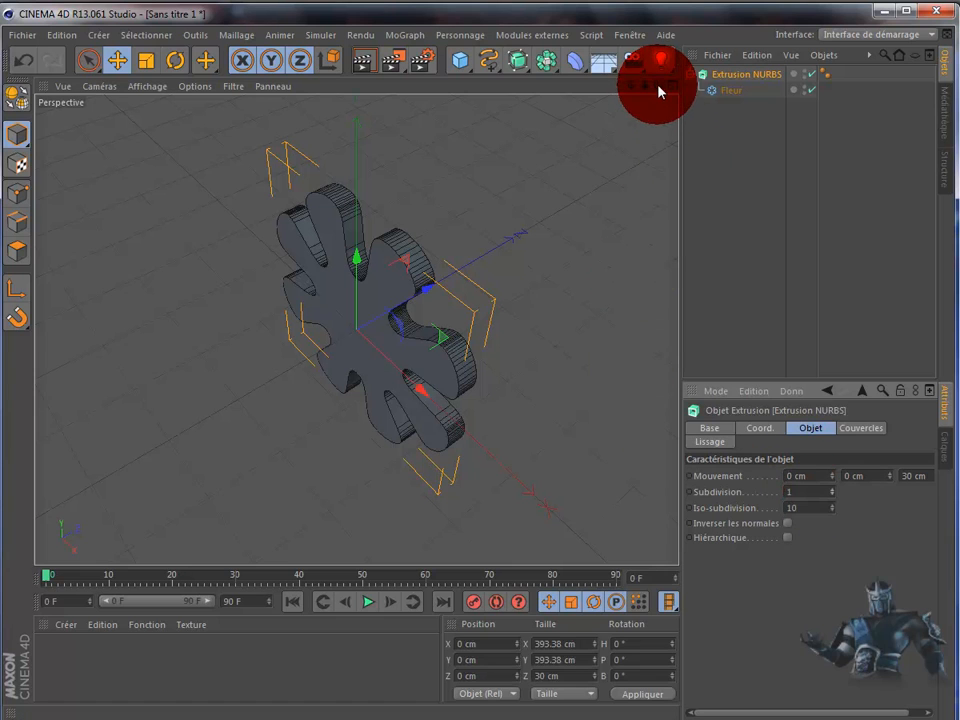
Step: Set both the start (Début) and end (Fin) caps of the Extrusion NURBS to Couvercle et biseau
{"action": "left_click_drag", "start_coordinate": [659, 88], "coordinate": [510, 398]}
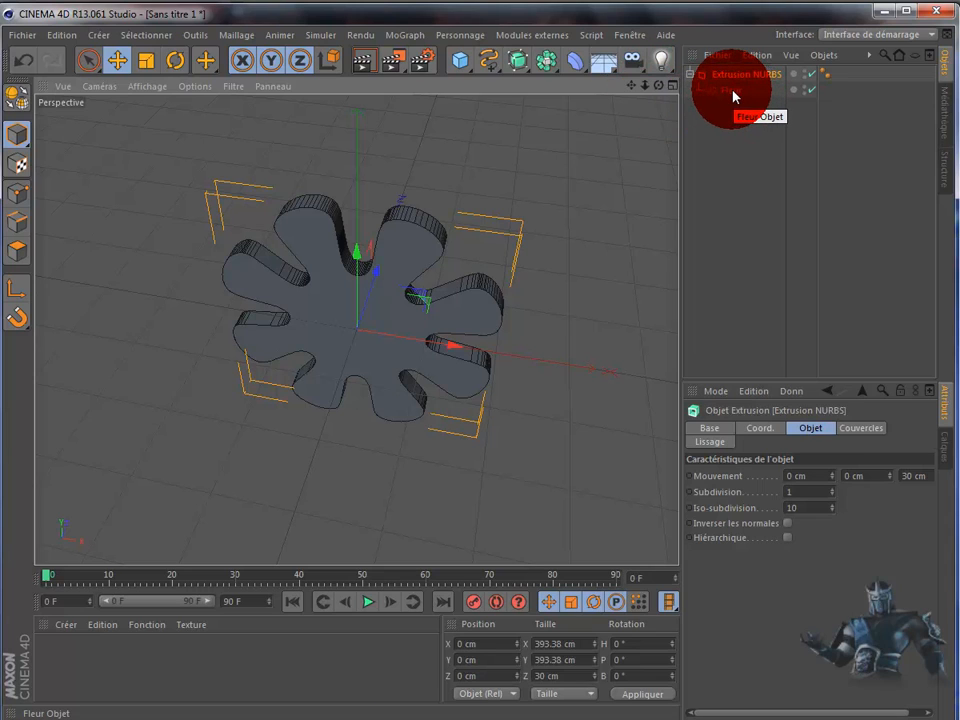
{"action": "left_click", "coordinate": [866, 430]}
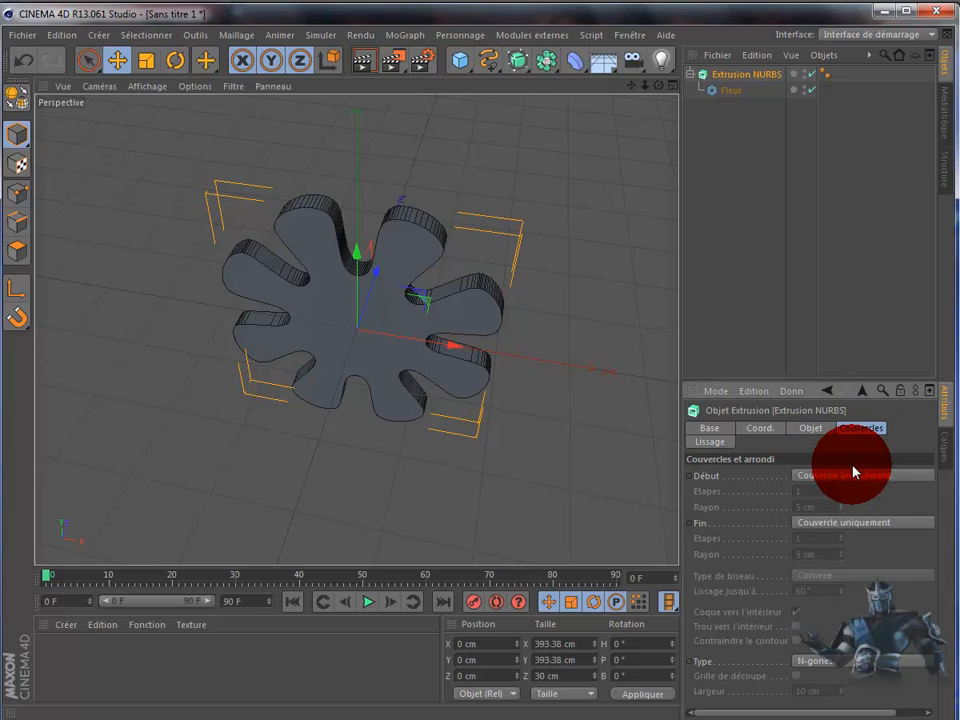
{"action": "left_click", "coordinate": [857, 477]}
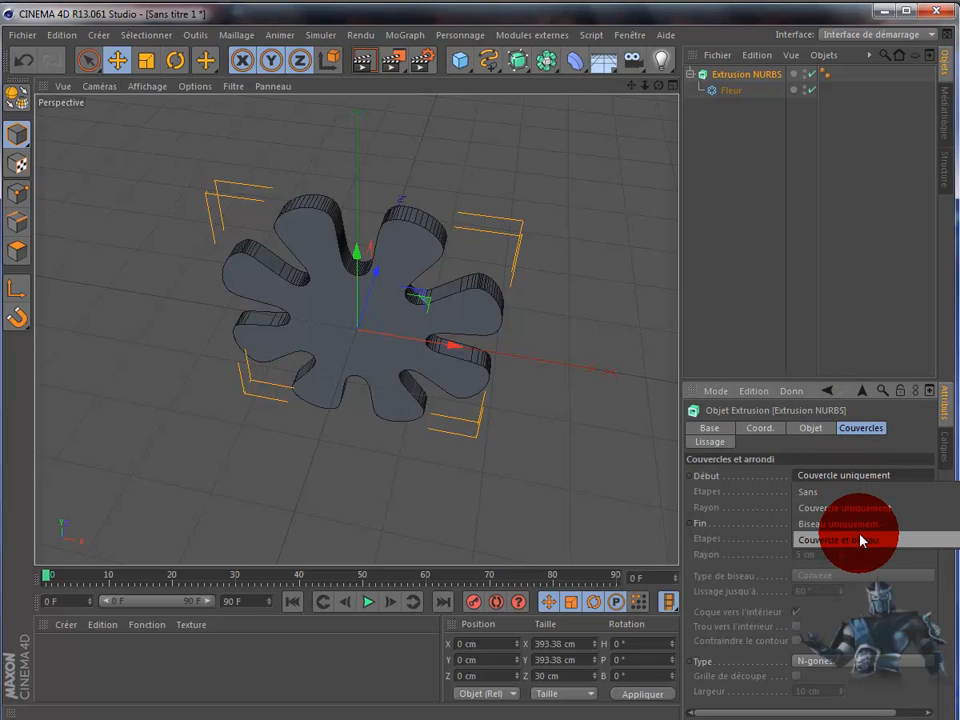
{"action": "left_click", "coordinate": [860, 540]}
{"action": "left_click", "coordinate": [862, 522]}
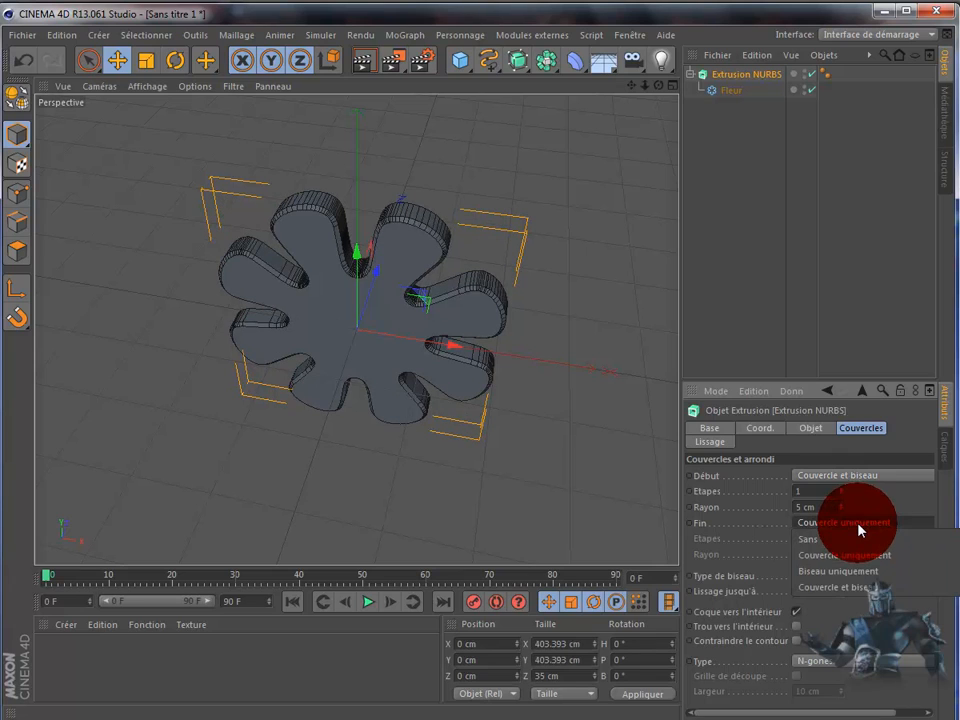
{"action": "left_click", "coordinate": [857, 589]}
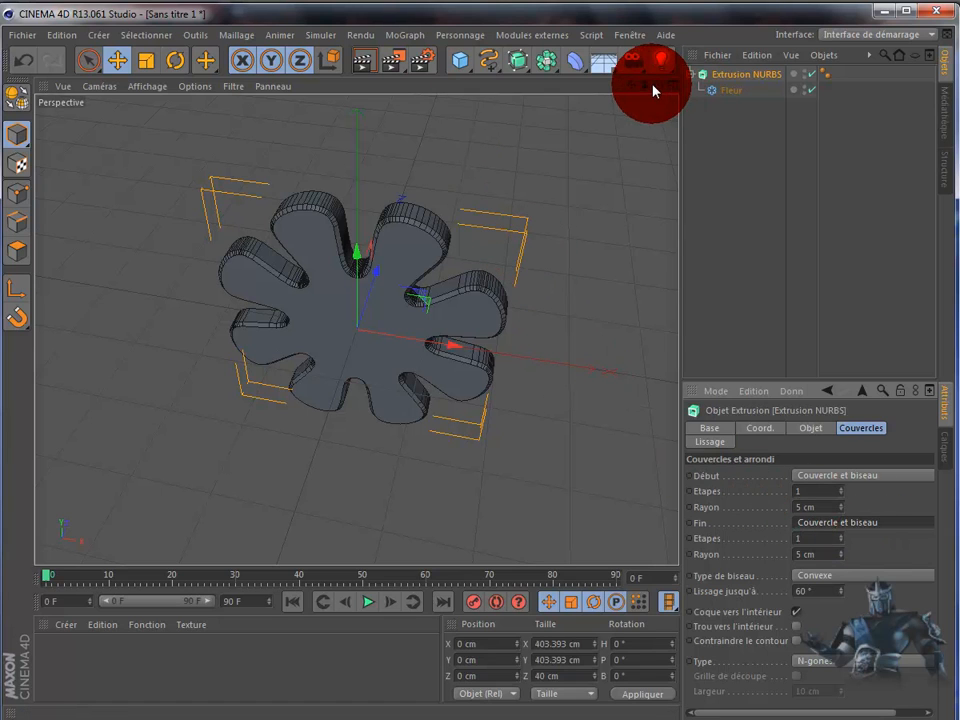
Step: Enable Contraindre le contour on the extrusion's caps and inspect the beveled edges up close
{"action": "mouse_move", "coordinate": [657, 86]}
{"action": "left_mouse_down"}
{"action": "mouse_move", "coordinate": [508, 395]}
{"action": "mouse_move", "coordinate": [657, 86]}
{"action": "left_mouse_up"}
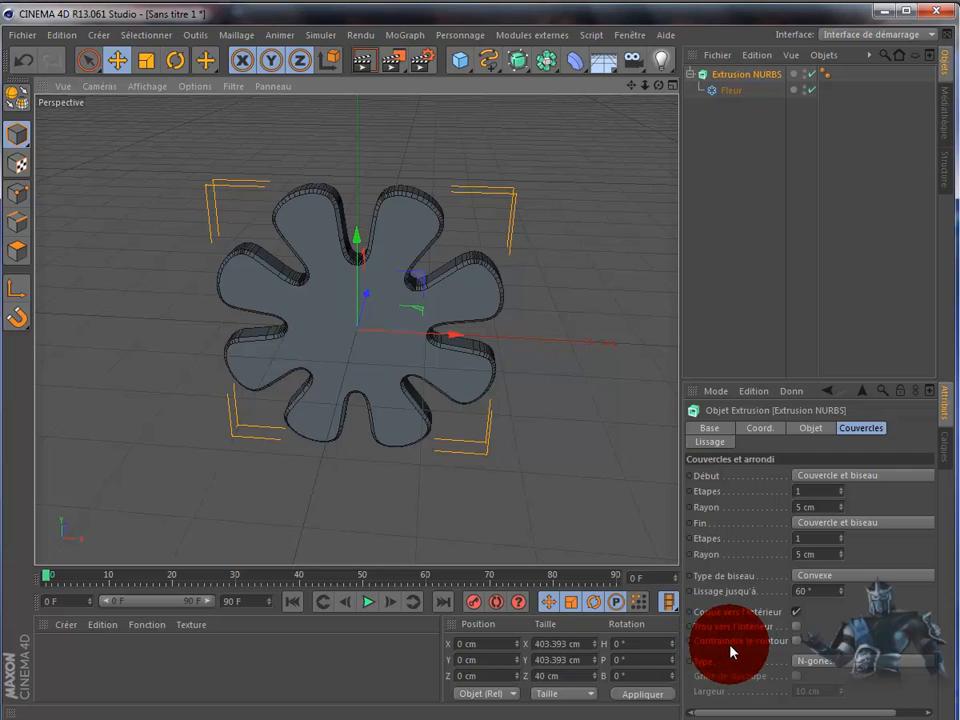
{"action": "left_click", "coordinate": [797, 640]}
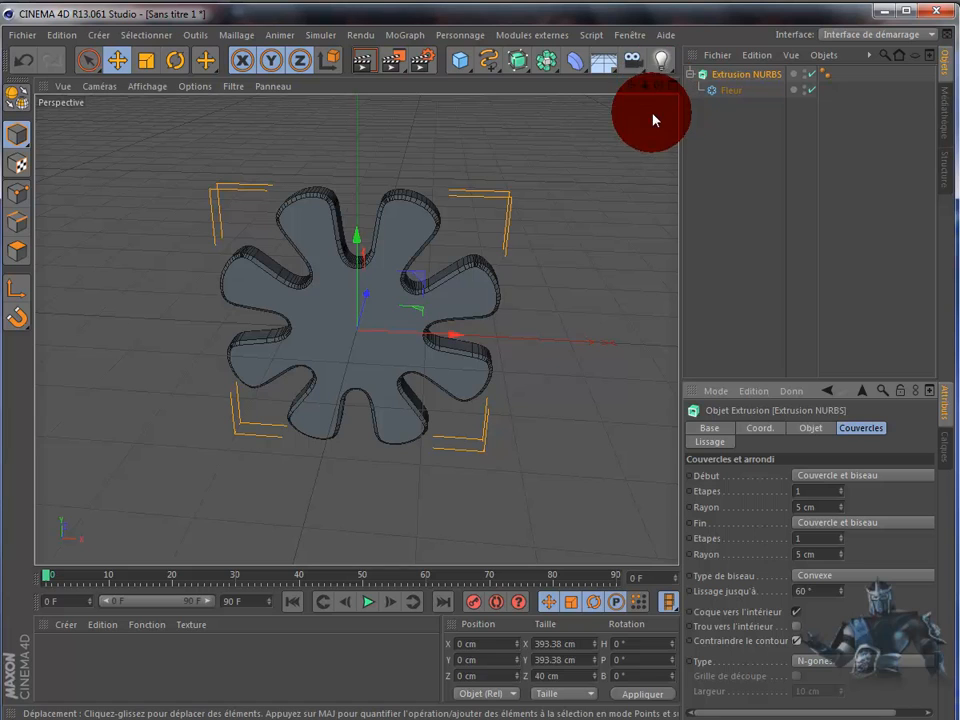
{"action": "scroll", "coordinate": [651, 183], "scroll_direction": "up", "scroll_amount": 3}
{"action": "scroll", "coordinate": [651, 186], "scroll_direction": "up", "scroll_amount": 4}
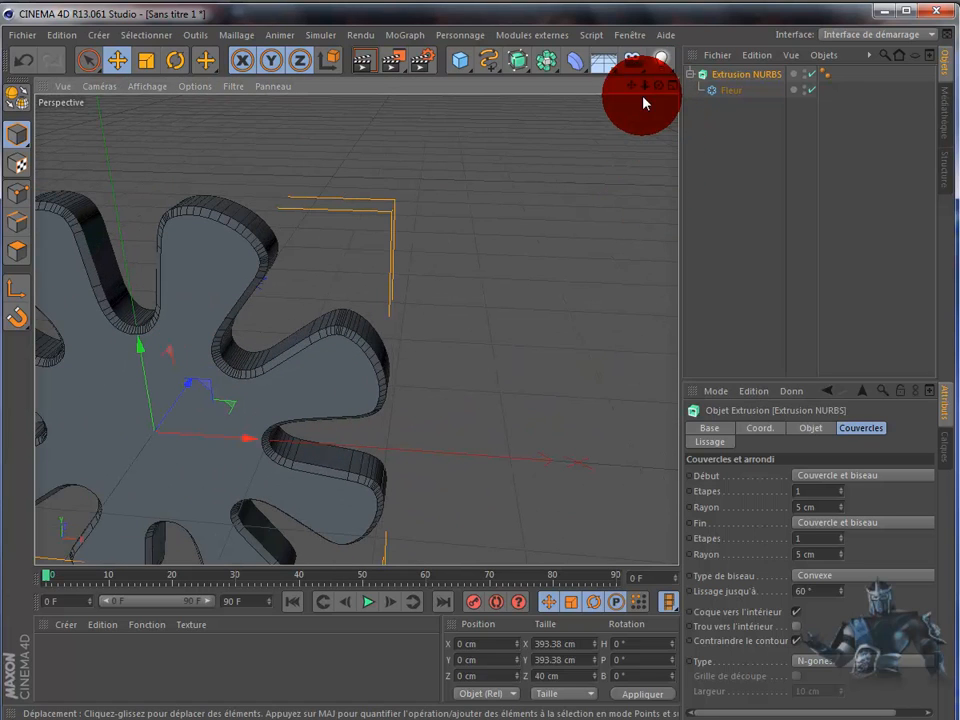
{"action": "scroll", "coordinate": [509, 400], "scroll_direction": "down", "scroll_amount": 5}
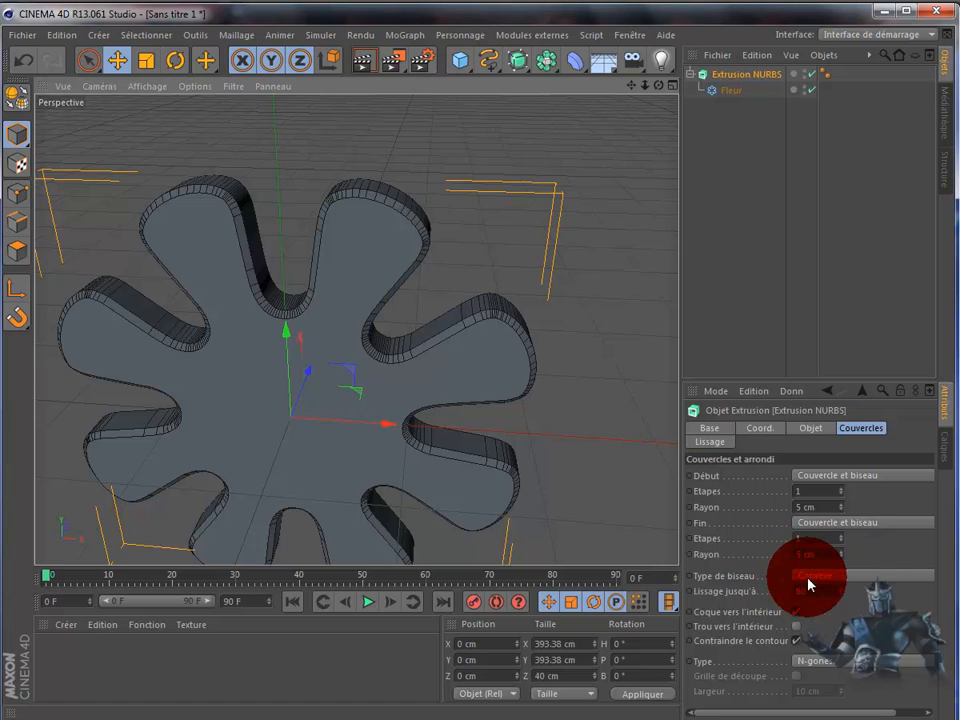
Step: Raise the bevel Etapes of both the Début and Fin caps to 3 on the Extrusion NURBS
{"action": "left_click_drag", "start_coordinate": [658, 86], "coordinate": [469, 424]}
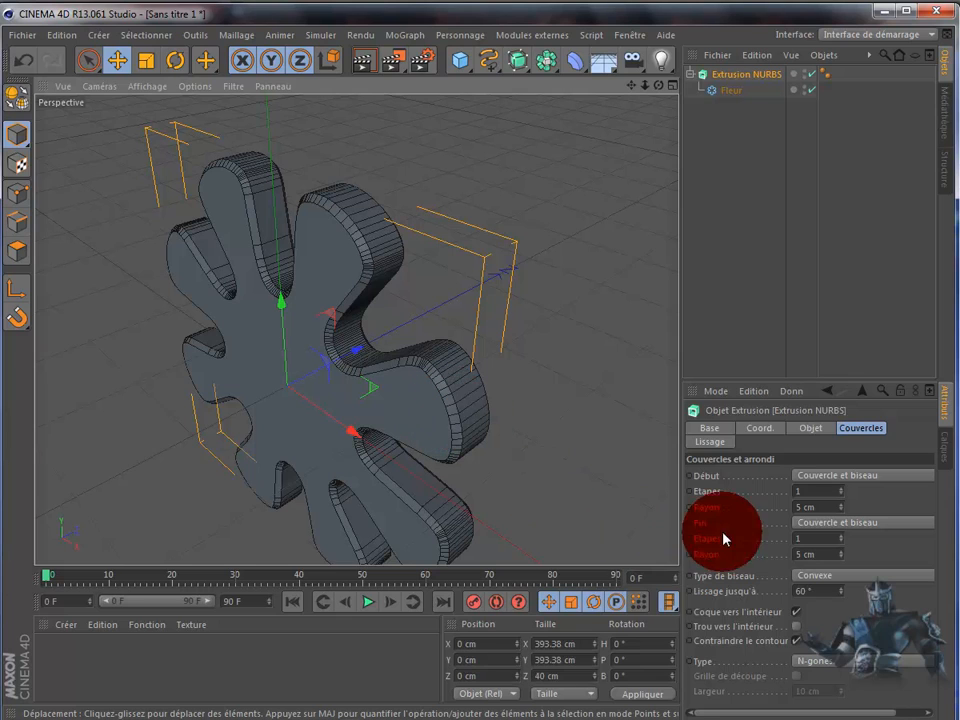
{"action": "left_click", "coordinate": [840, 489]}
{"action": "left_click", "coordinate": [840, 489]}
{"action": "left_click", "coordinate": [841, 536]}
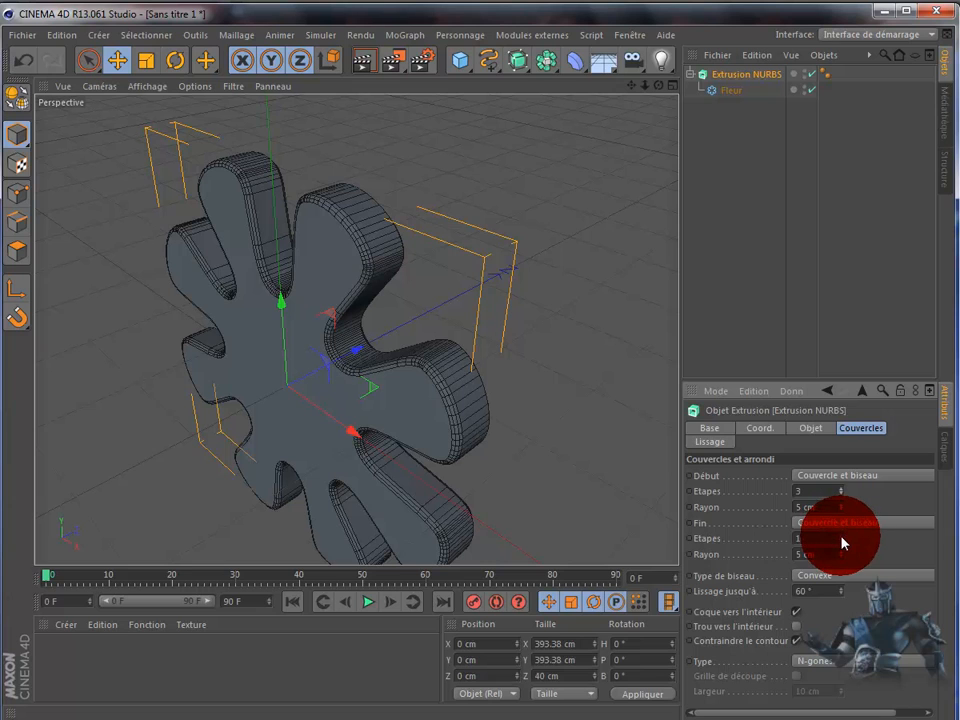
{"action": "left_click", "coordinate": [841, 536]}
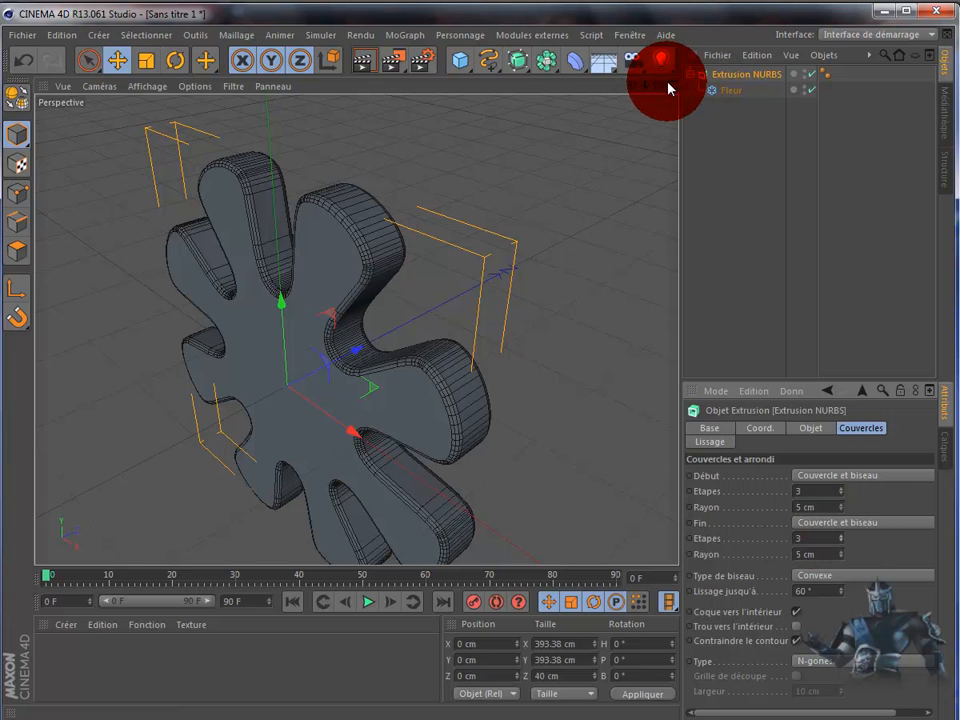
{"action": "mouse_move", "coordinate": [512, 398]}
{"action": "left_mouse_down", "text": "alt"}
{"action": "mouse_move", "coordinate": [520, 400]}
{"action": "mouse_move", "coordinate": [510, 399]}
{"action": "left_mouse_up", "text": "alt"}
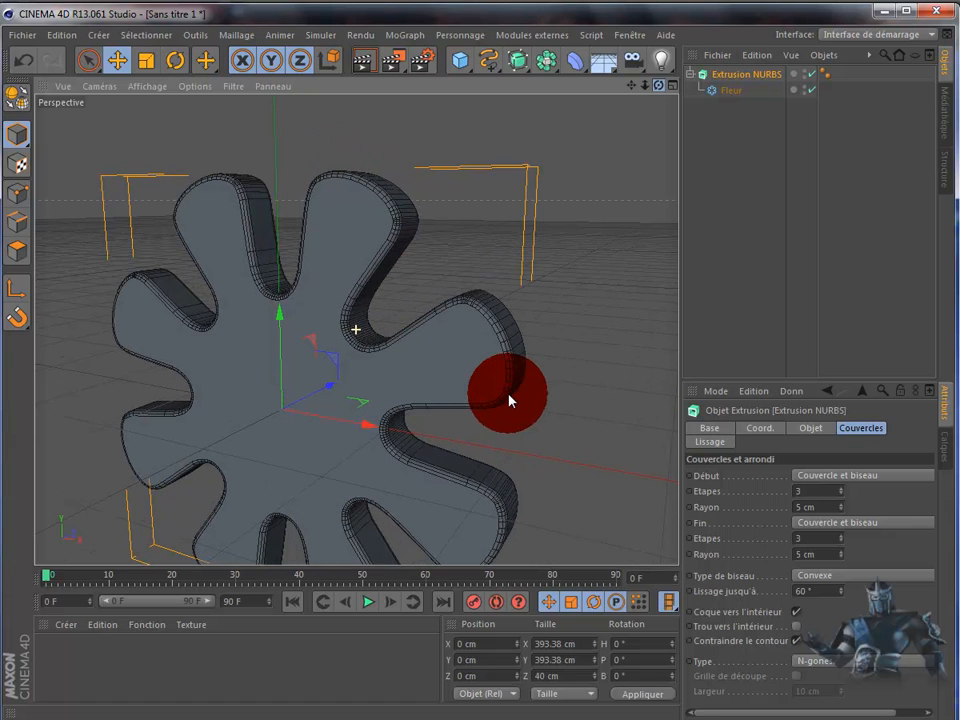
Step: Try the Linéaire bevel type on the extrusion's caps and inspect the petal edges up close
{"action": "left_click", "coordinate": [833, 578]}
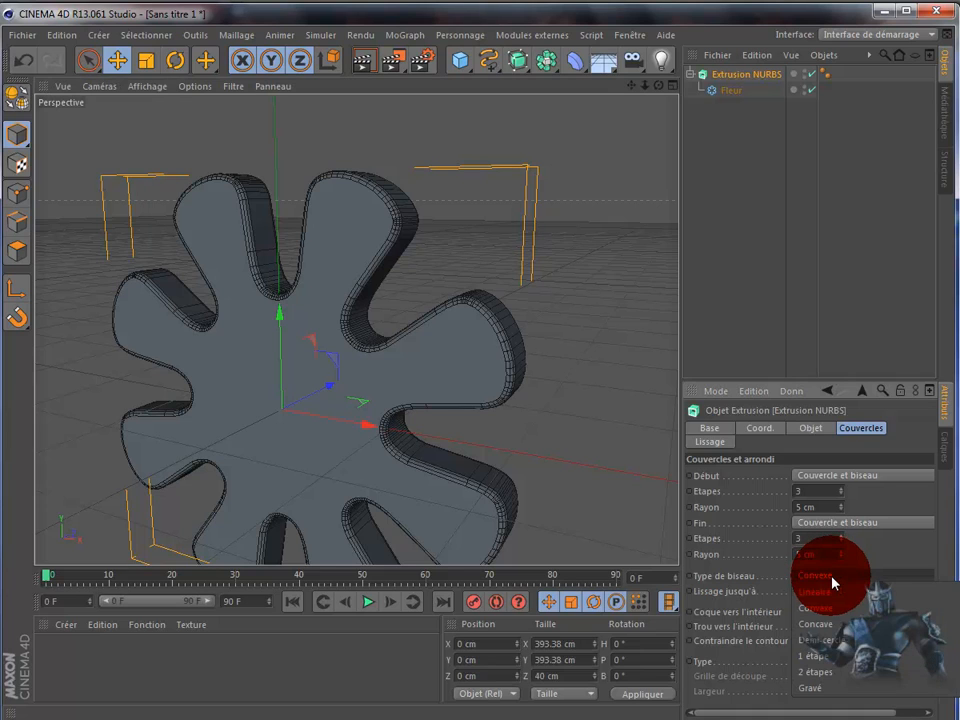
{"action": "left_click", "coordinate": [833, 597]}
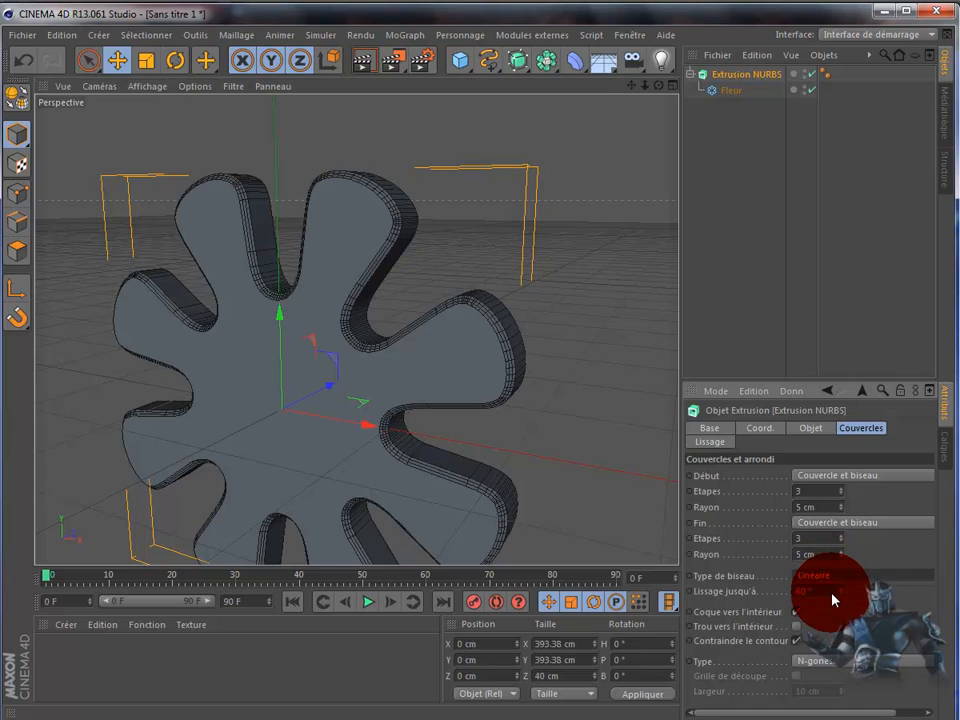
{"action": "left_click_drag", "start_coordinate": [658, 86], "coordinate": [656, 134]}
{"action": "scroll", "coordinate": [634, 255], "scroll_direction": "up", "scroll_amount": 5}
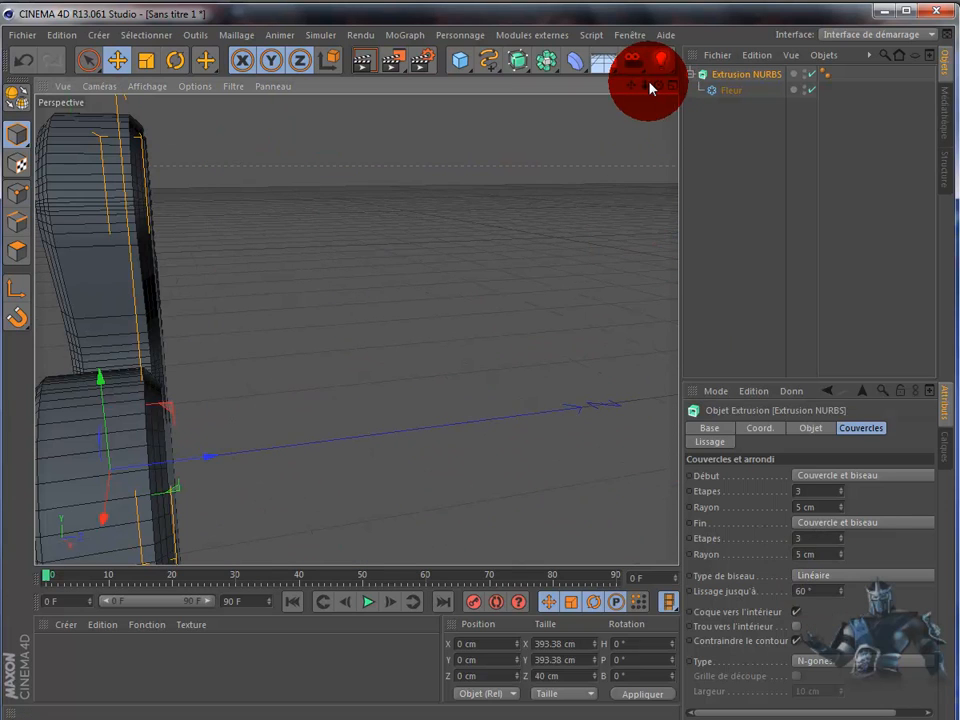
{"action": "left_click_drag", "start_coordinate": [631, 89], "coordinate": [518, 393]}
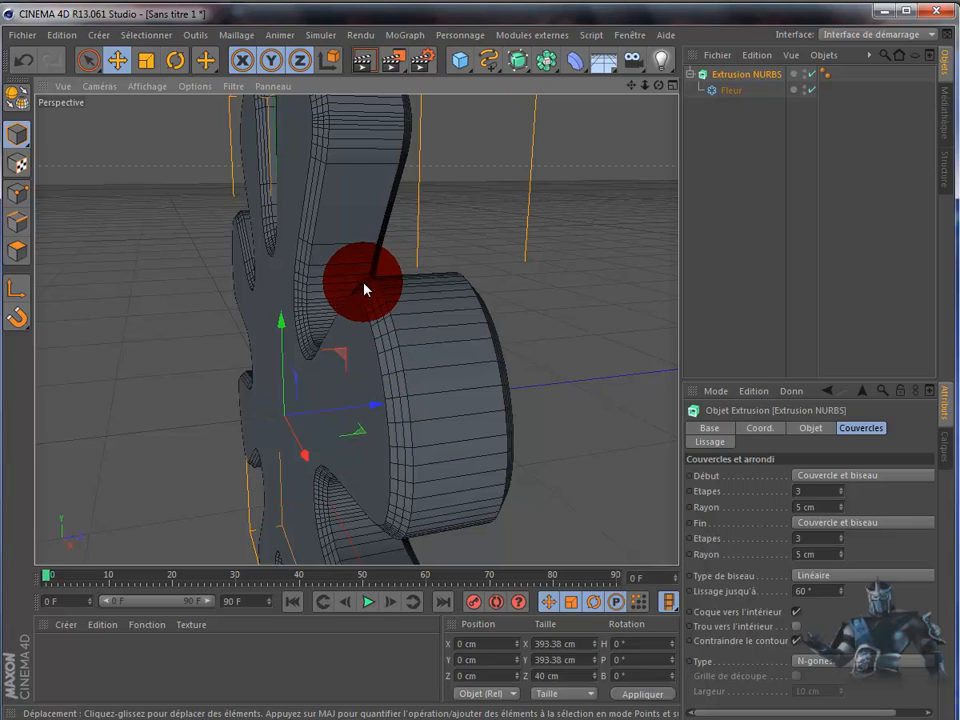
Step: Try the Concave bevel type on the caps and inspect the petal's edge from the side
{"action": "left_click", "coordinate": [842, 576]}
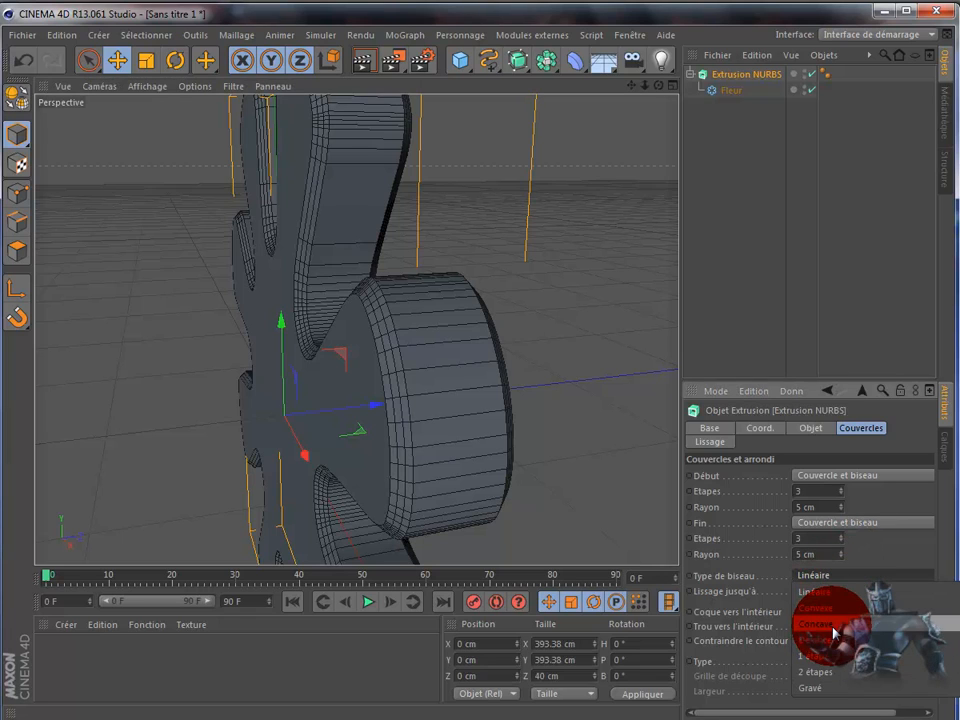
{"action": "left_click", "coordinate": [833, 625]}
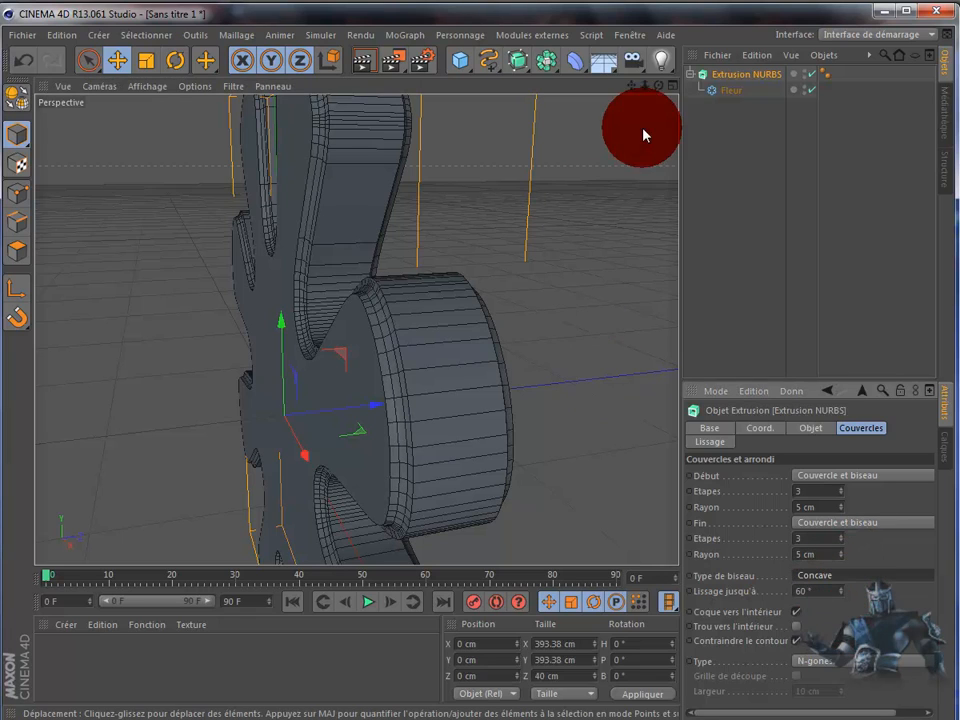
{"action": "left_click_drag", "start_coordinate": [656, 87], "coordinate": [510, 399]}
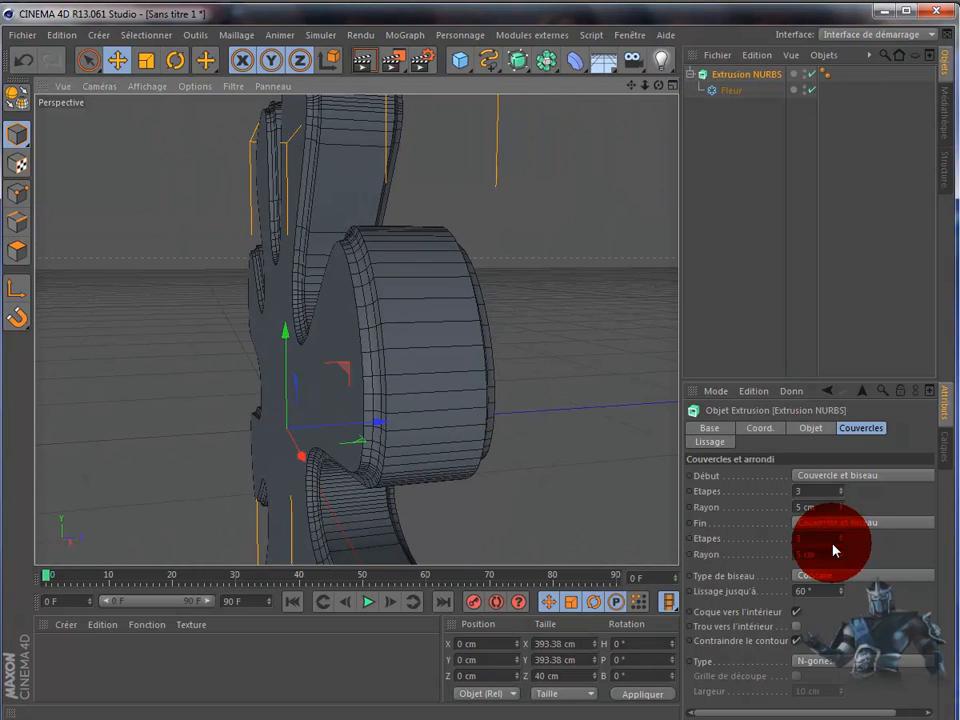
Step: Set the caps' bevel type to Demi-cercle and inspect the rounded rim from the front
{"action": "left_click", "coordinate": [843, 577]}
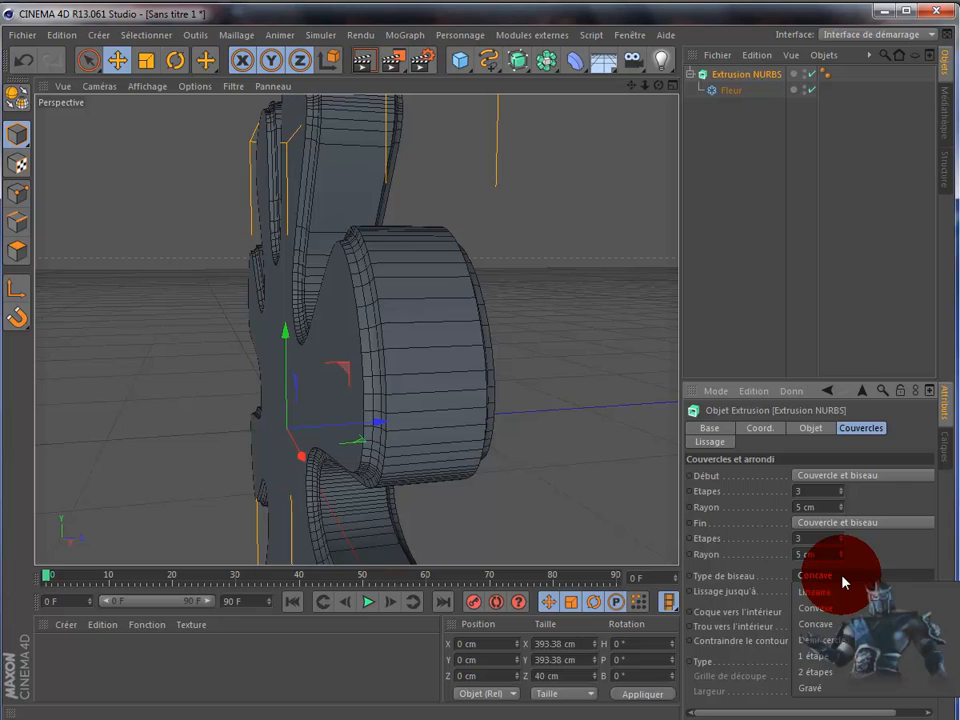
{"action": "left_click", "coordinate": [836, 640]}
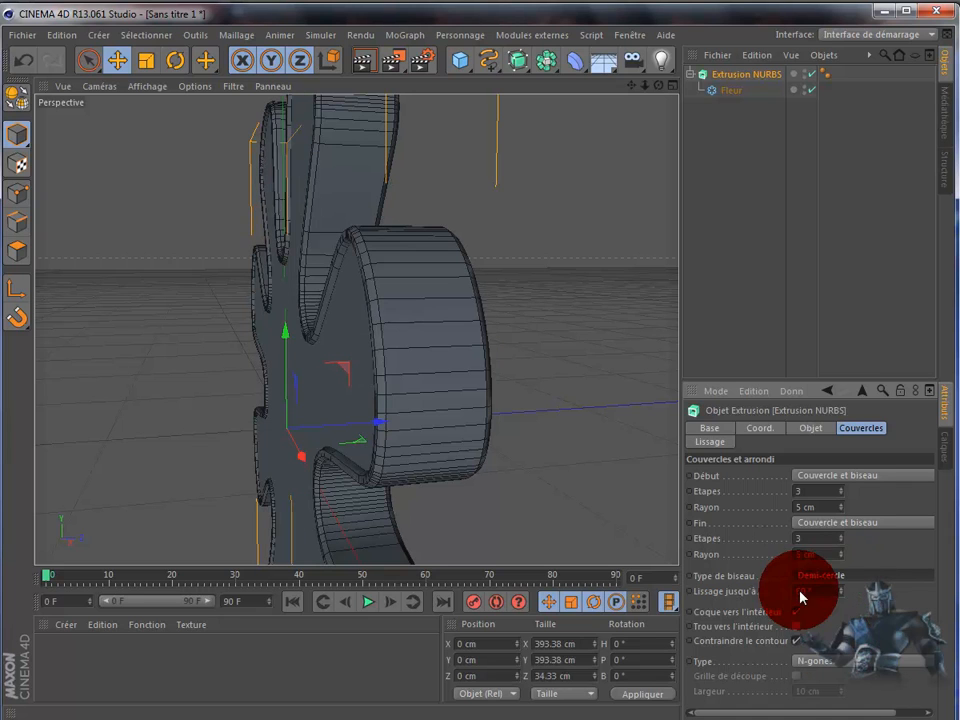
{"action": "left_click_drag", "start_coordinate": [658, 87], "coordinate": [479, 270]}
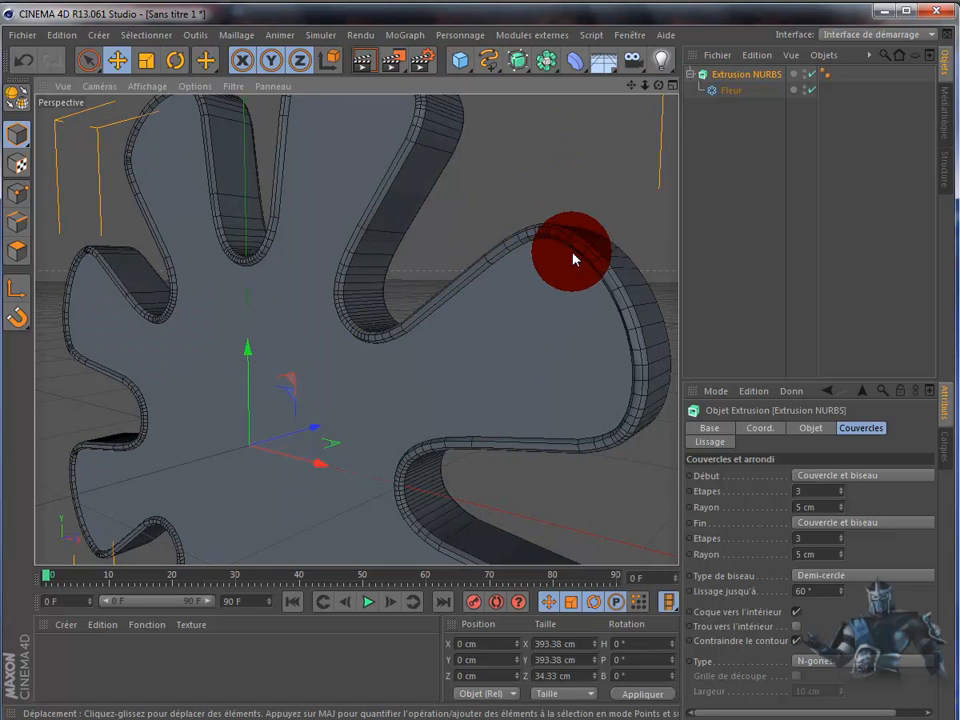
Step: Increase the bevel Etapes of both the Début and Fin caps to 6 for a smoother rim
{"action": "left_click", "coordinate": [841, 489]}
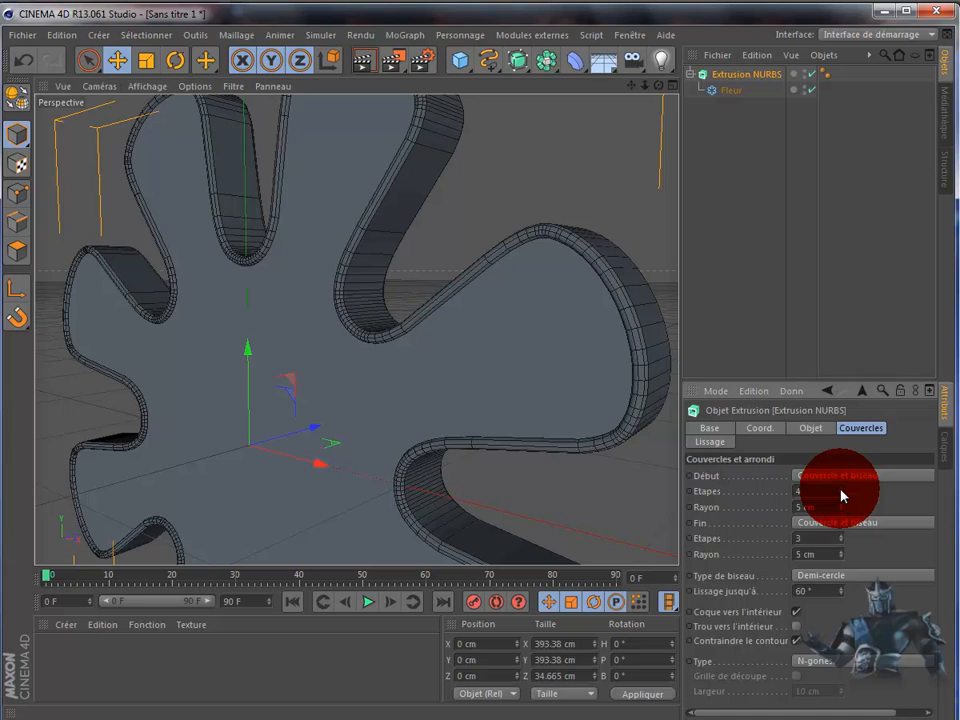
{"action": "left_click", "coordinate": [841, 490]}
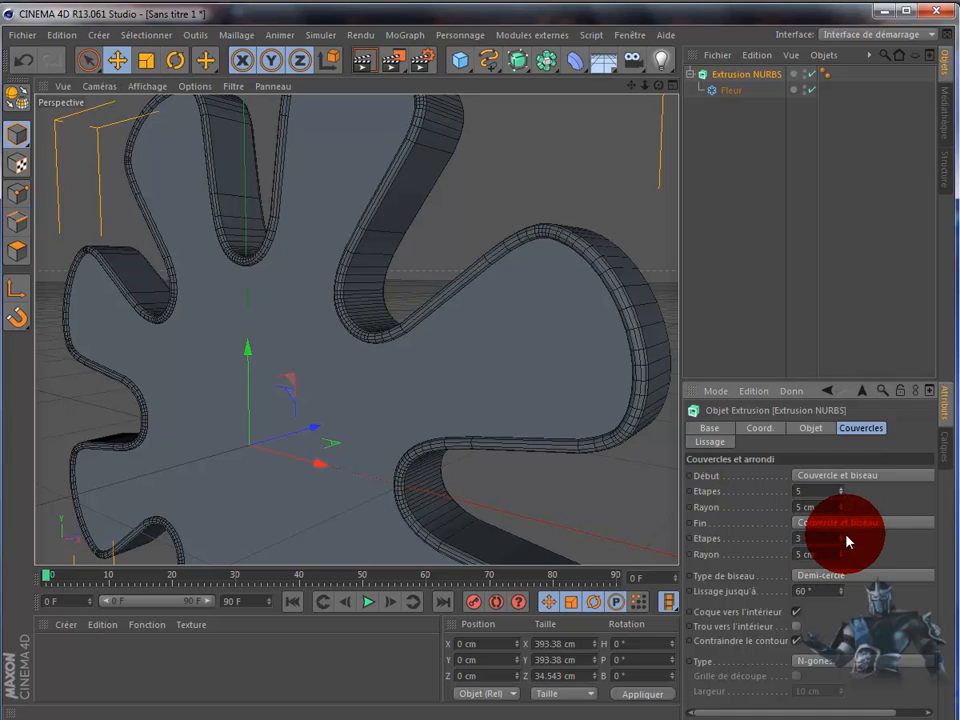
{"action": "left_click", "coordinate": [841, 535]}
{"action": "left_click", "coordinate": [841, 535]}
{"action": "left_click", "coordinate": [841, 535]}
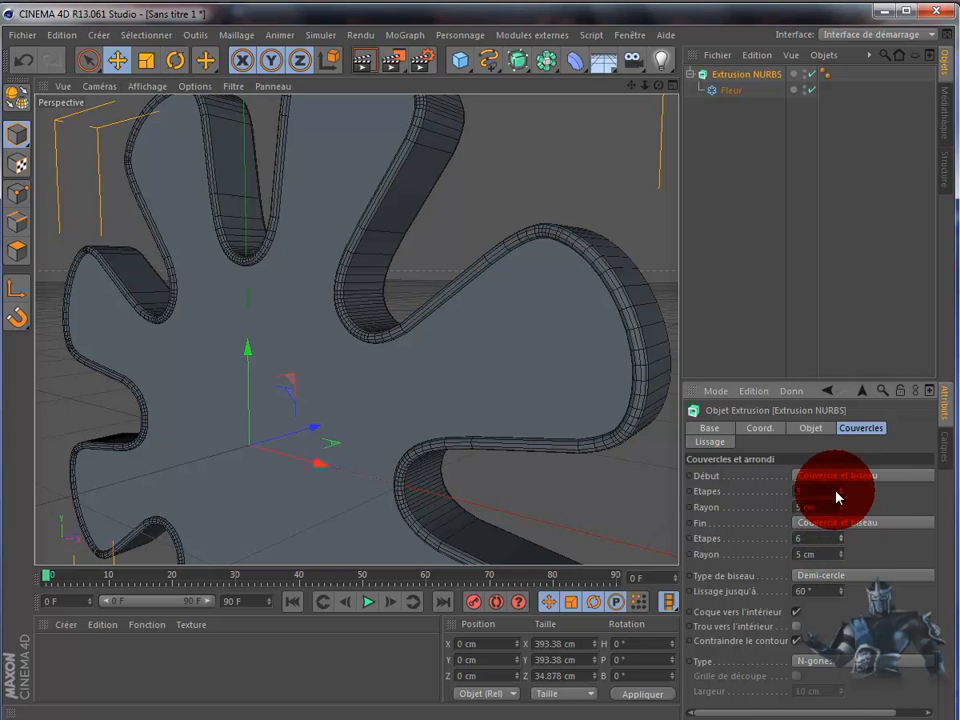
{"action": "left_click", "coordinate": [841, 490]}
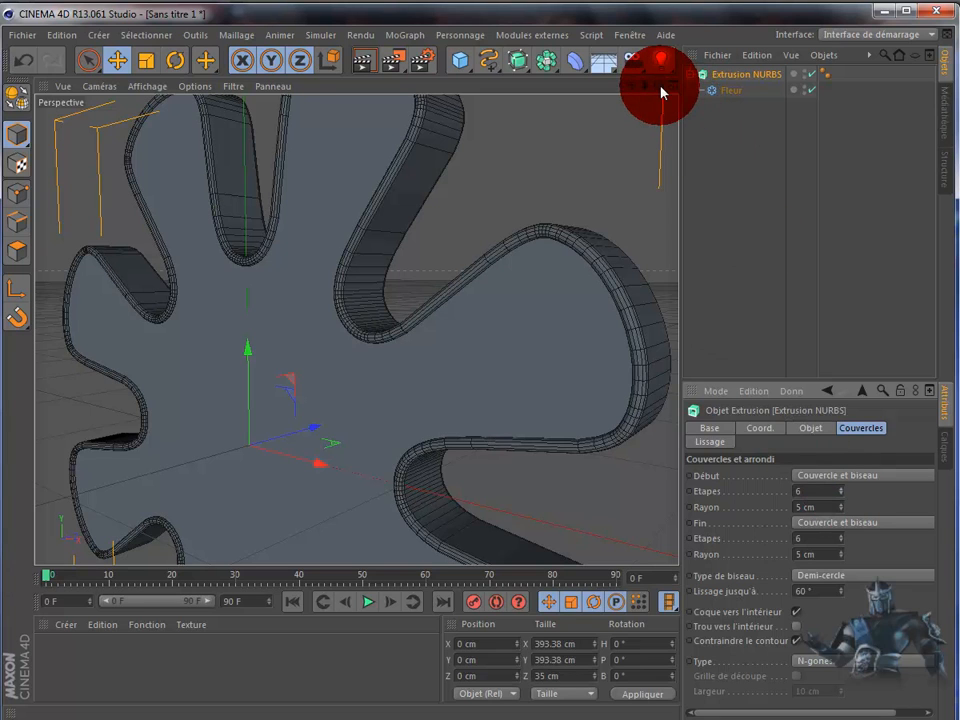
{"action": "left_click_drag", "start_coordinate": [657, 92], "coordinate": [510, 399]}
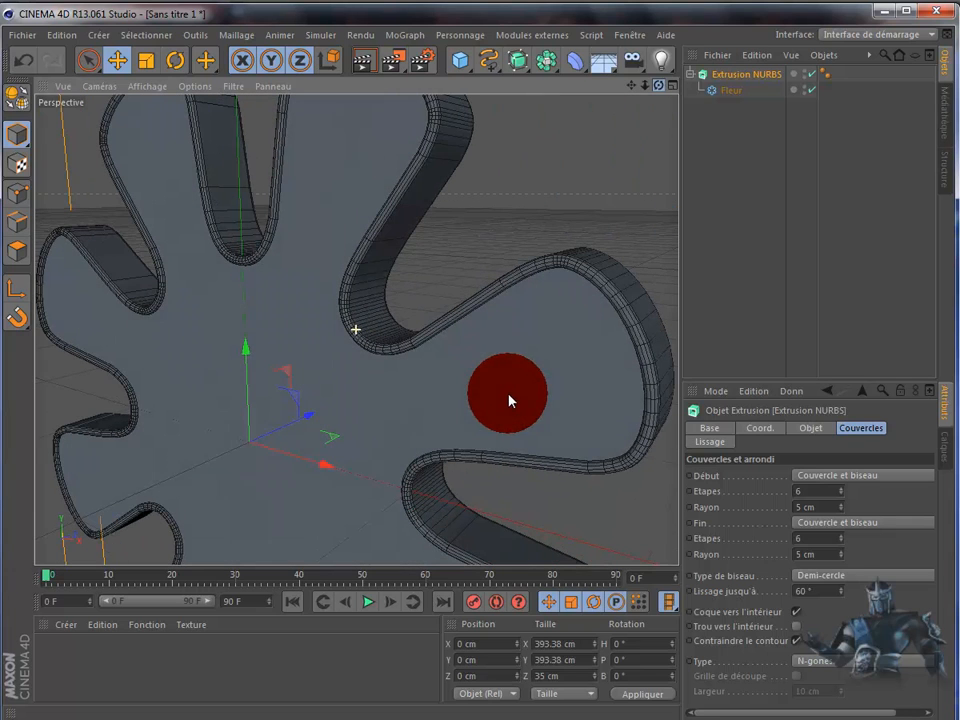
{"action": "left_click", "coordinate": [866, 575]}
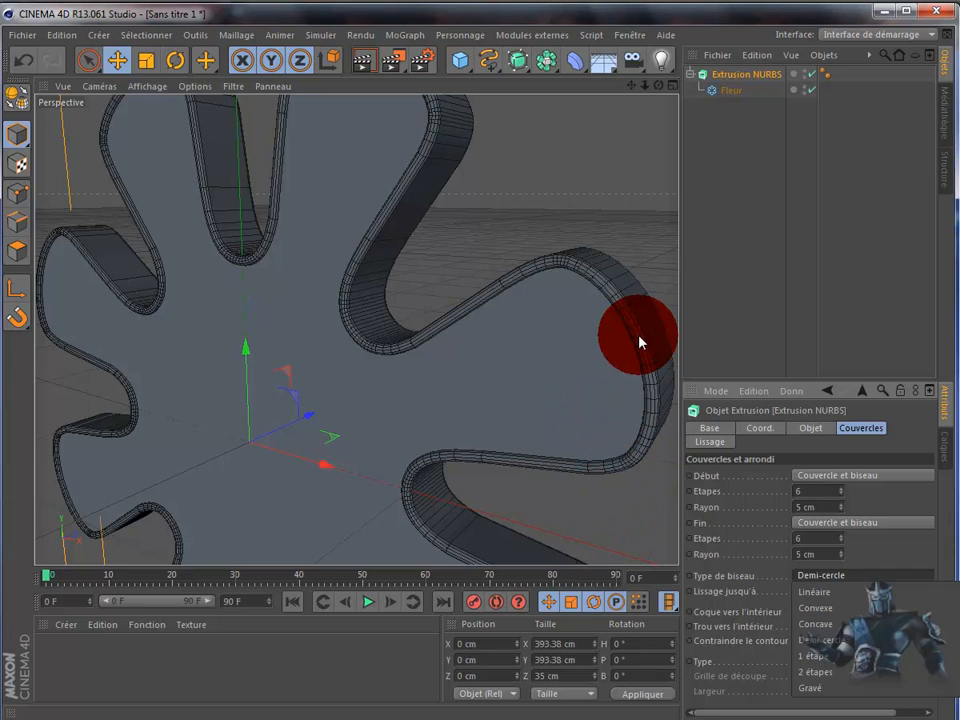
{"action": "left_click", "coordinate": [641, 91]}
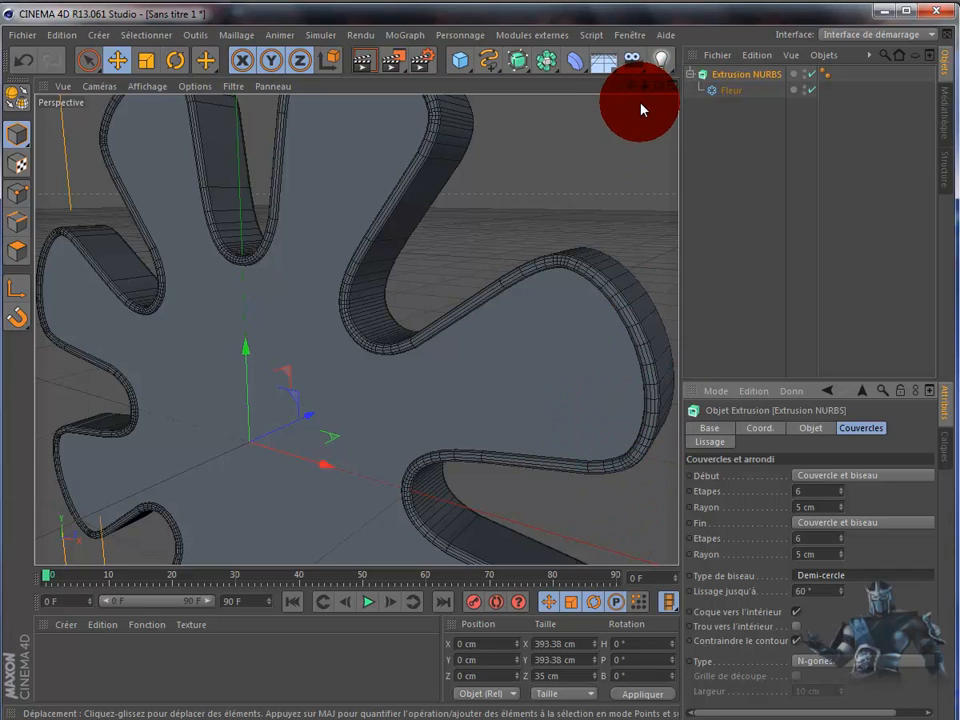
{"action": "left_click_drag", "start_coordinate": [645, 85], "coordinate": [509, 400]}
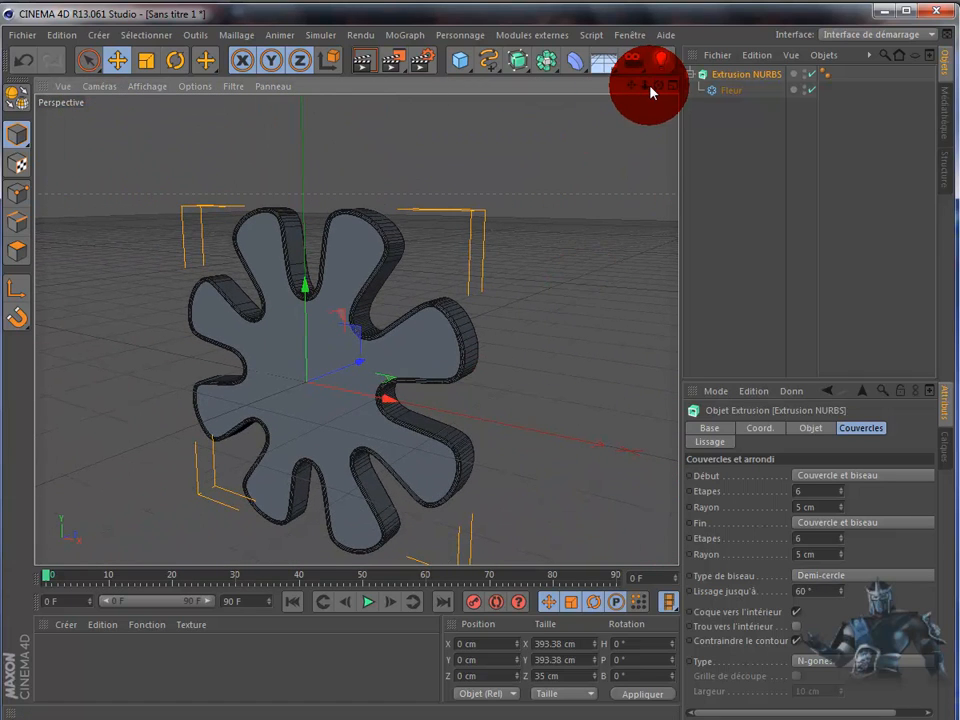
{"action": "mouse_move", "coordinate": [657, 86]}
{"action": "left_mouse_down"}
{"action": "mouse_move", "coordinate": [514, 396]}
{"action": "mouse_move", "coordinate": [561, 154]}
{"action": "mouse_move", "coordinate": [126, 665]}
{"action": "left_mouse_up"}
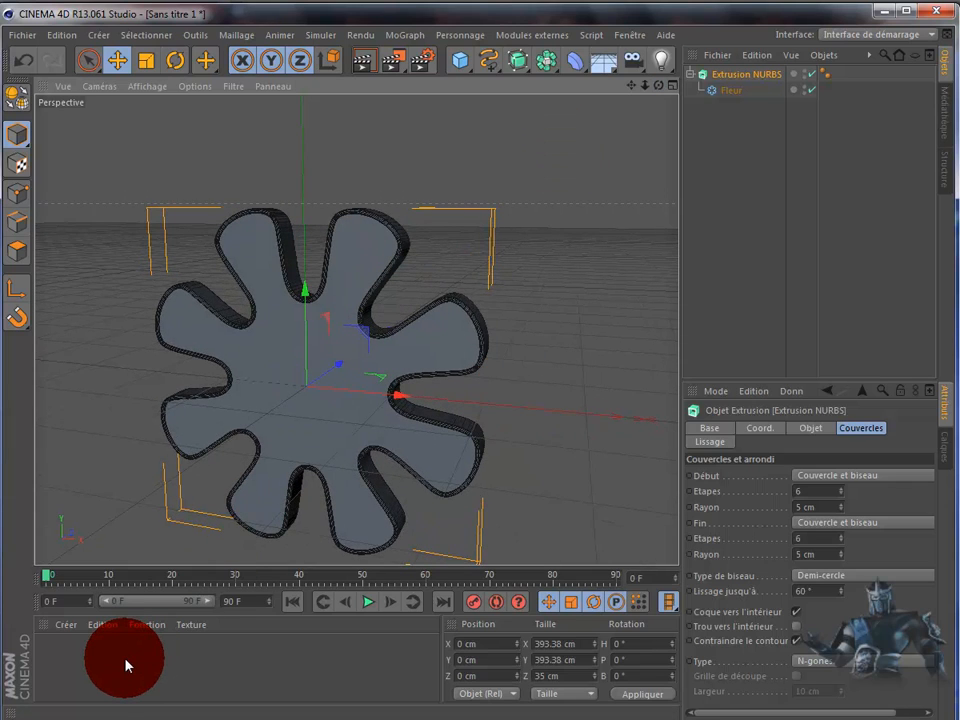
Step: Create a new material coloured red (R 249, V 9, B 9) and apply it to the Extrusion NURBS object
{"action": "double_click", "coordinate": [126, 665]}
{"action": "left_click", "coordinate": [64, 668]}
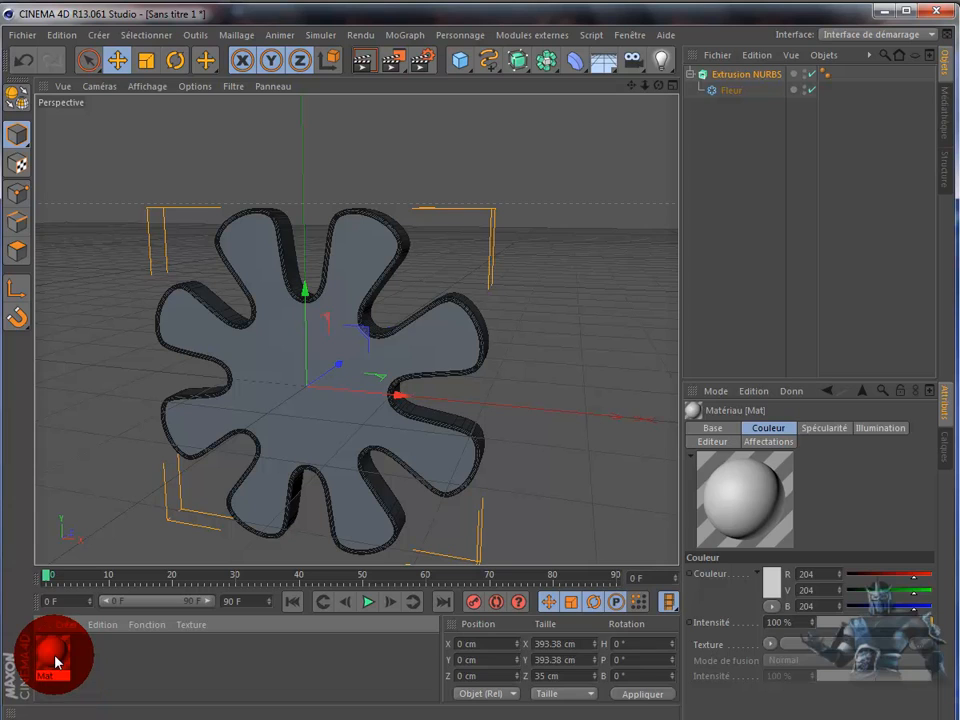
{"action": "double_click", "coordinate": [54, 656]}
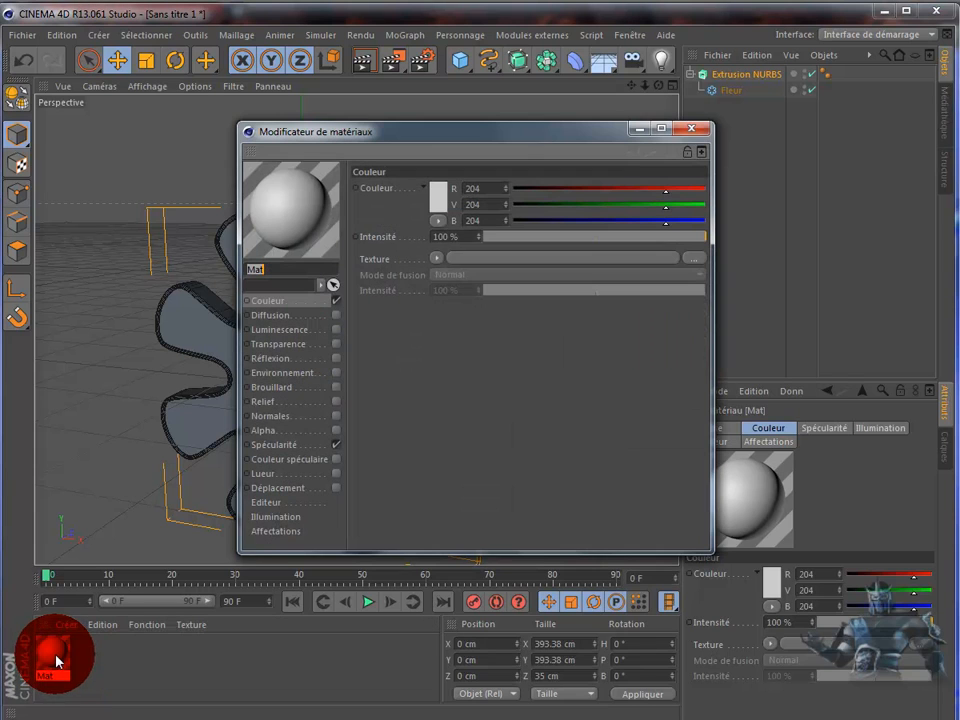
{"action": "left_click", "coordinate": [436, 198]}
{"action": "left_click", "coordinate": [440, 149]}
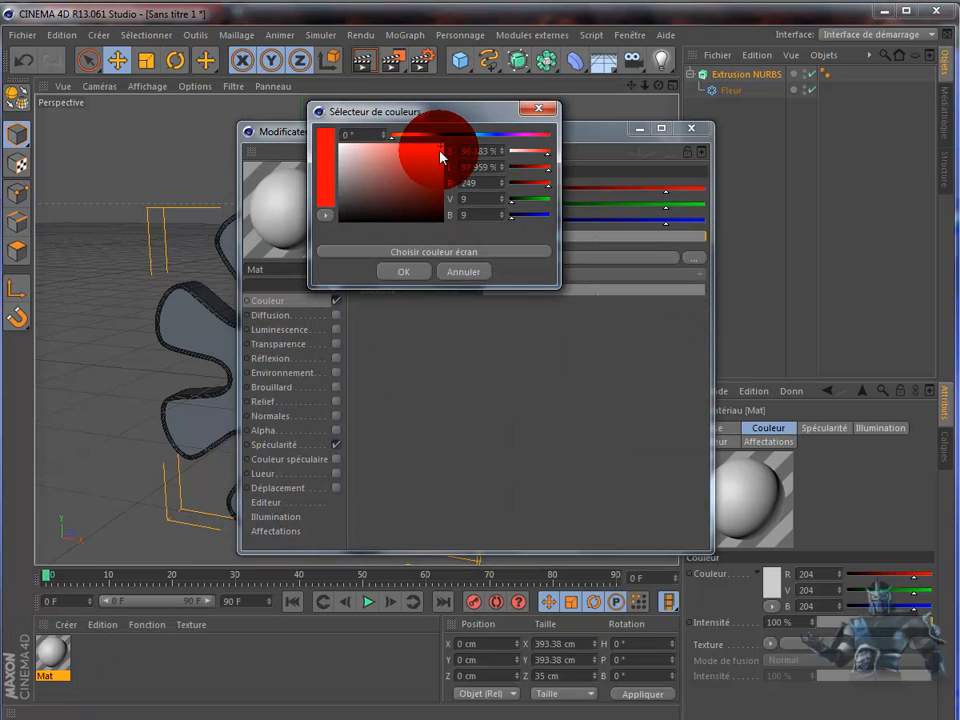
{"action": "left_click", "coordinate": [410, 272]}
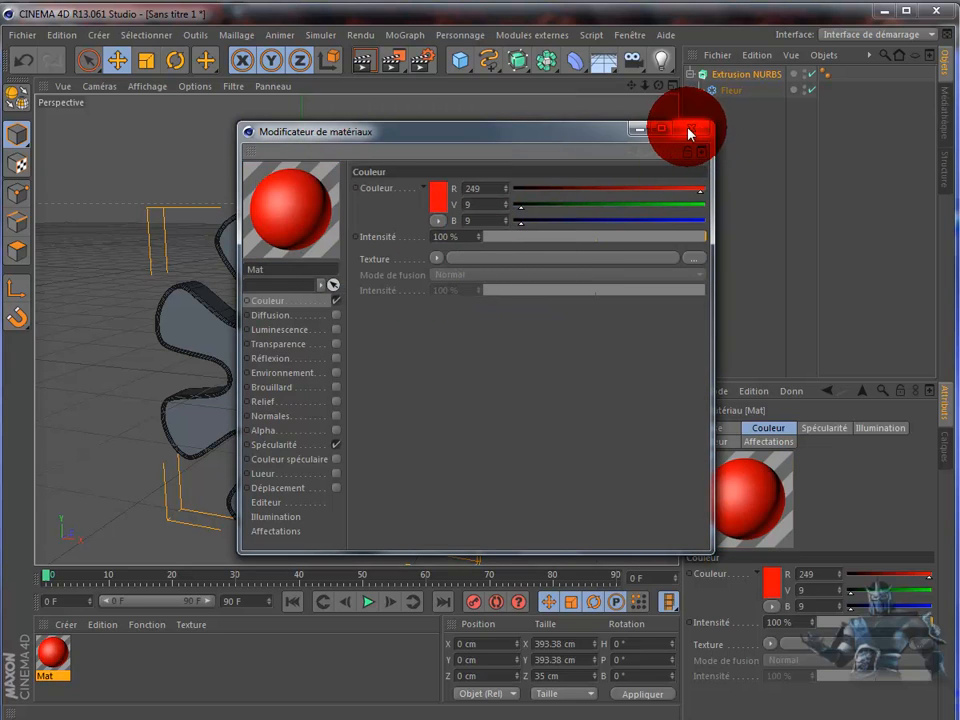
{"action": "left_click_drag", "start_coordinate": [272, 206], "coordinate": [746, 79]}
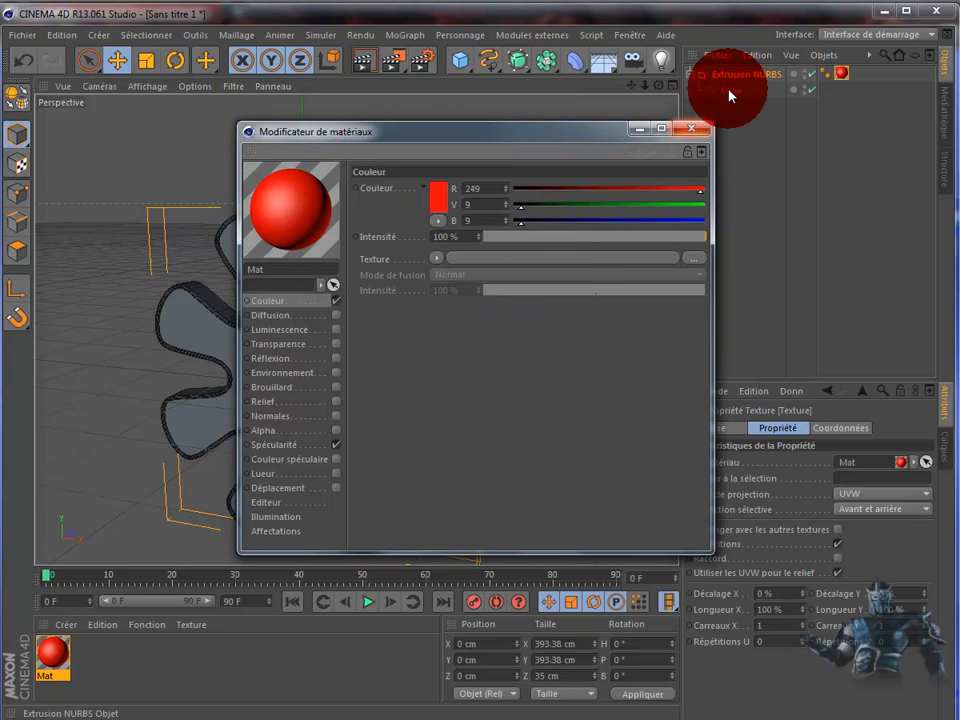
{"action": "left_click", "coordinate": [690, 128]}
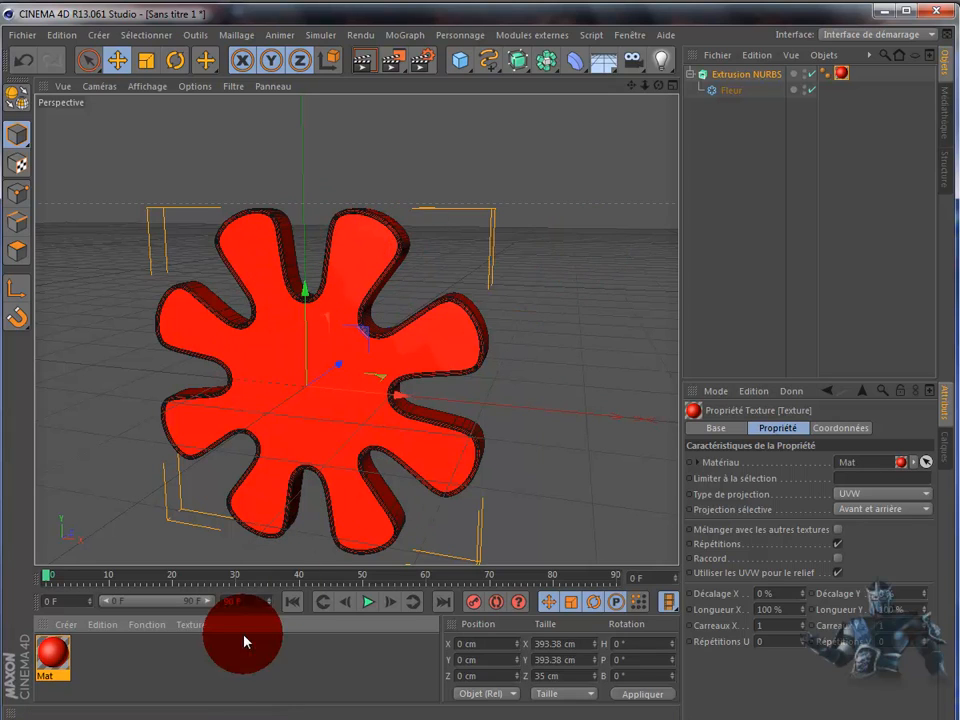
Step: Create a second material coloured blue (R 14, V 49, B 244) and apply it to the Extrusion NURBS object
{"action": "double_click", "coordinate": [137, 673]}
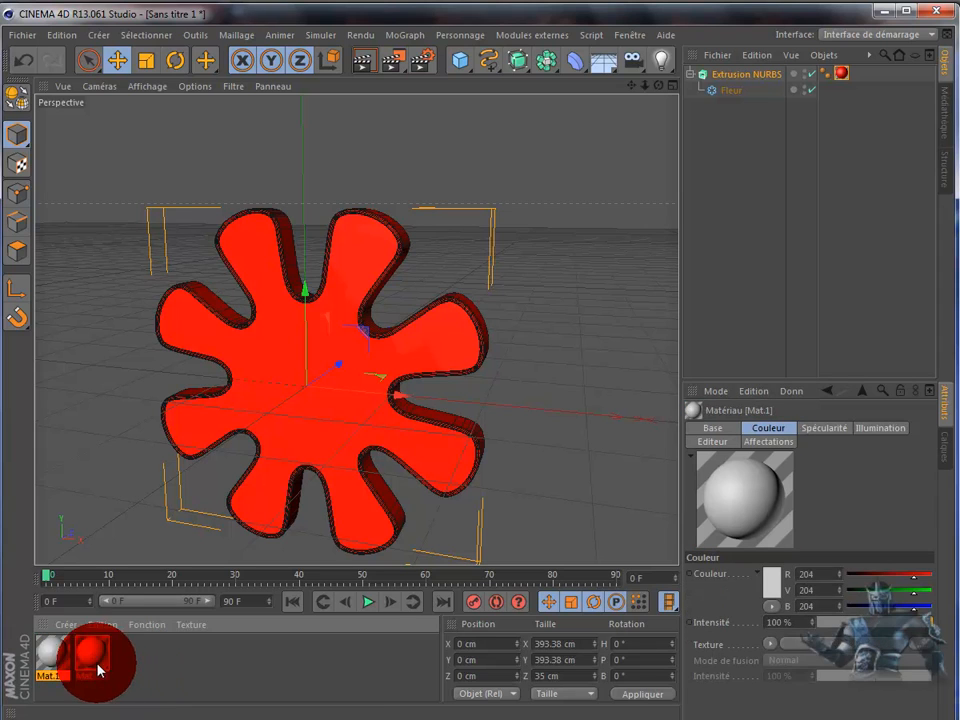
{"action": "double_click", "coordinate": [53, 655]}
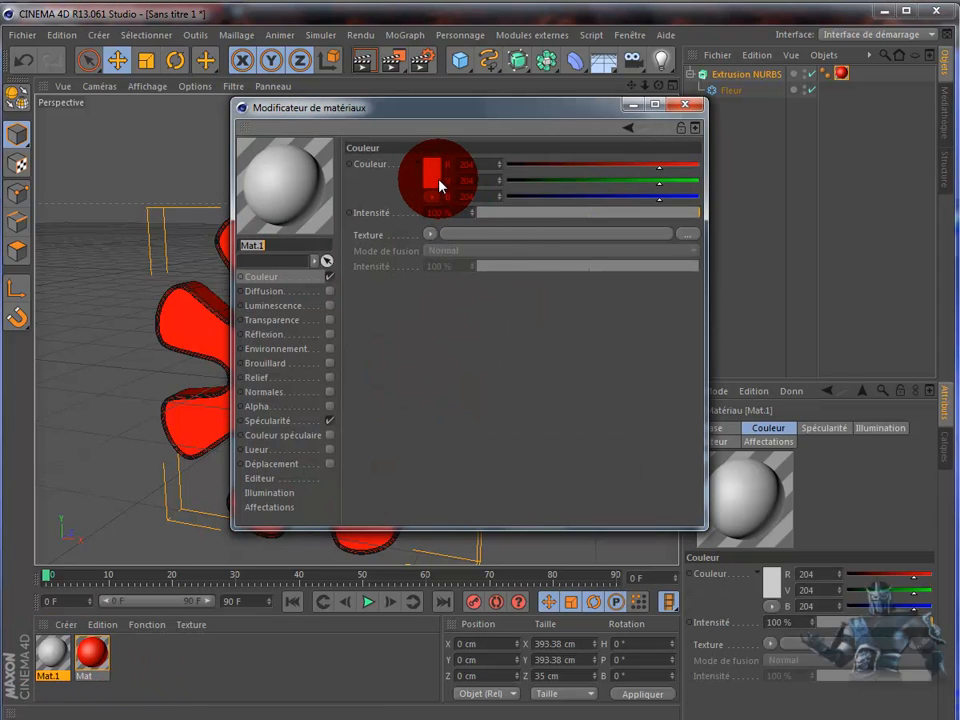
{"action": "left_click", "coordinate": [438, 183]}
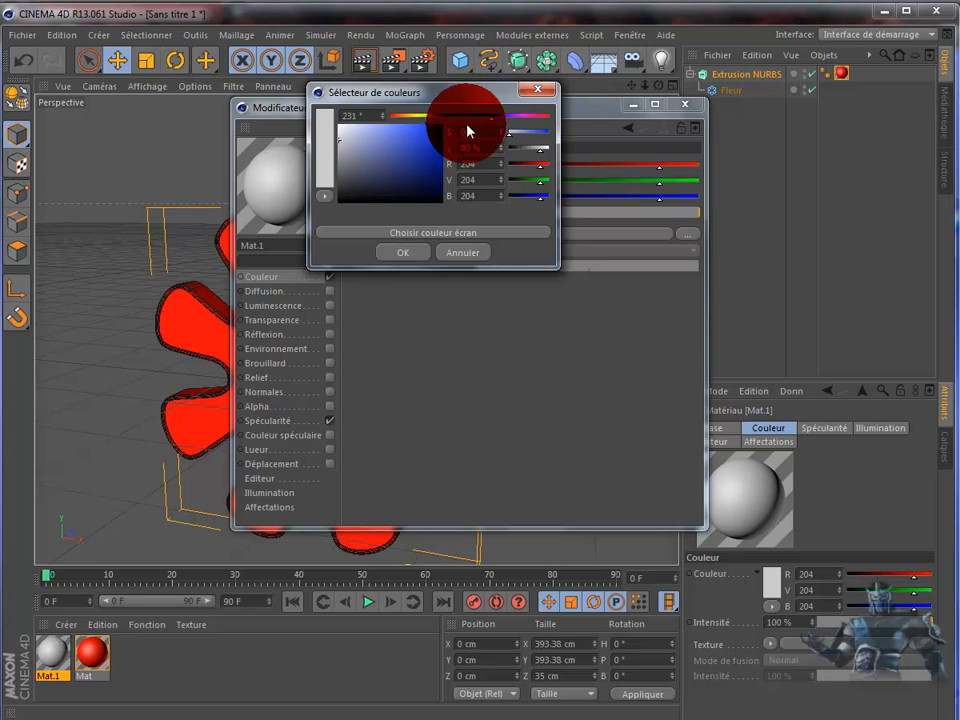
{"action": "left_click", "coordinate": [439, 133]}
{"action": "left_click", "coordinate": [416, 256]}
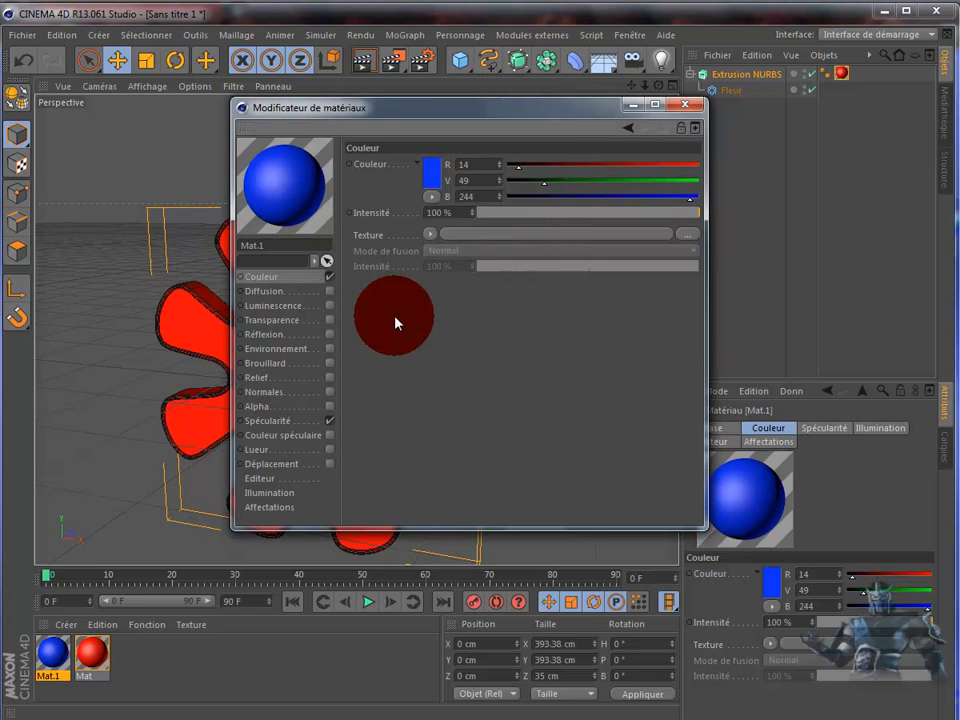
{"action": "left_click_drag", "start_coordinate": [296, 195], "coordinate": [752, 80]}
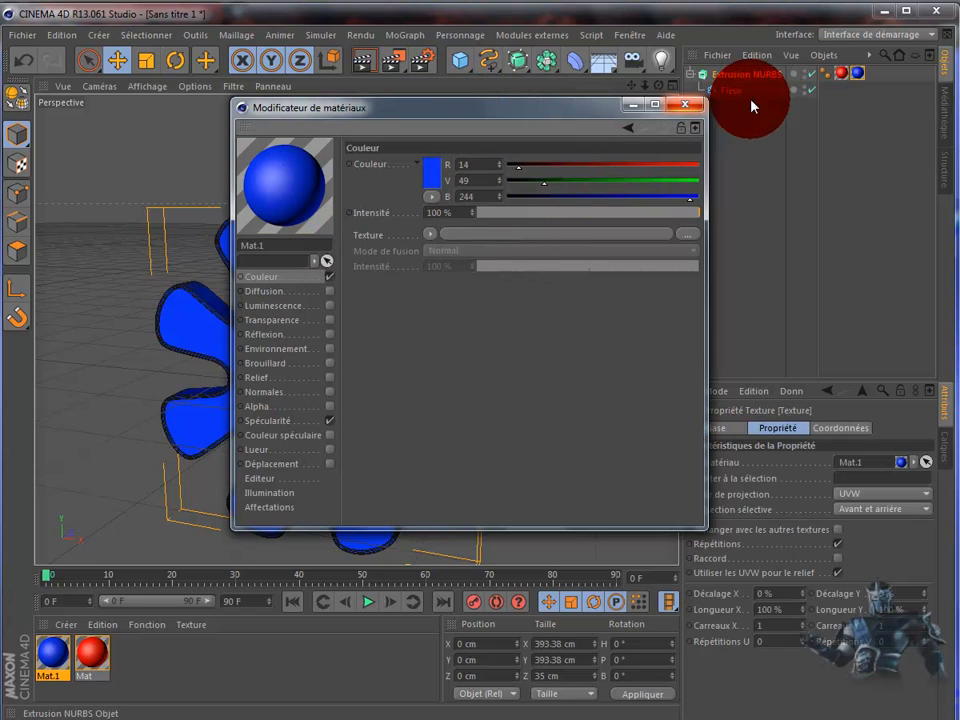
{"action": "left_click", "coordinate": [685, 104]}
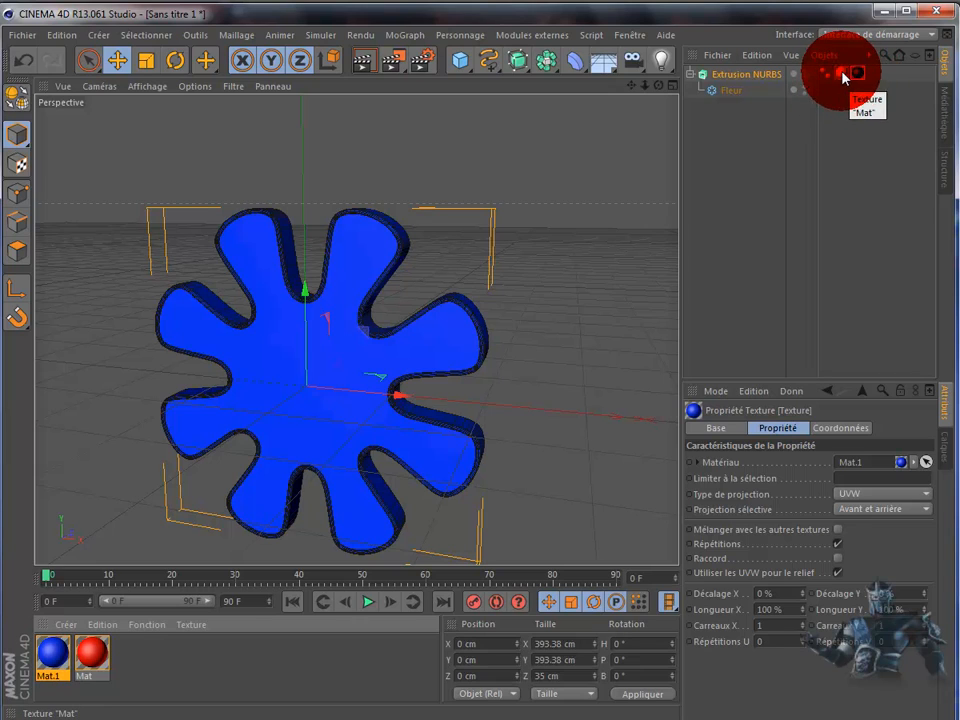
Step: Restrict the blue material on the Extrusion NURBS object to the selection R1
{"action": "mouse_move", "coordinate": [843, 78]}
{"action": "left_mouse_down"}
{"action": "mouse_move", "coordinate": [651, 150]}
{"action": "mouse_move", "coordinate": [369, 312]}
{"action": "mouse_move", "coordinate": [439, 375]}
{"action": "mouse_move", "coordinate": [339, 390]}
{"action": "mouse_move", "coordinate": [332, 401]}
{"action": "mouse_move", "coordinate": [272, 294]}
{"action": "mouse_move", "coordinate": [381, 306]}
{"action": "mouse_move", "coordinate": [415, 257]}
{"action": "mouse_move", "coordinate": [369, 300]}
{"action": "mouse_move", "coordinate": [392, 238]}
{"action": "mouse_move", "coordinate": [340, 218]}
{"action": "mouse_move", "coordinate": [388, 227]}
{"action": "mouse_move", "coordinate": [388, 285]}
{"action": "mouse_move", "coordinate": [371, 332]}
{"action": "mouse_move", "coordinate": [403, 334]}
{"action": "mouse_move", "coordinate": [343, 428]}
{"action": "mouse_move", "coordinate": [754, 448]}
{"action": "mouse_move", "coordinate": [810, 463]}
{"action": "mouse_move", "coordinate": [828, 485]}
{"action": "mouse_move", "coordinate": [840, 484]}
{"action": "mouse_move", "coordinate": [733, 495]}
{"action": "mouse_move", "coordinate": [845, 484]}
{"action": "left_mouse_up"}
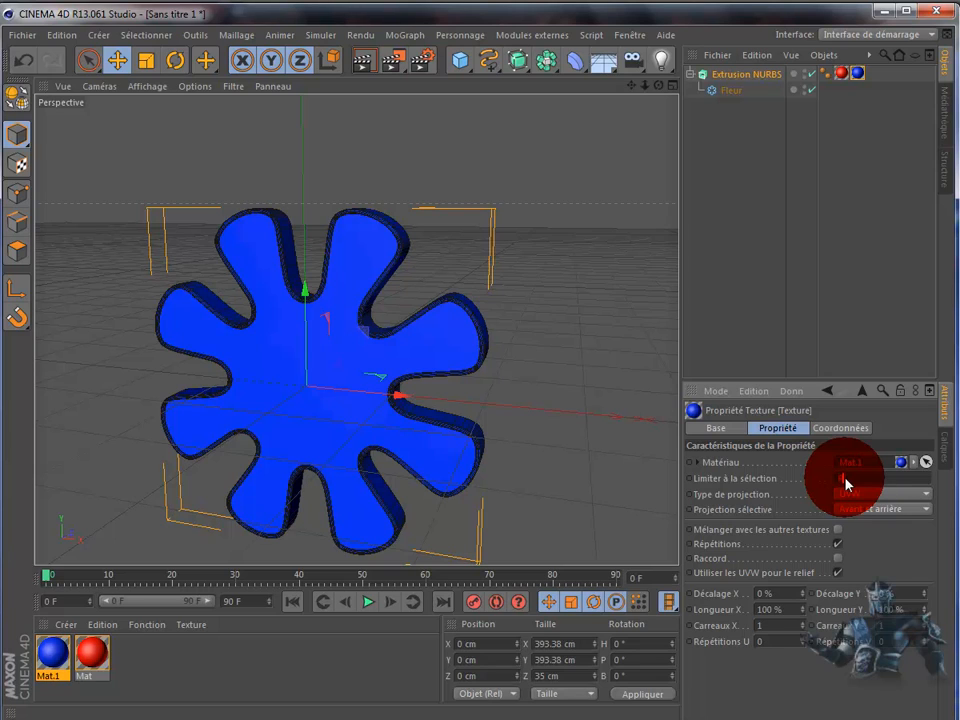
{"action": "left_click_drag", "start_coordinate": [845, 484], "coordinate": [848, 480]}
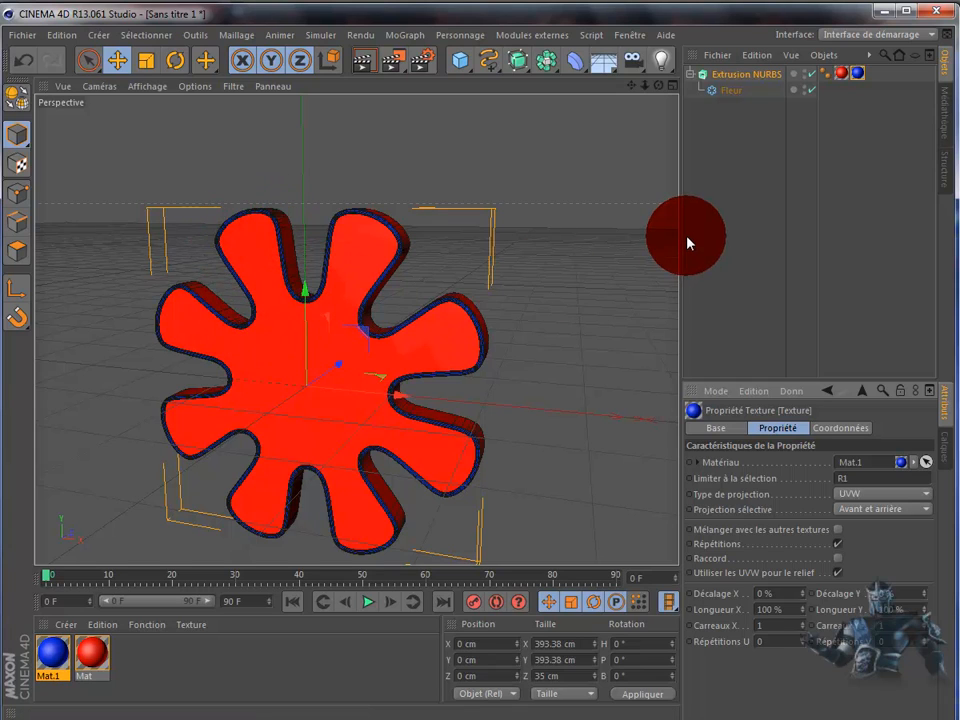
Step: Create a third material coloured green (R 38, V 241, B 55) and apply it to the Extrusion NURBS object
{"action": "double_click", "coordinate": [145, 666]}
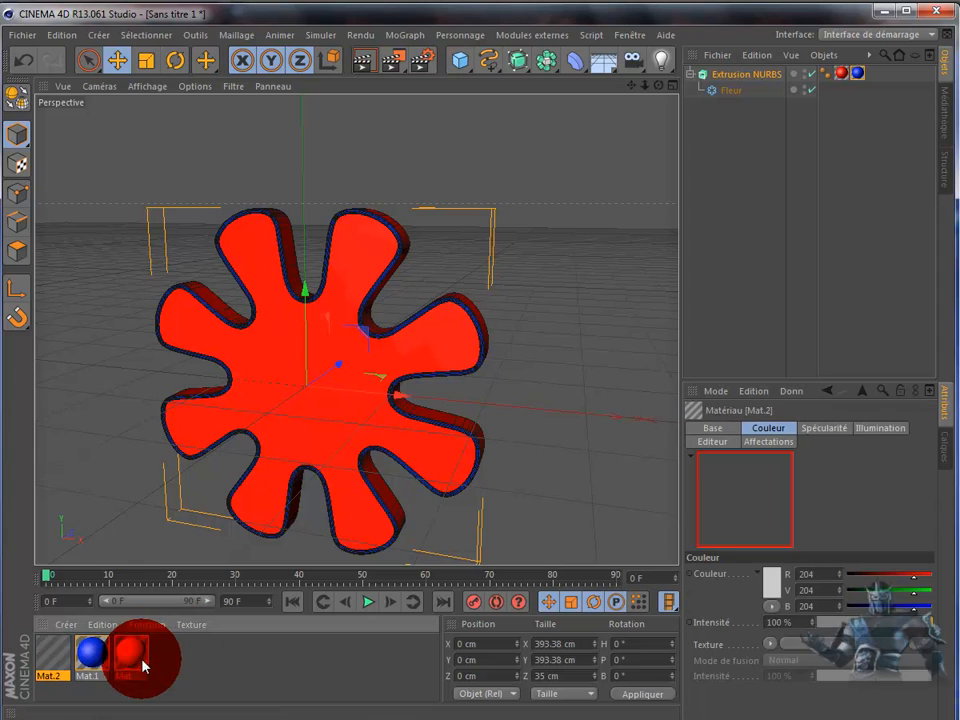
{"action": "double_click", "coordinate": [52, 655]}
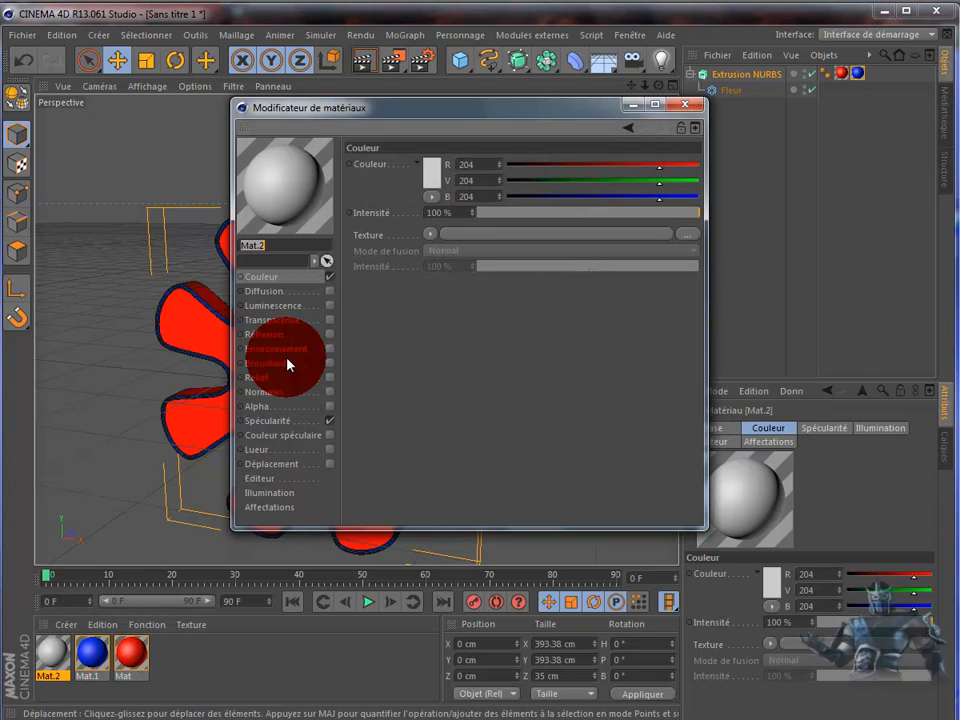
{"action": "left_click", "coordinate": [431, 172]}
{"action": "left_click", "coordinate": [439, 106]}
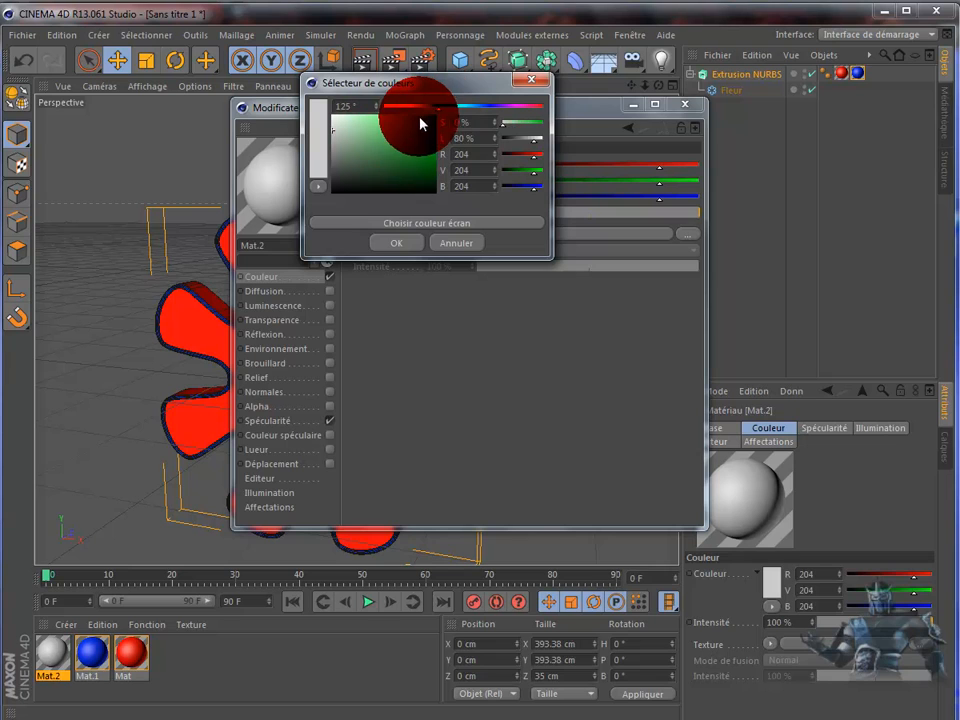
{"action": "left_click", "coordinate": [419, 118]}
{"action": "left_click", "coordinate": [409, 248]}
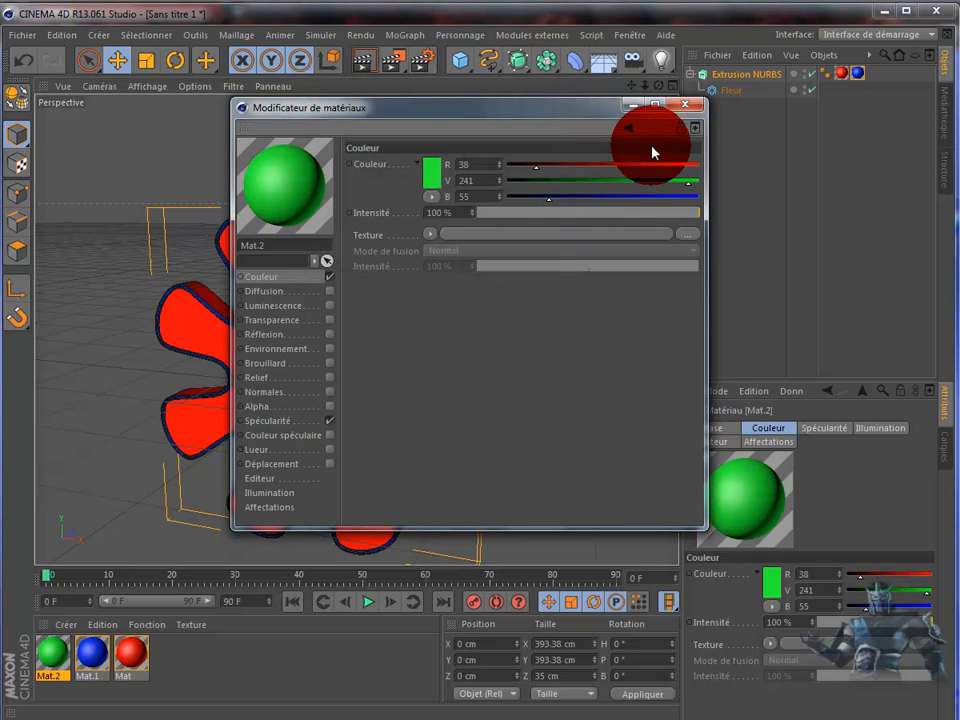
{"action": "left_click", "coordinate": [684, 103]}
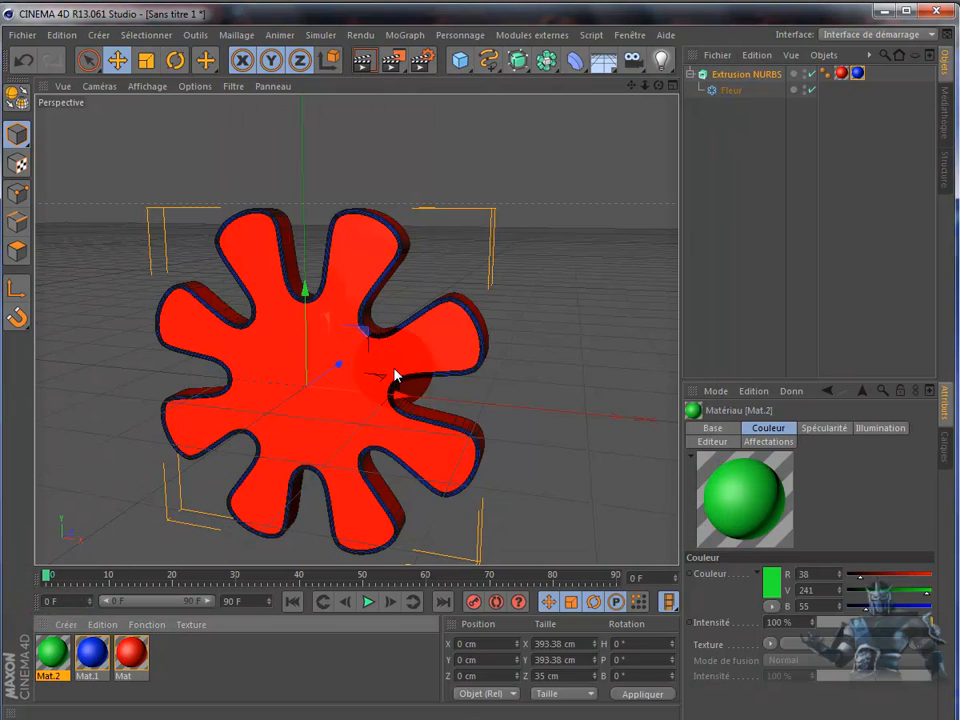
{"action": "left_click_drag", "start_coordinate": [755, 80], "coordinate": [754, 80]}
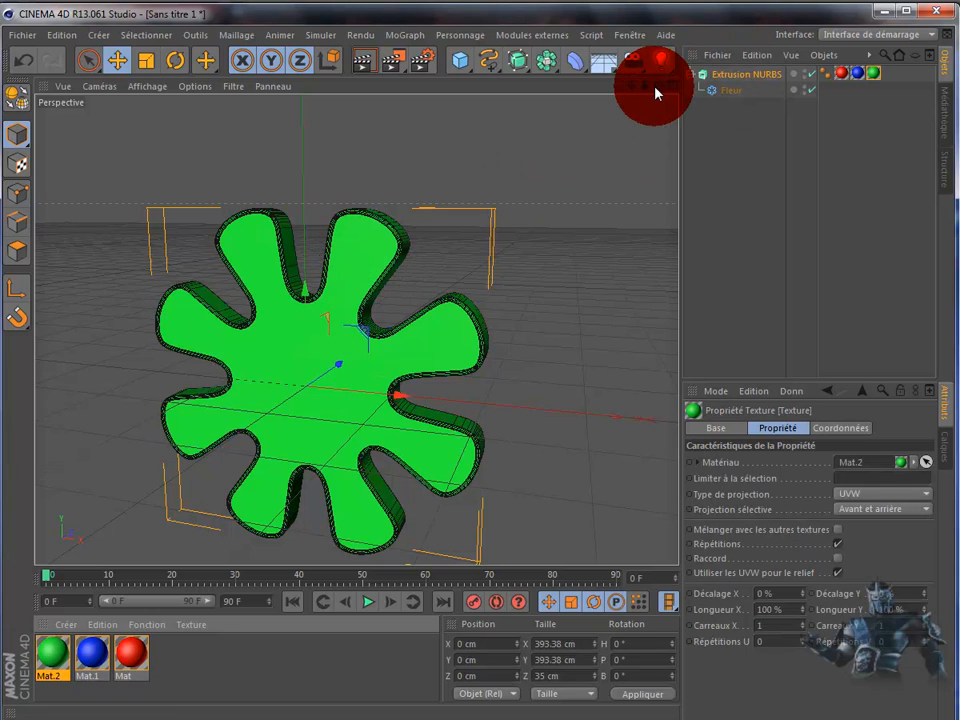
Step: Restrict the green material to the selection R2 so it covers only the bevel on the flower's back side
{"action": "left_click_drag", "start_coordinate": [658, 86], "coordinate": [644, 140]}
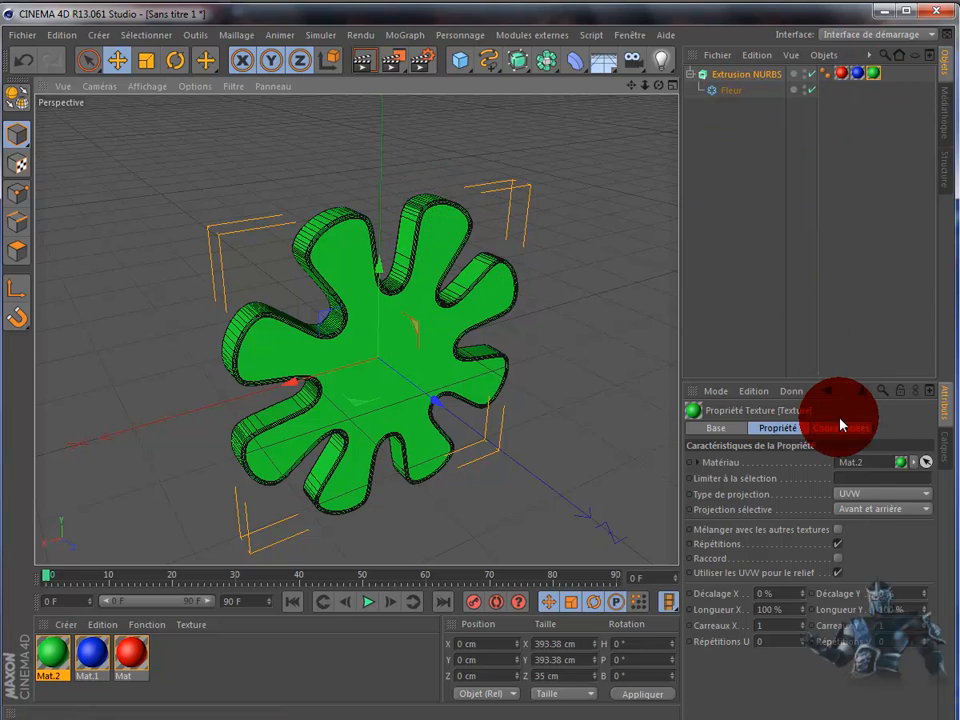
{"action": "left_click", "coordinate": [848, 480]}
{"action": "type", "text": "R2"}
{"action": "key", "text": "Return"}
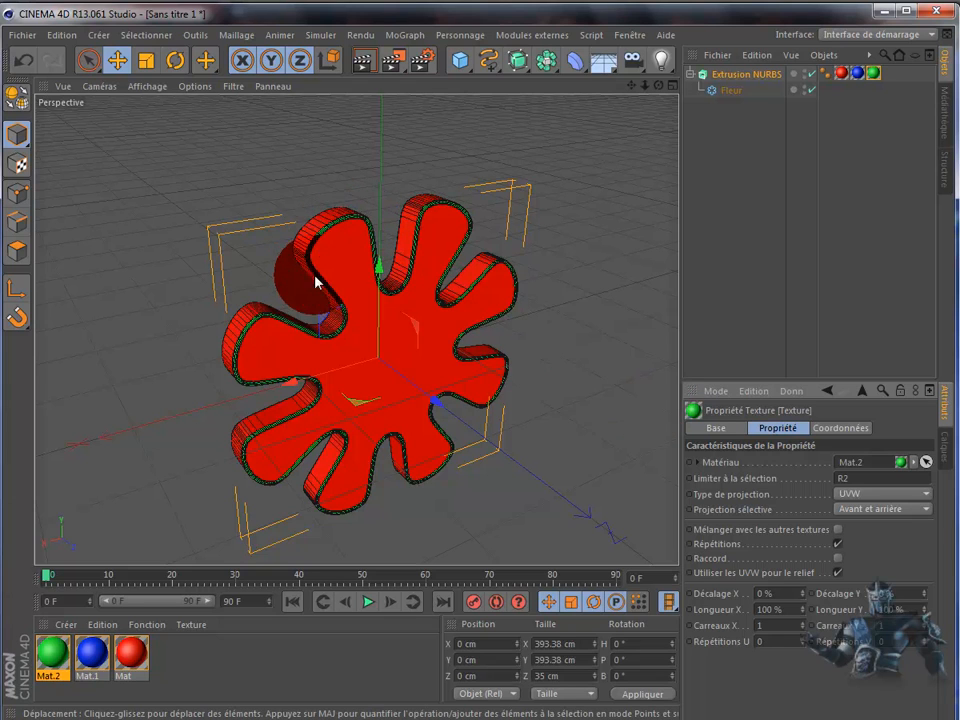
Step: Create a fourth material coloured yellow (R 241, V 227, B 18) and apply it to the Extrusion NURBS object
{"action": "left_click_drag", "start_coordinate": [659, 88], "coordinate": [510, 399]}
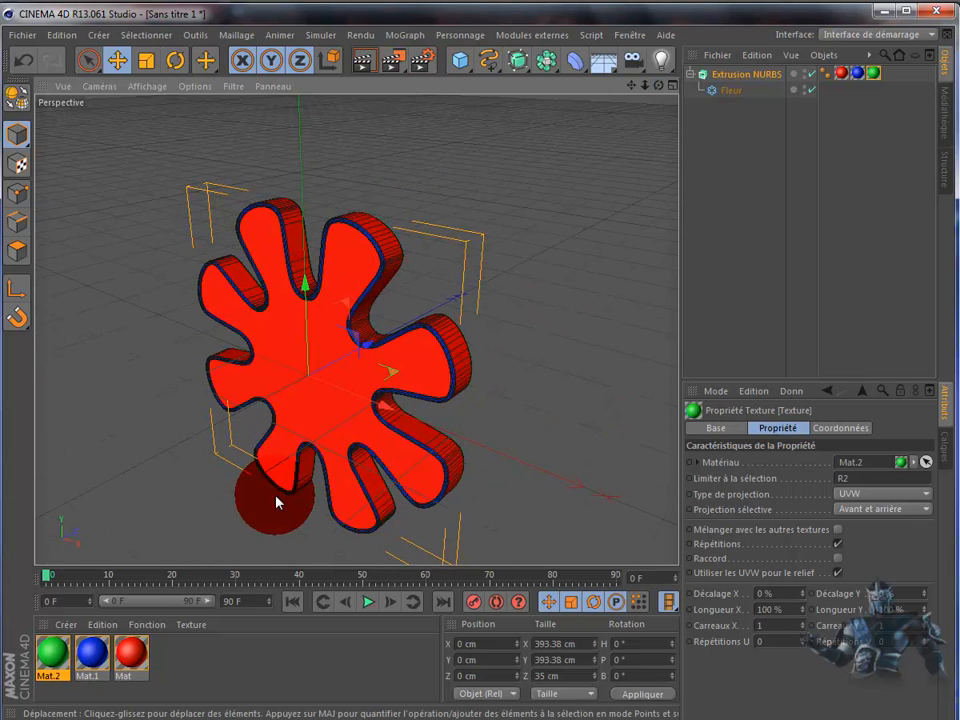
{"action": "double_click", "coordinate": [205, 656]}
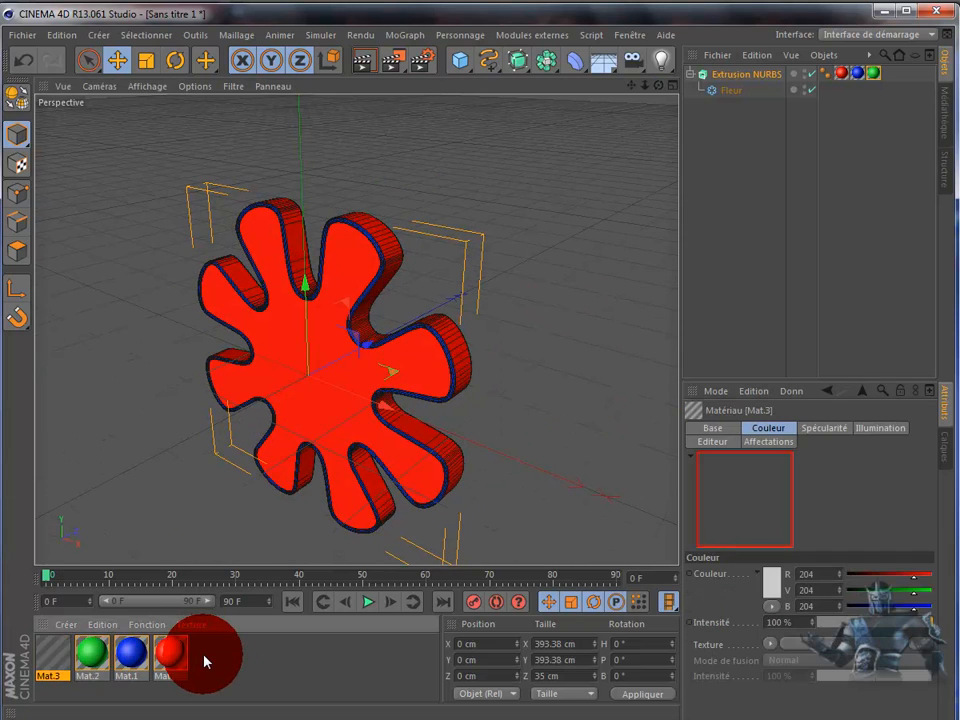
{"action": "double_click", "coordinate": [52, 652]}
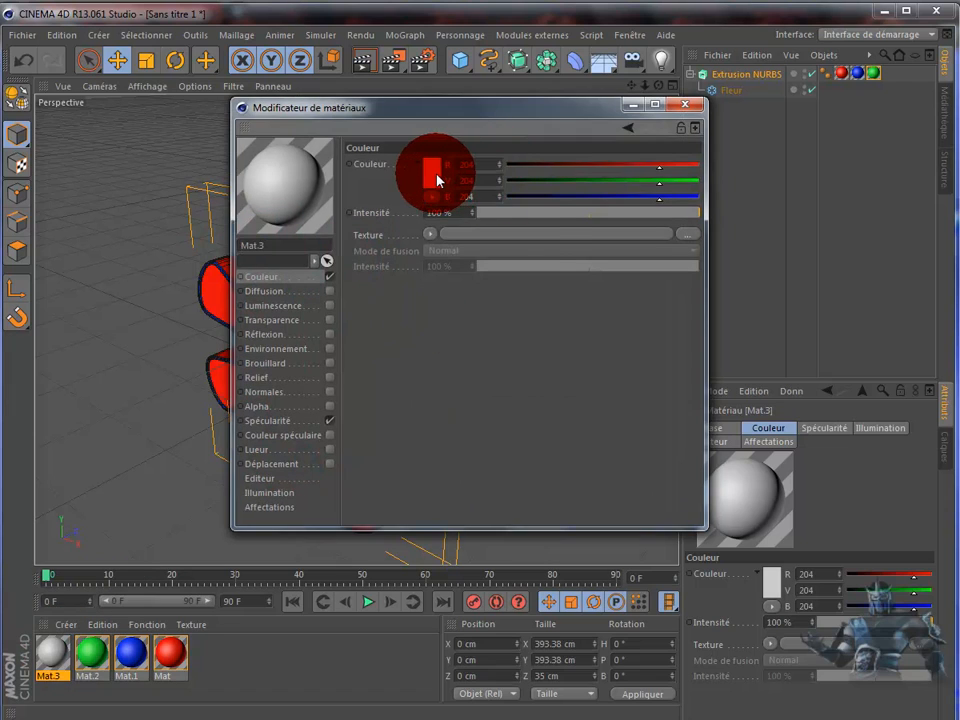
{"action": "left_click", "coordinate": [433, 173]}
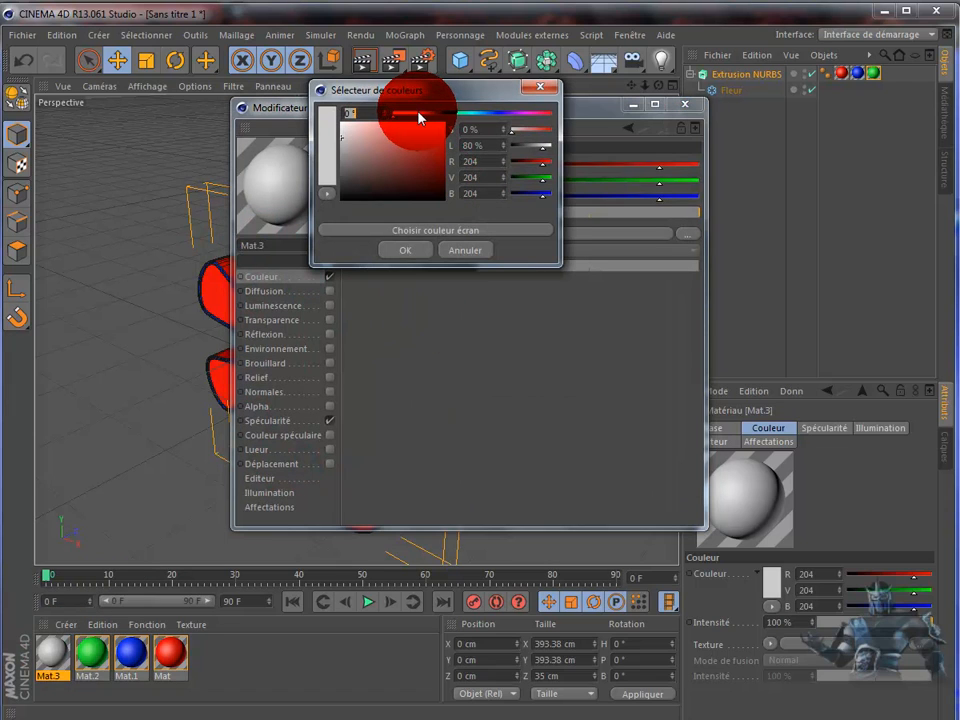
{"action": "left_click", "coordinate": [421, 116]}
{"action": "left_click", "coordinate": [438, 128]}
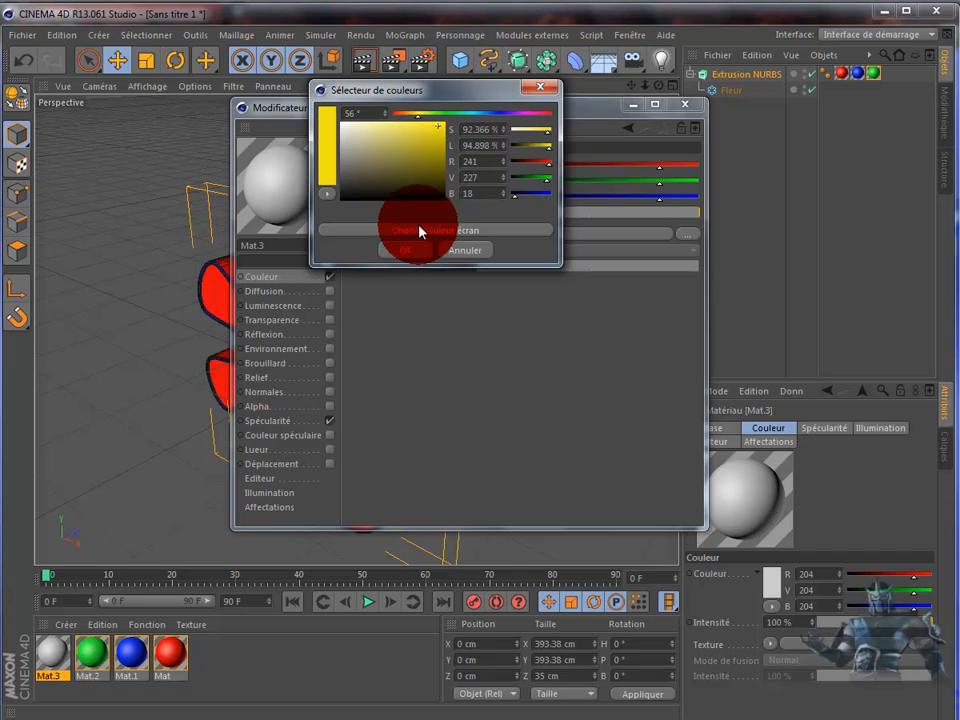
{"action": "left_click", "coordinate": [416, 252]}
{"action": "left_click", "coordinate": [685, 104]}
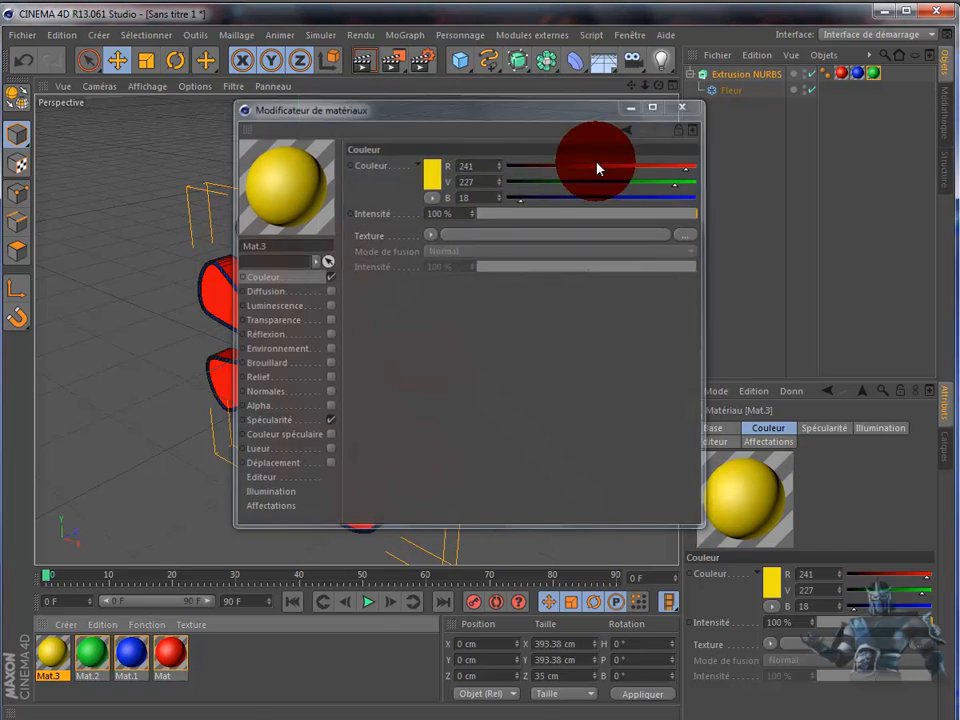
{"action": "left_click", "coordinate": [70, 622]}
{"action": "left_click_drag", "start_coordinate": [56, 652], "coordinate": [752, 78]}
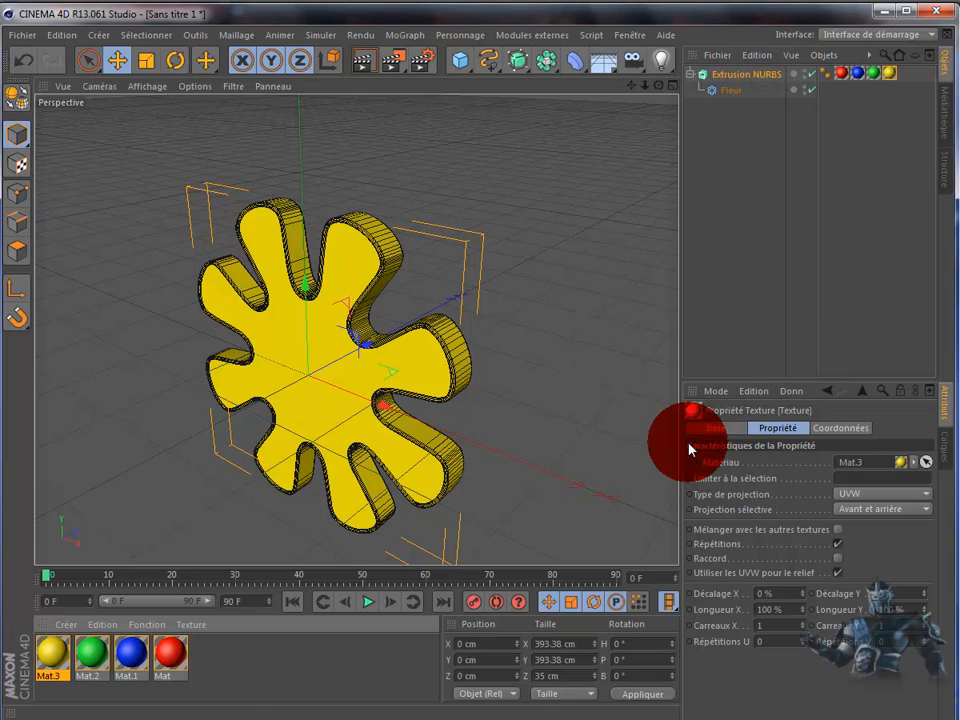
Step: Restrict the yellow material to the selection C1 so it covers only the flower's front cap
{"action": "left_click_drag", "start_coordinate": [465, 326], "coordinate": [275, 368]}
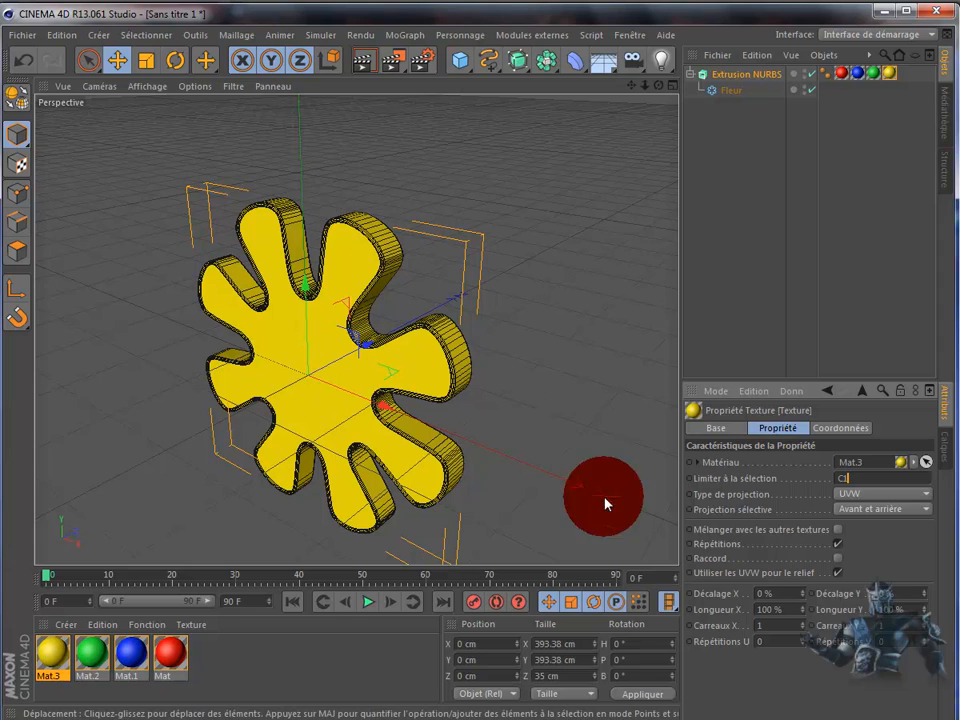
{"action": "left_click", "coordinate": [888, 545]}
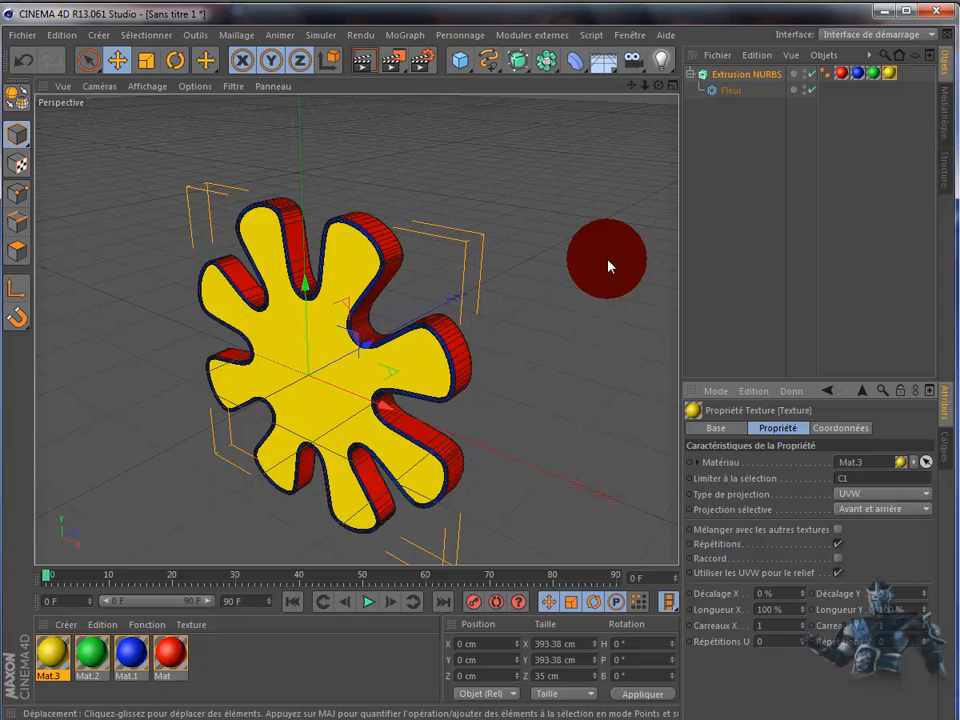
Step: Create a fifth material coloured magenta (R 223, V 25, B 210) and apply it to the Extrusion NURBS object
{"action": "double_click", "coordinate": [232, 677]}
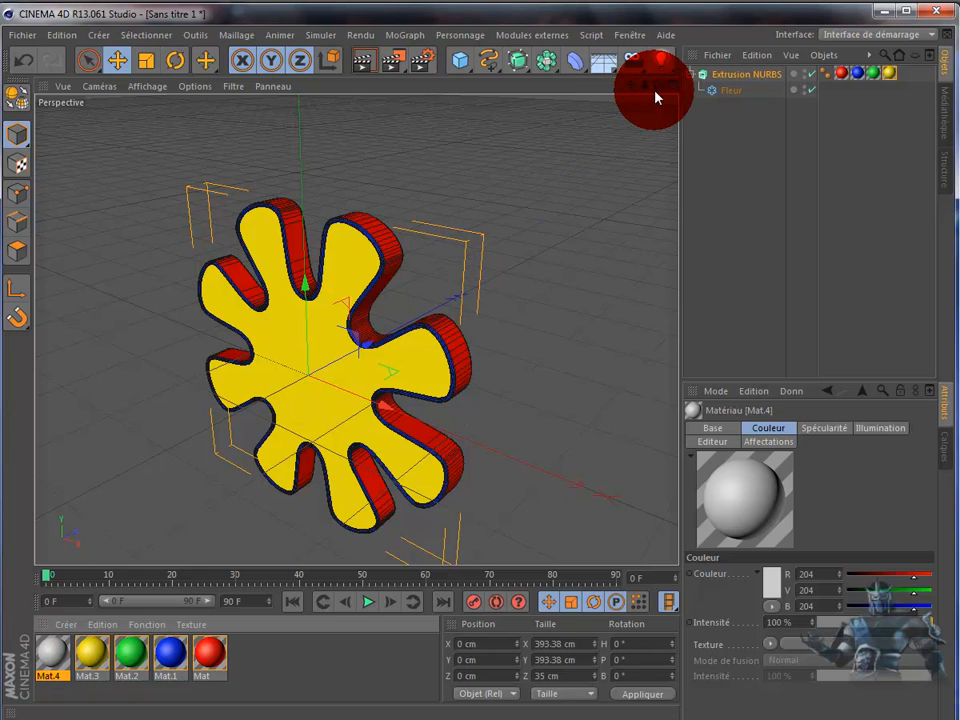
{"action": "left_click_drag", "start_coordinate": [658, 87], "coordinate": [509, 395]}
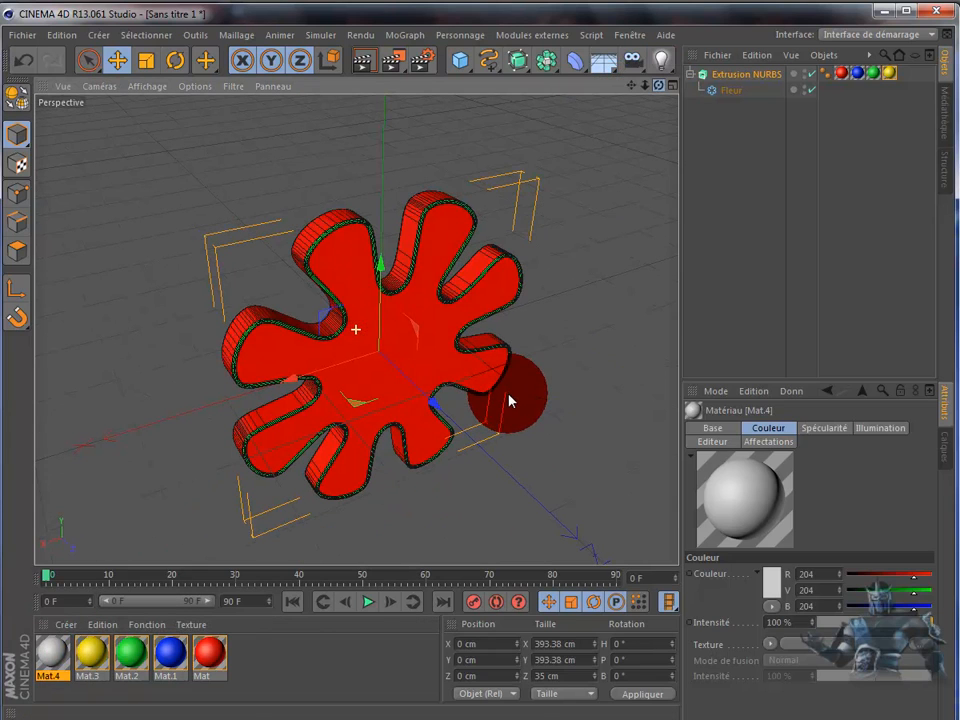
{"action": "double_click", "coordinate": [52, 655]}
{"action": "left_click", "coordinate": [426, 172]}
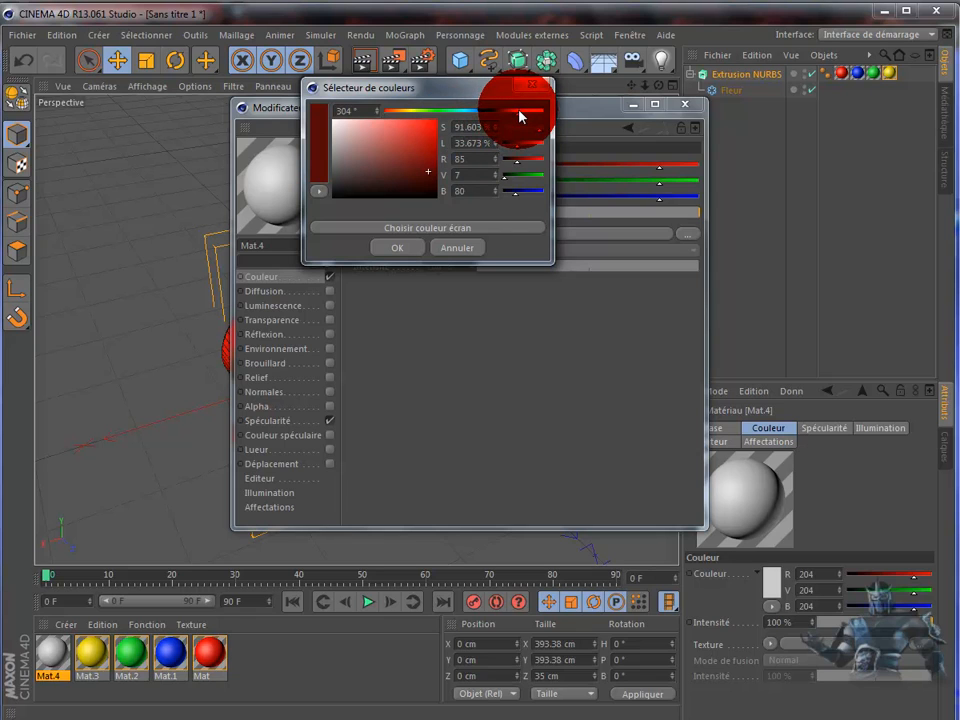
{"action": "left_click", "coordinate": [519, 112]}
{"action": "left_click", "coordinate": [425, 129]}
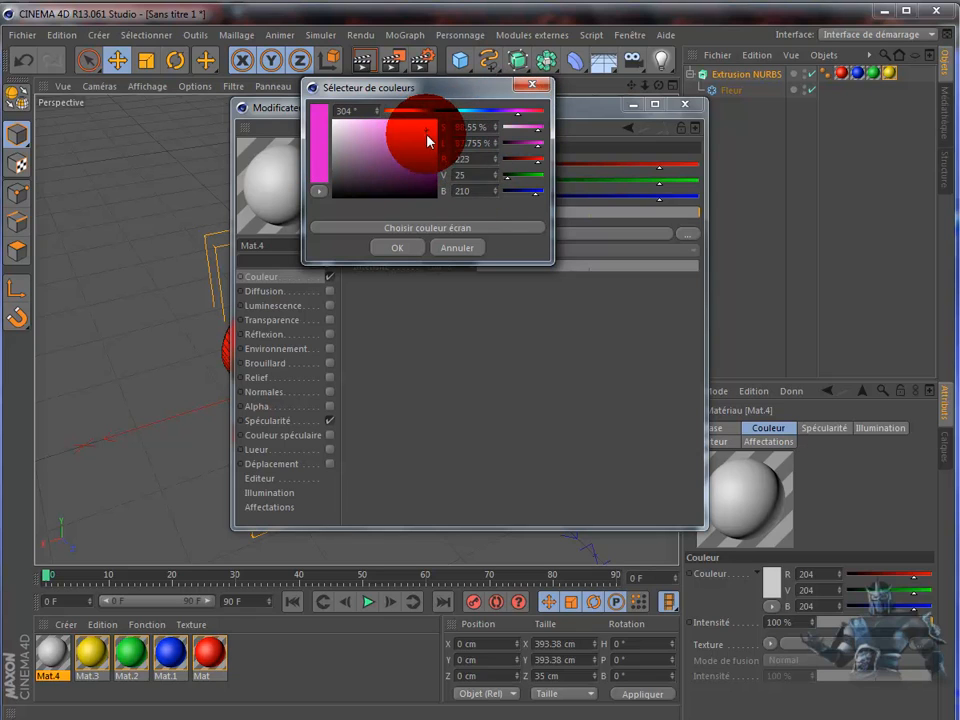
{"action": "left_click", "coordinate": [410, 248]}
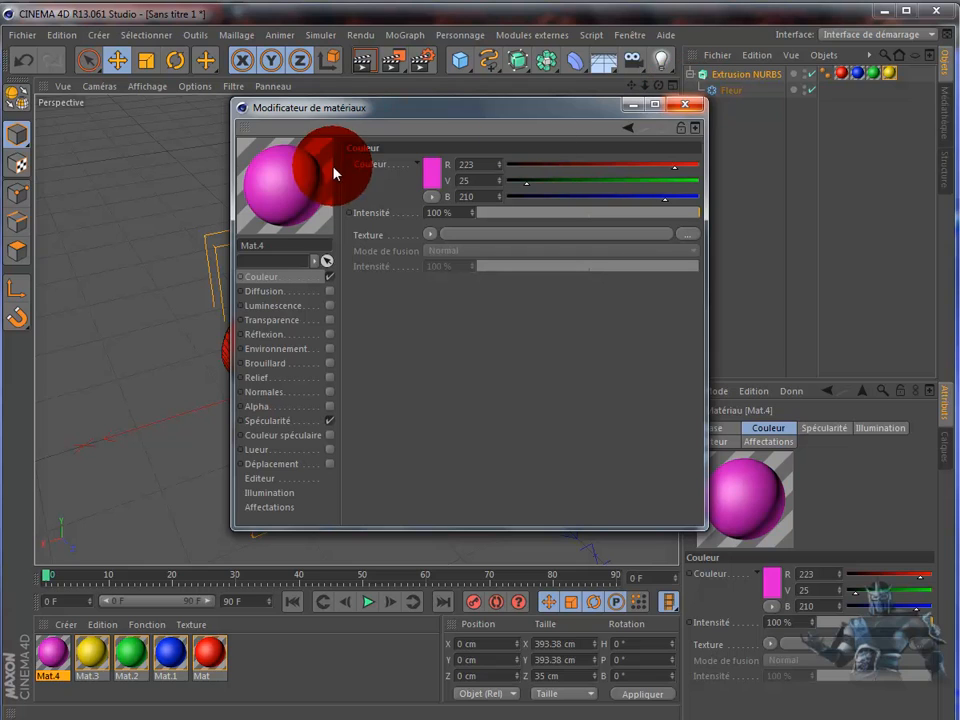
{"action": "left_click_drag", "start_coordinate": [773, 80], "coordinate": [770, 78]}
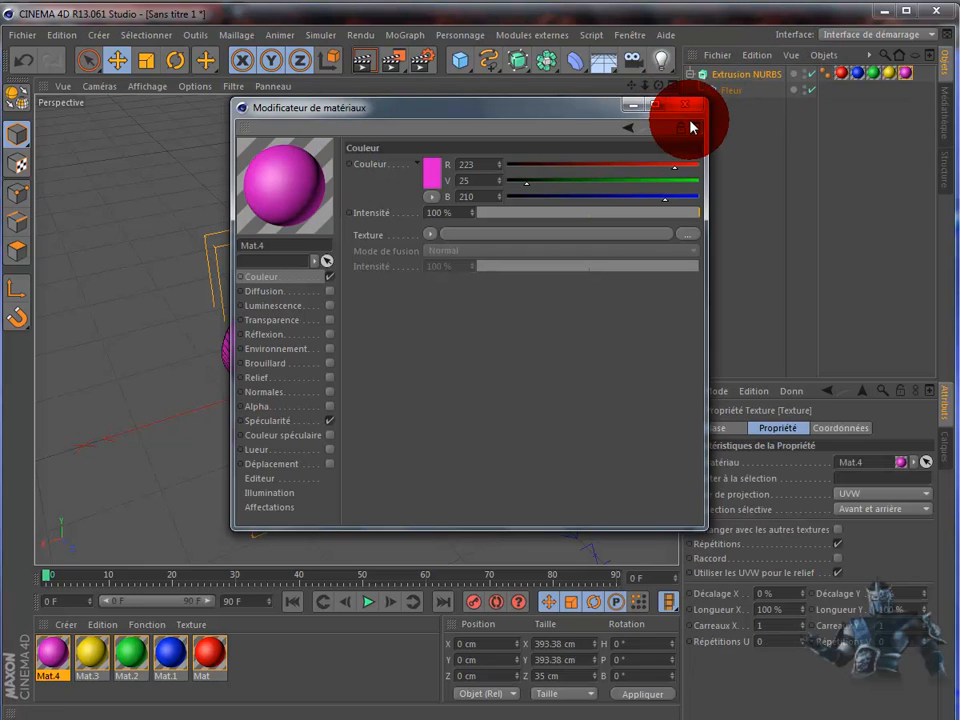
{"action": "left_click", "coordinate": [686, 105]}
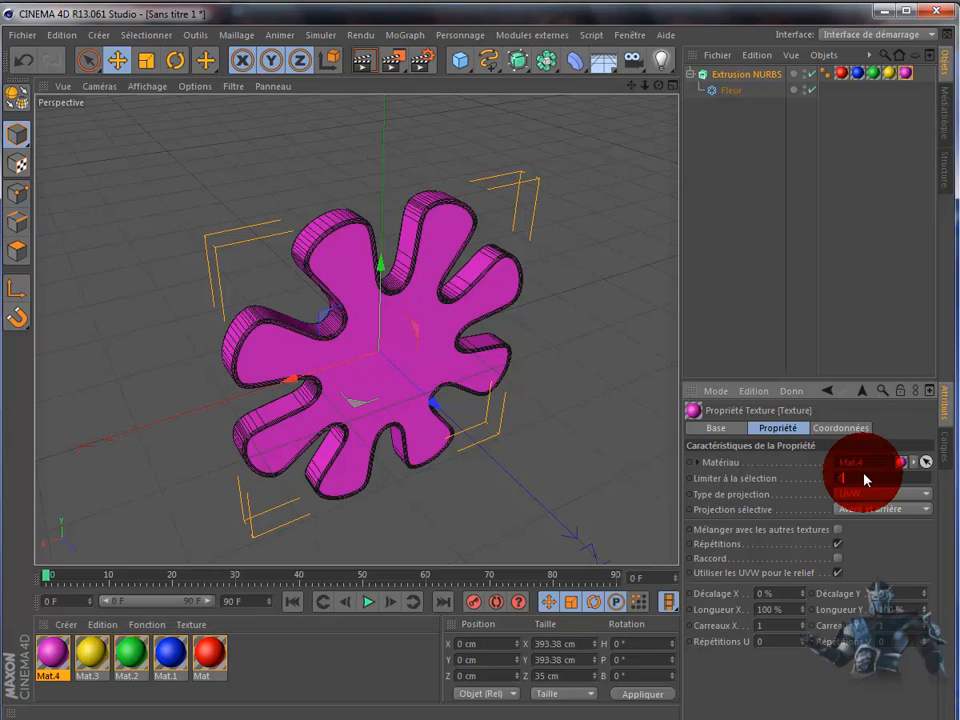
Step: Restrict the magenta material to the selection C2 so it covers only the flower's back cap
{"action": "left_click", "coordinate": [866, 478]}
{"action": "type", "text": "C2"}
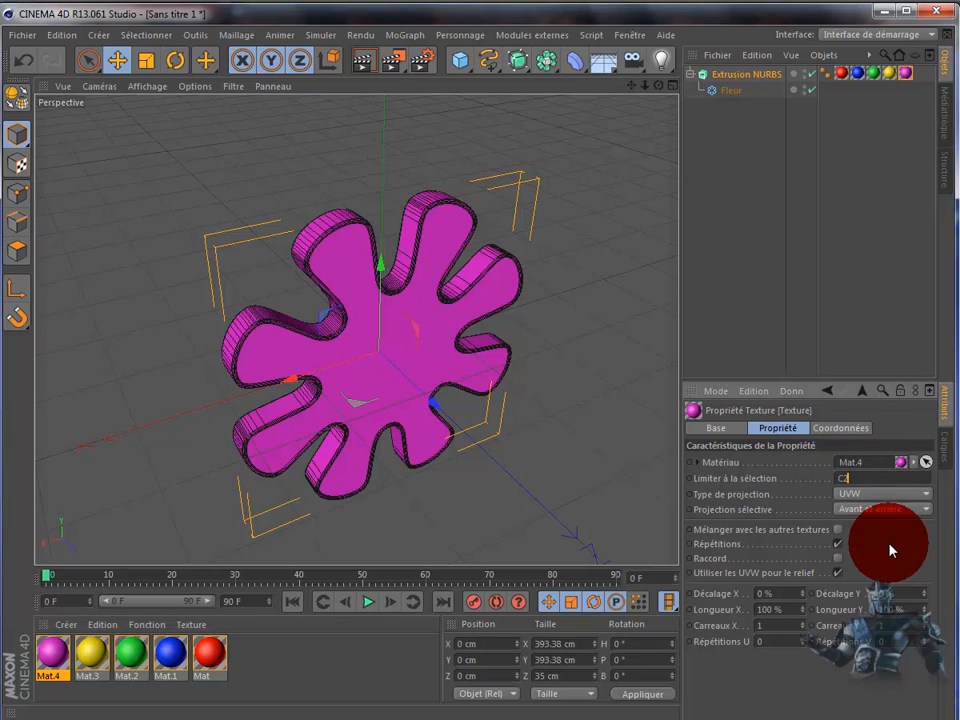
{"action": "left_click", "coordinate": [897, 552]}
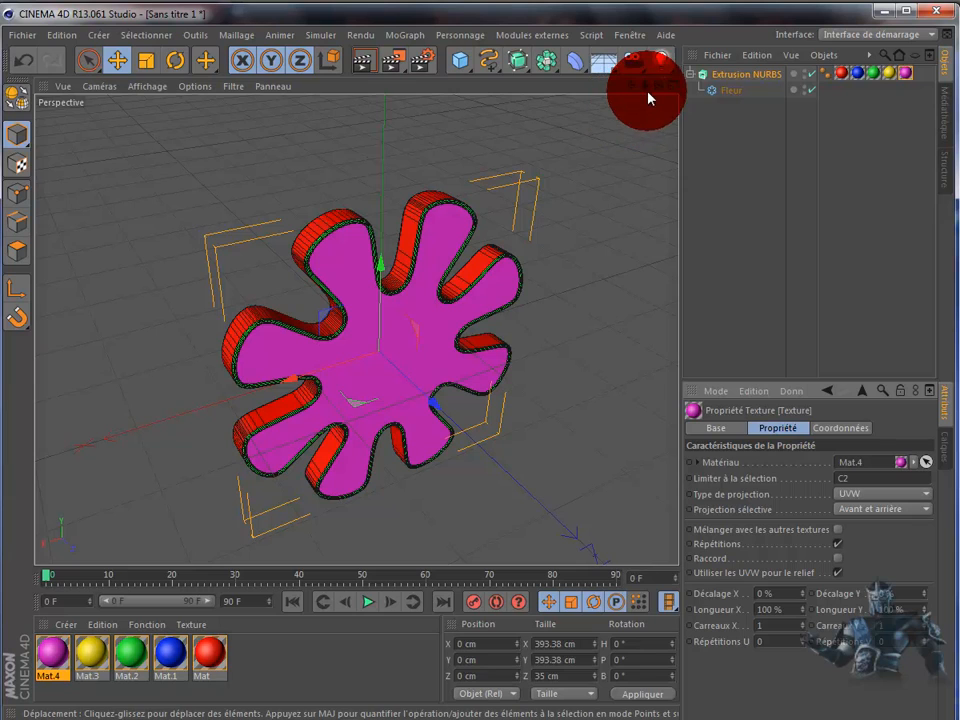
{"action": "mouse_move", "coordinate": [510, 399]}
{"action": "left_mouse_down", "text": "alt"}
{"action": "mouse_move", "coordinate": [529, 399]}
{"action": "mouse_move", "coordinate": [508, 399]}
{"action": "mouse_move", "coordinate": [500, 411]}
{"action": "mouse_move", "coordinate": [506, 401]}
{"action": "mouse_move", "coordinate": [484, 399]}
{"action": "mouse_move", "coordinate": [510, 399]}
{"action": "mouse_move", "coordinate": [660, 96]}
{"action": "mouse_move", "coordinate": [576, 318]}
{"action": "left_mouse_up", "text": "alt"}
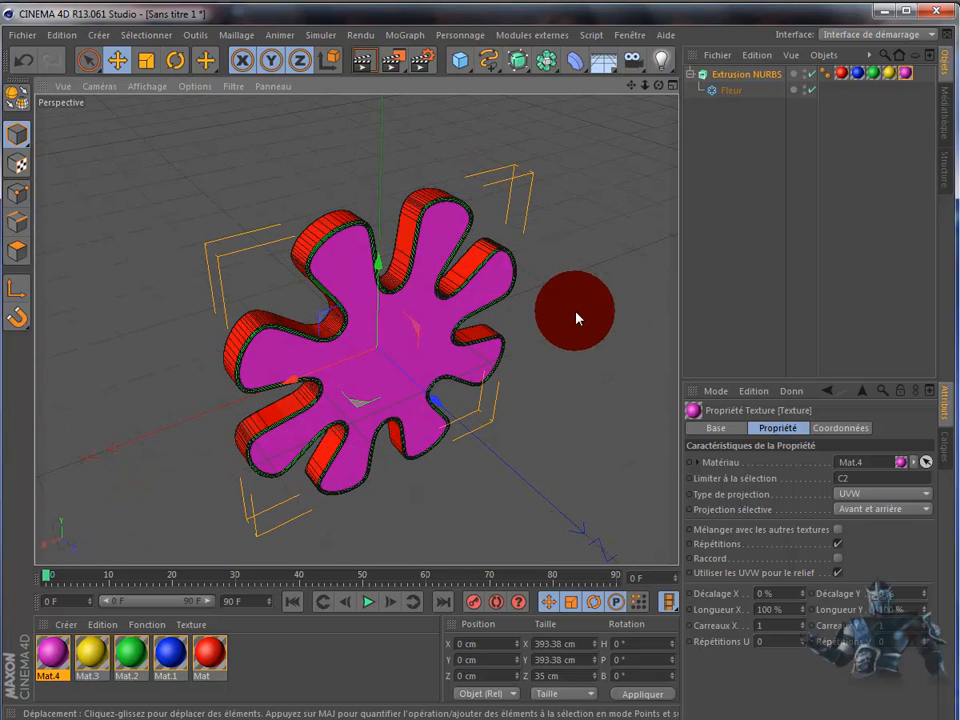
Step: Convert the Extrusion NURBS object to editable polygons and select its back cap in the viewport
{"action": "left_click", "coordinate": [20, 102]}
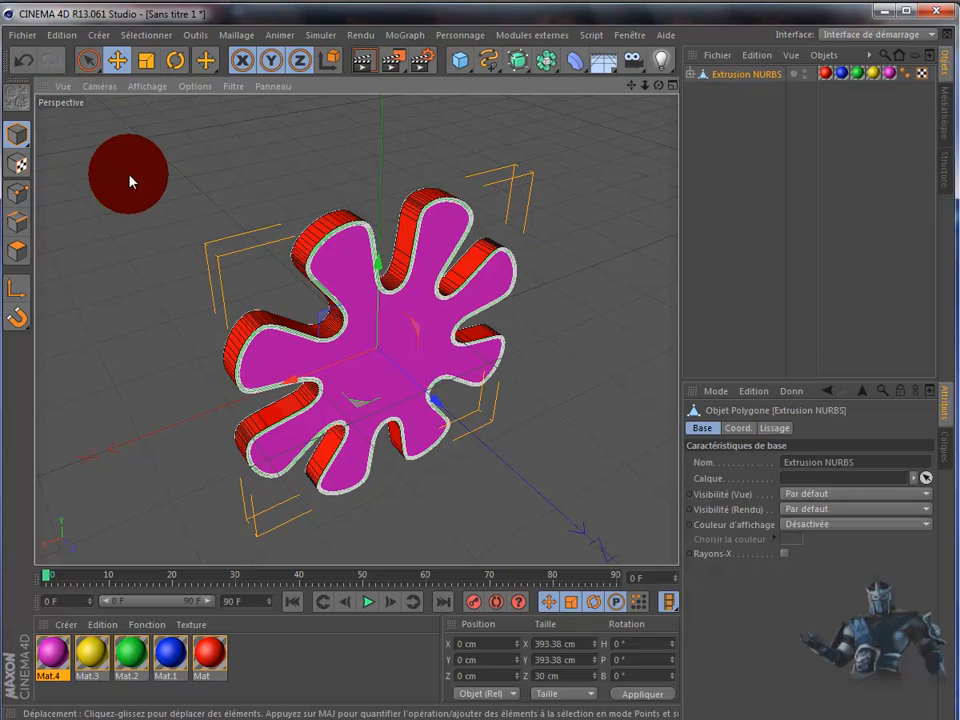
{"action": "left_click", "coordinate": [88, 60]}
{"action": "left_click", "coordinate": [341, 280]}
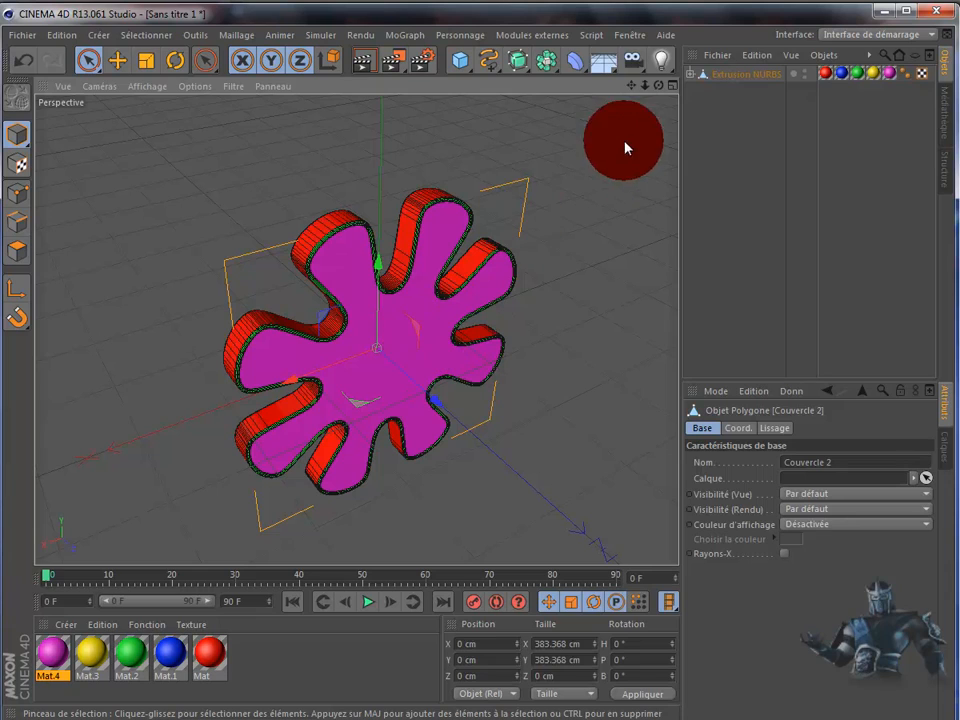
Step: Expand the Extrusion NURBS hierarchy down to its Couvercle parts, then select the back cap and the extruded side in the viewport
{"action": "left_click", "coordinate": [690, 76]}
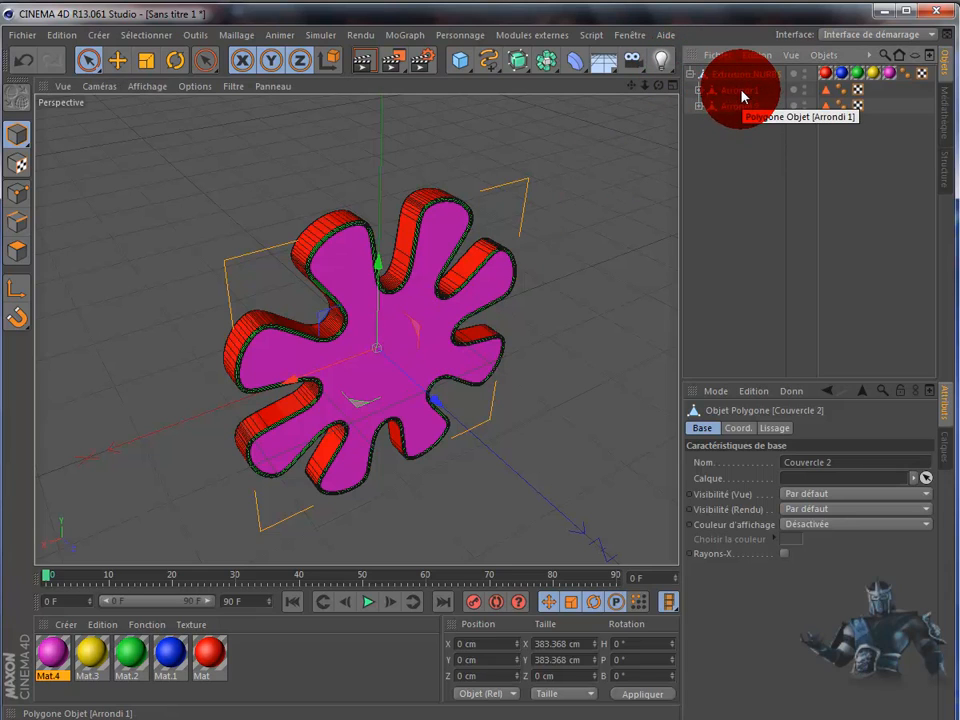
{"action": "left_click", "coordinate": [699, 91]}
{"action": "left_click", "coordinate": [700, 122]}
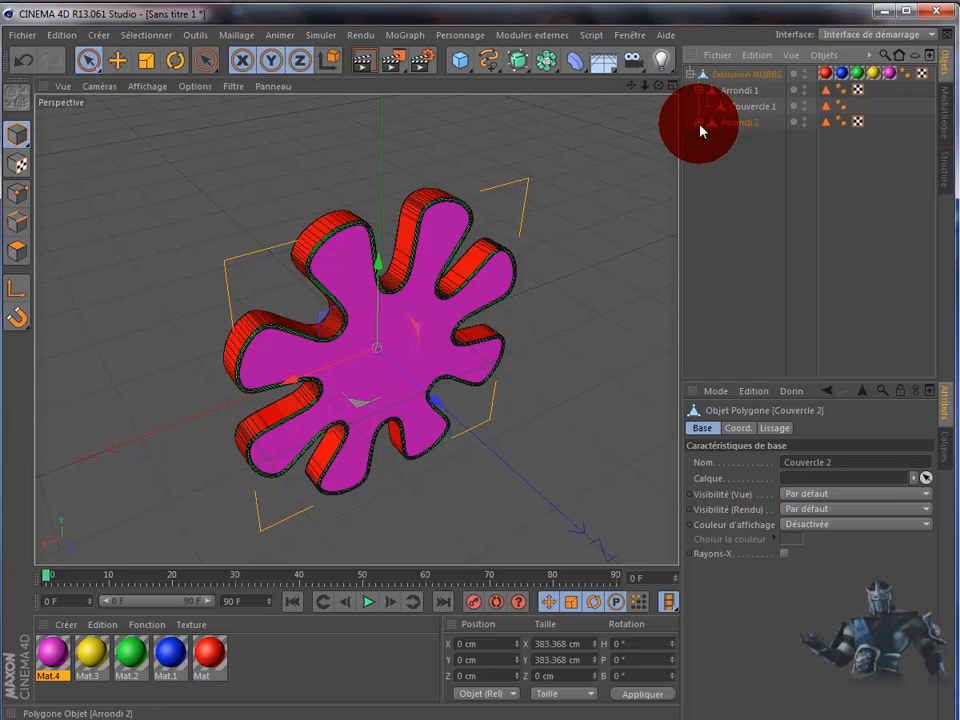
{"action": "left_click", "coordinate": [757, 77]}
{"action": "left_click", "coordinate": [364, 308]}
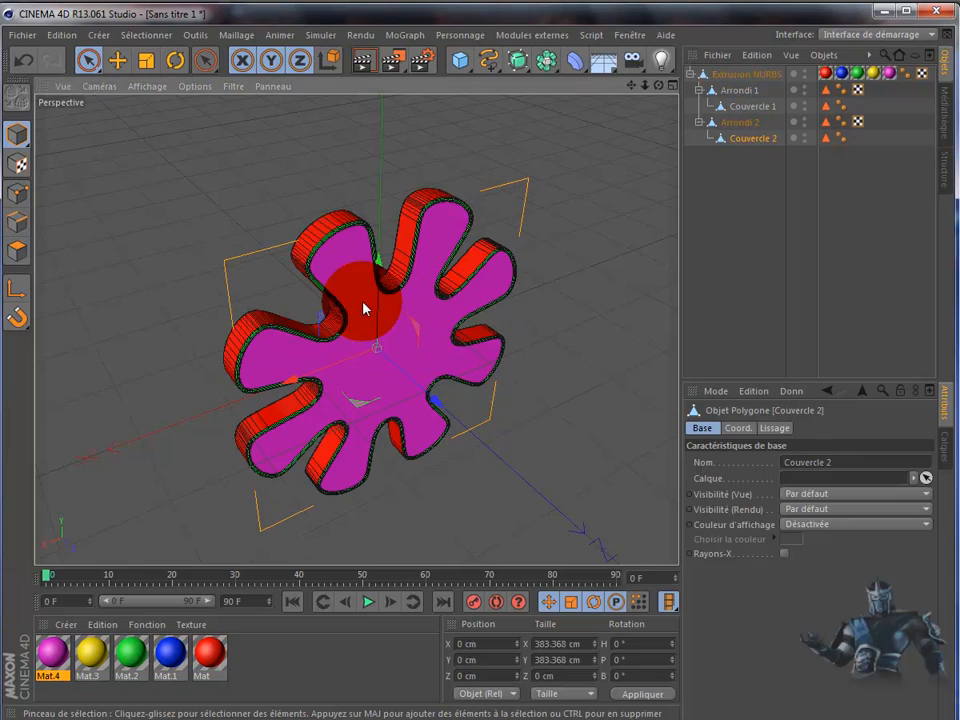
{"action": "left_click", "coordinate": [315, 231]}
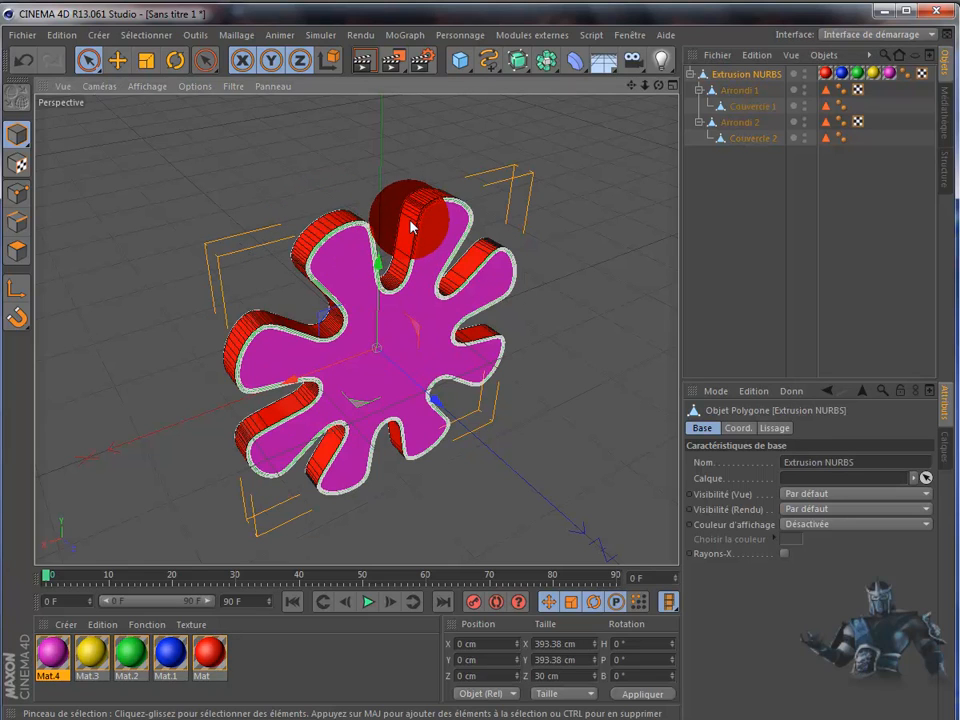
Step: In polygon mode, select the side polygons around two neighbouring petals of the flower and clear the selection
{"action": "left_click", "coordinate": [17, 250]}
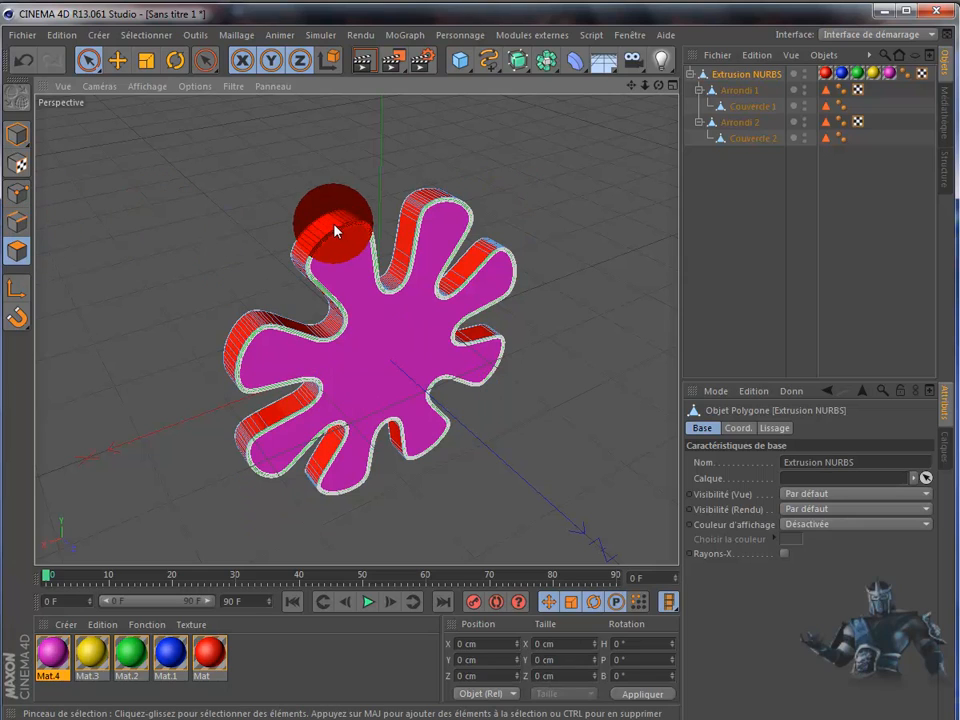
{"action": "mouse_move", "coordinate": [335, 231]}
{"action": "left_mouse_down"}
{"action": "mouse_move", "coordinate": [326, 223]}
{"action": "mouse_move", "coordinate": [307, 244]}
{"action": "mouse_move", "coordinate": [306, 274]}
{"action": "mouse_move", "coordinate": [330, 322]}
{"action": "mouse_move", "coordinate": [225, 336]}
{"action": "mouse_move", "coordinate": [225, 418]}
{"action": "left_mouse_up"}
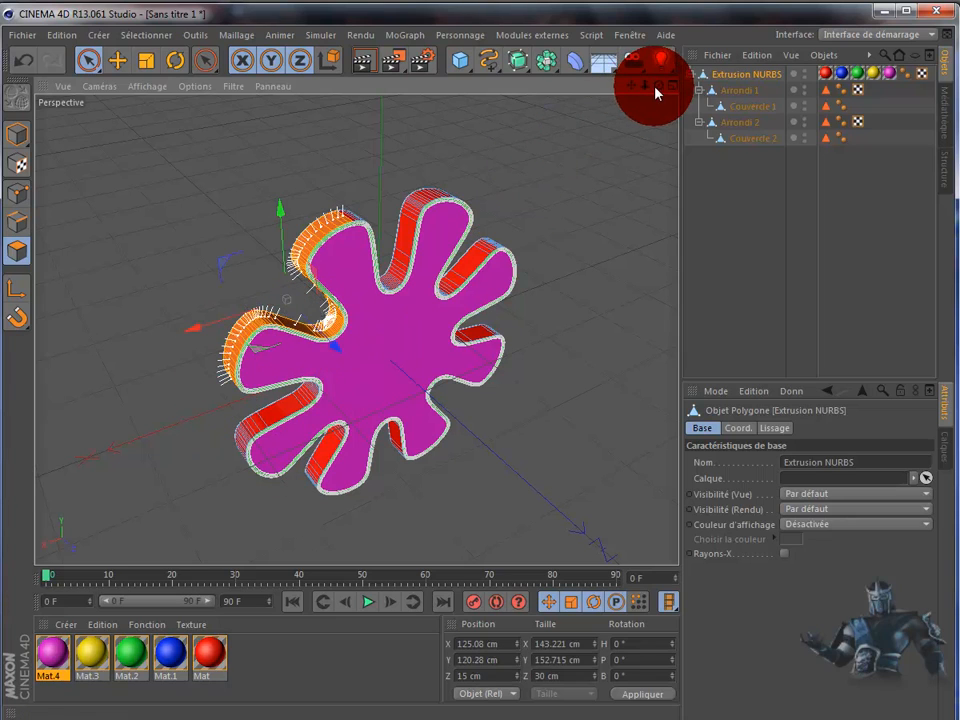
{"action": "left_click_drag", "start_coordinate": [658, 86], "coordinate": [558, 169]}
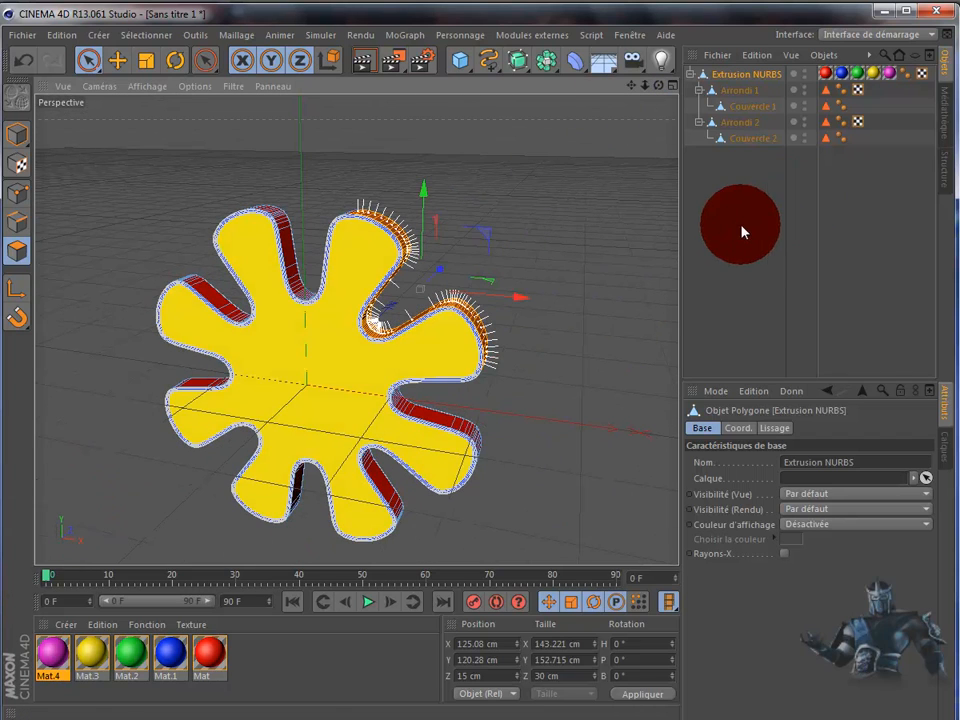
{"action": "left_click", "coordinate": [584, 249]}
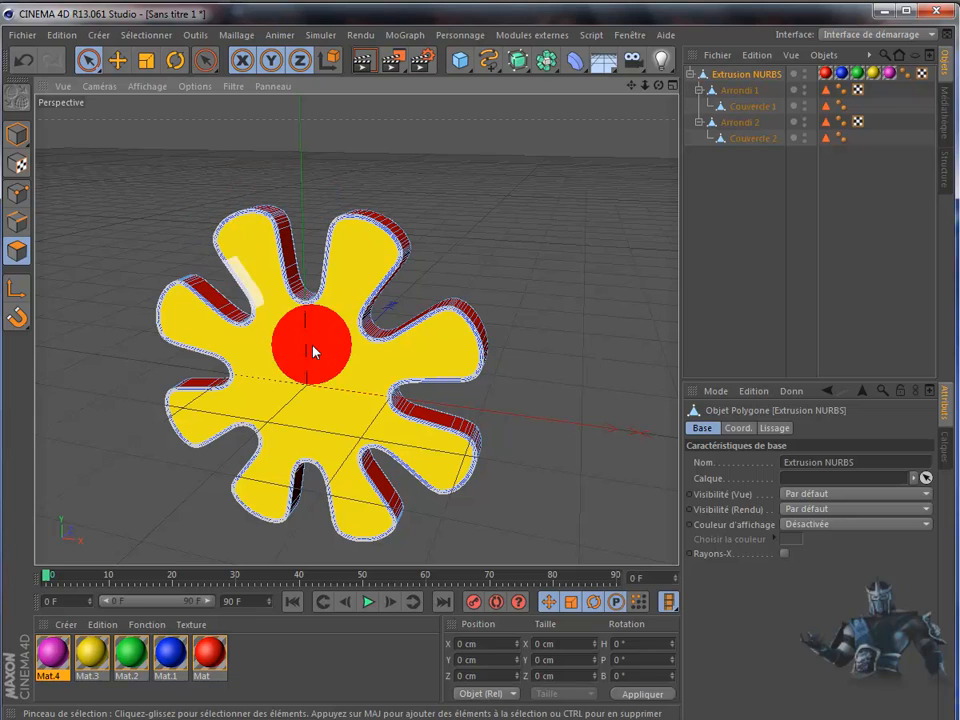
{"action": "left_click", "coordinate": [810, 495]}
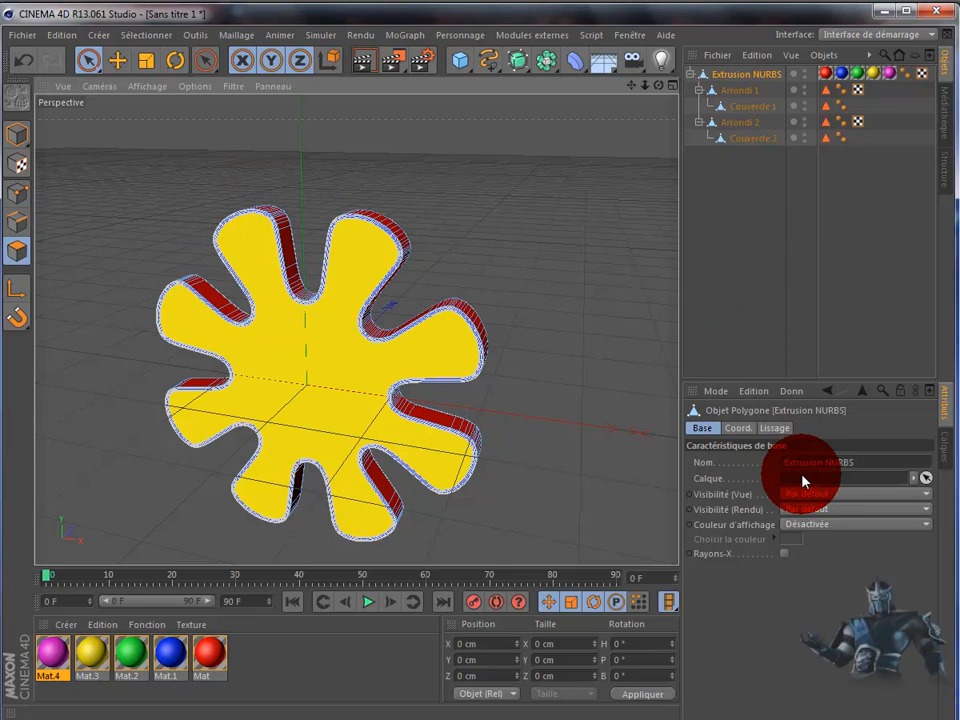
{"action": "left_click", "coordinate": [401, 280]}
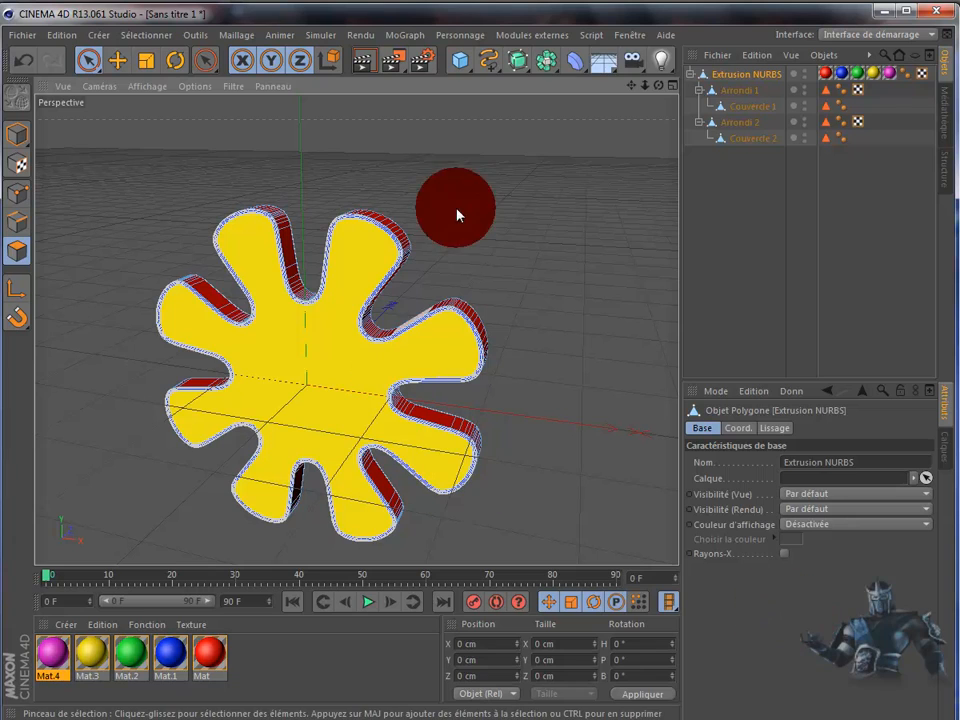
Step: Add a Spirale spline to the scene
{"action": "left_click_drag", "start_coordinate": [496, 400], "coordinate": [518, 390], "text": "alt"}
{"action": "left_click", "coordinate": [496, 70]}
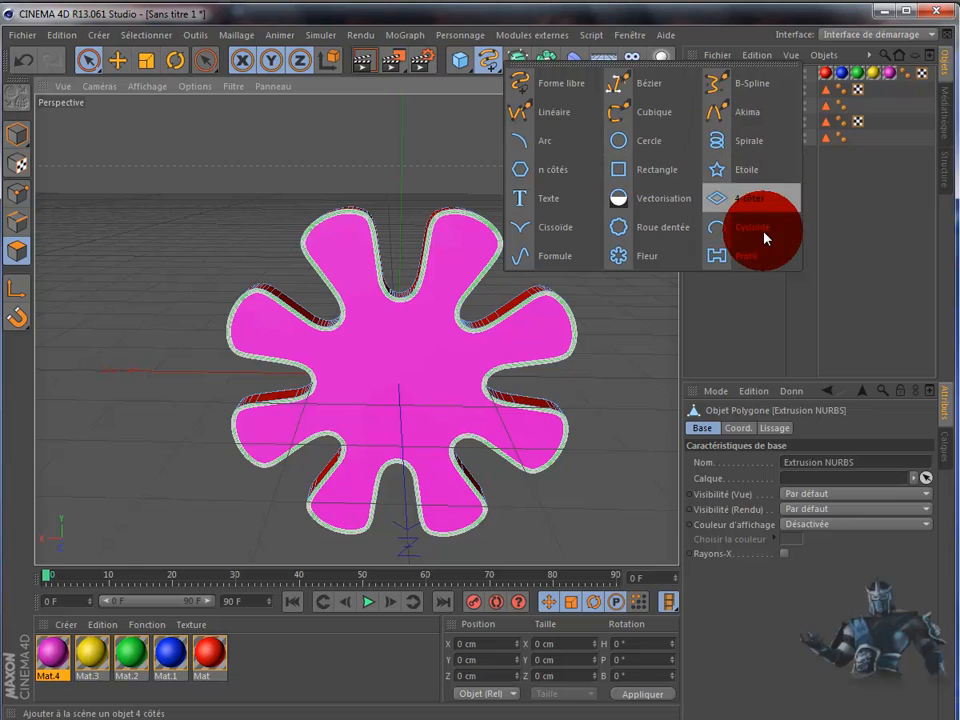
{"action": "left_click", "coordinate": [720, 146]}
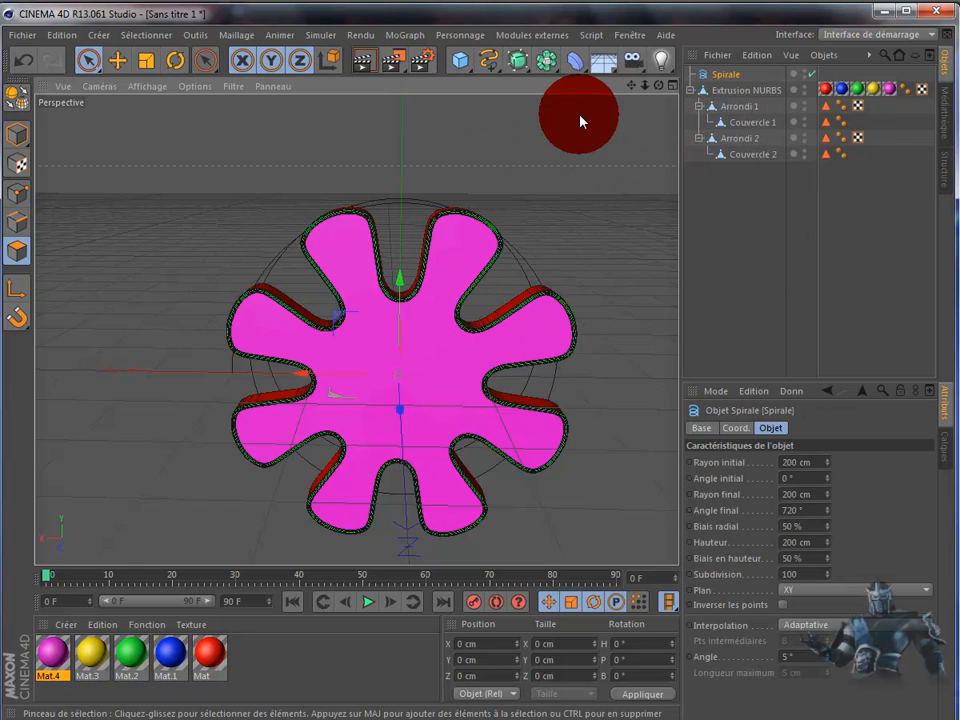
Step: In model mode, move the Extrusion NURBS flower to about X 483 cm, Y 46 cm, clear of the spiral
{"action": "left_click", "coordinate": [735, 90]}
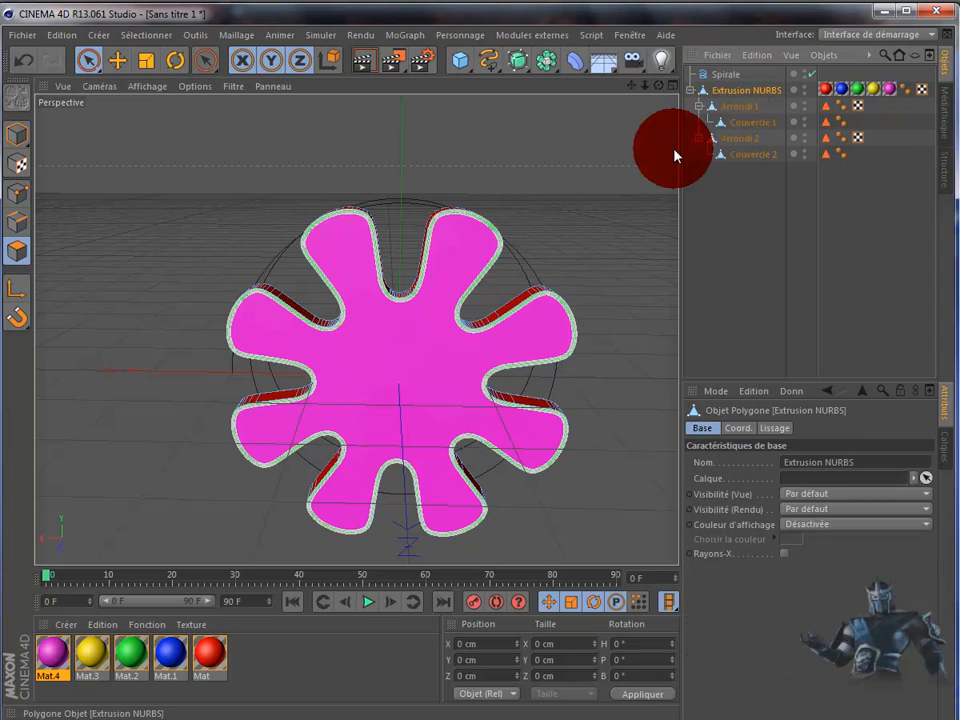
{"action": "left_click", "coordinate": [17, 137]}
{"action": "left_click", "coordinate": [418, 377]}
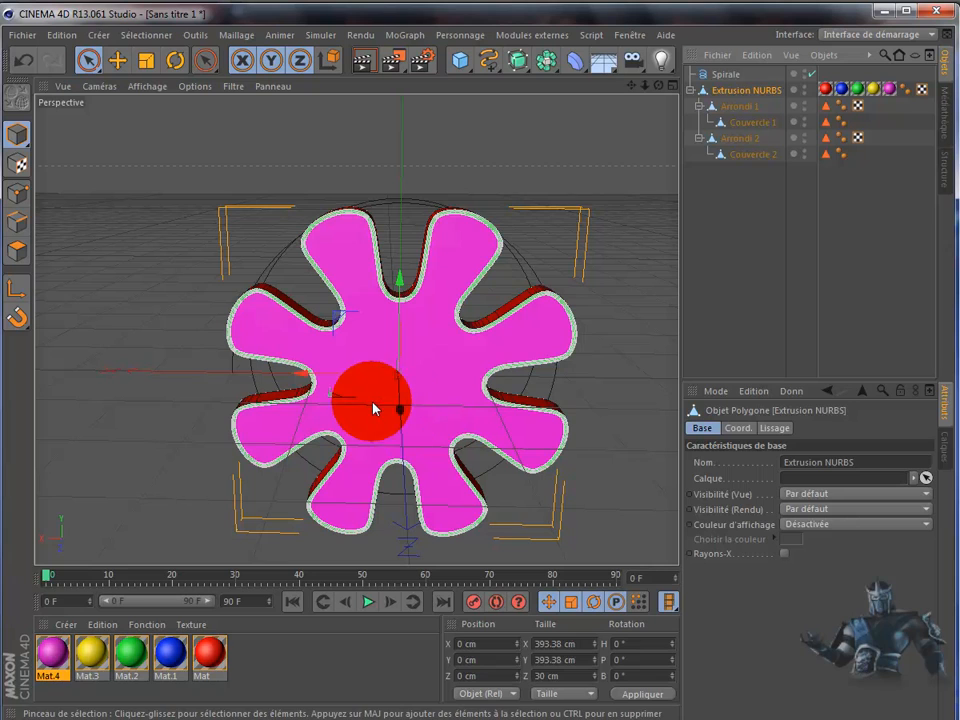
{"action": "left_click_drag", "start_coordinate": [400, 285], "coordinate": [381, 279]}
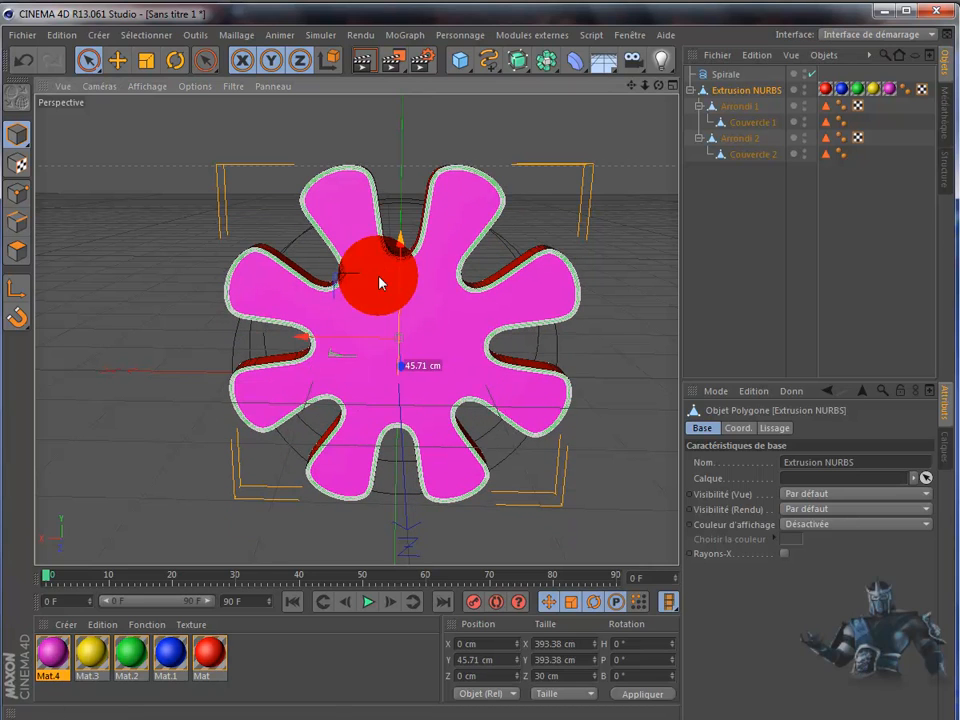
{"action": "left_click_drag", "start_coordinate": [290, 344], "coordinate": [478, 345]}
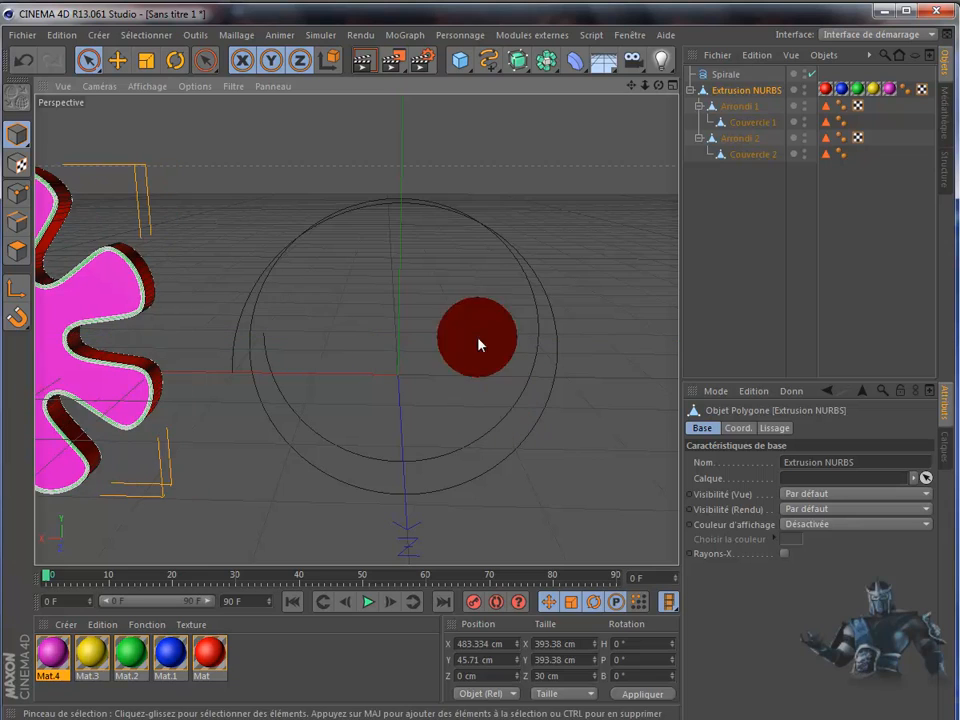
Step: Collapse the flower's hierarchy and add a new Extrusion NURBS as the parent of the Spirale spline
{"action": "left_click", "coordinate": [736, 77]}
{"action": "left_click", "coordinate": [690, 91]}
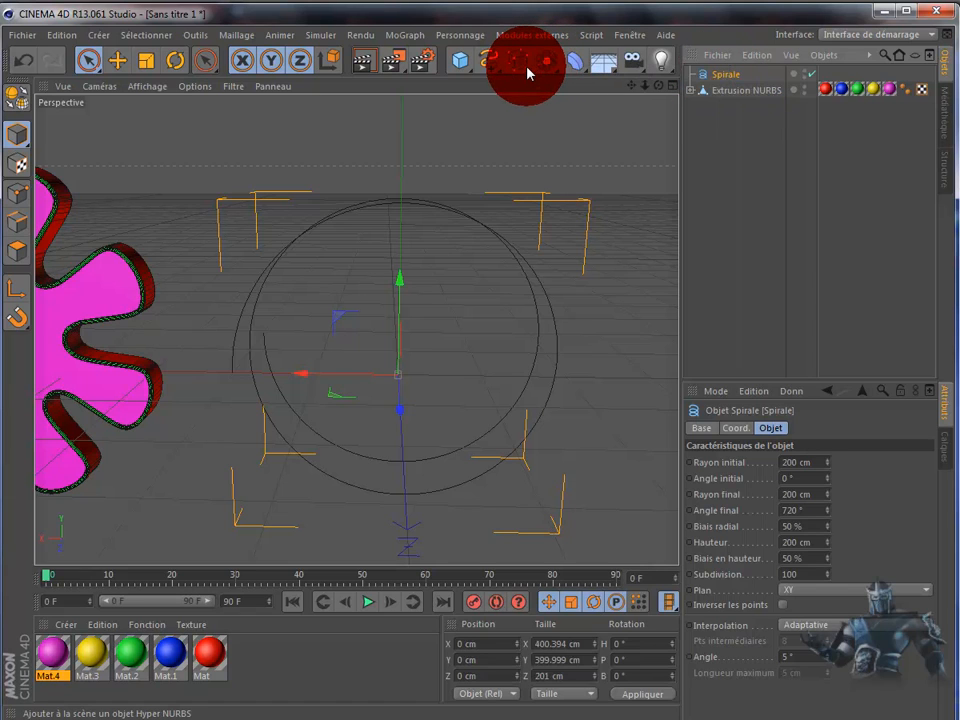
{"action": "left_click_drag", "start_coordinate": [528, 72], "coordinate": [755, 87], "text": "alt"}
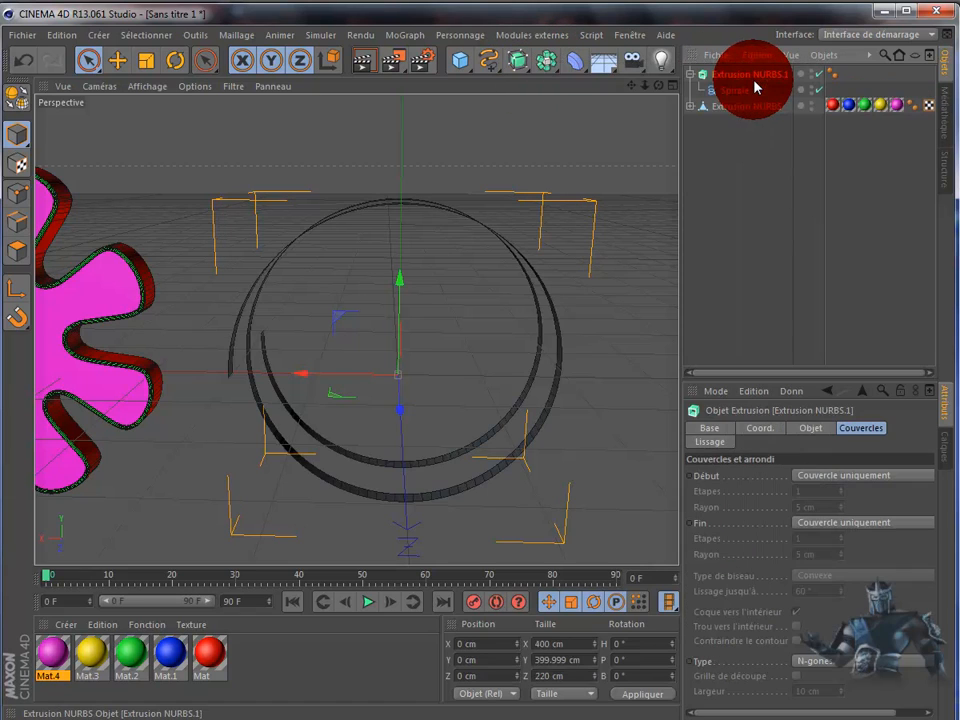
Step: Set the spiral extrusion's Z movement to 33 cm, its subdivision to 3 and its iso-subdivision to 7
{"action": "mouse_move", "coordinate": [658, 85]}
{"action": "left_mouse_down"}
{"action": "mouse_move", "coordinate": [509, 395]}
{"action": "mouse_move", "coordinate": [519, 399]}
{"action": "mouse_move", "coordinate": [484, 396]}
{"action": "mouse_move", "coordinate": [510, 399]}
{"action": "mouse_move", "coordinate": [504, 407]}
{"action": "mouse_move", "coordinate": [510, 399]}
{"action": "left_mouse_up"}
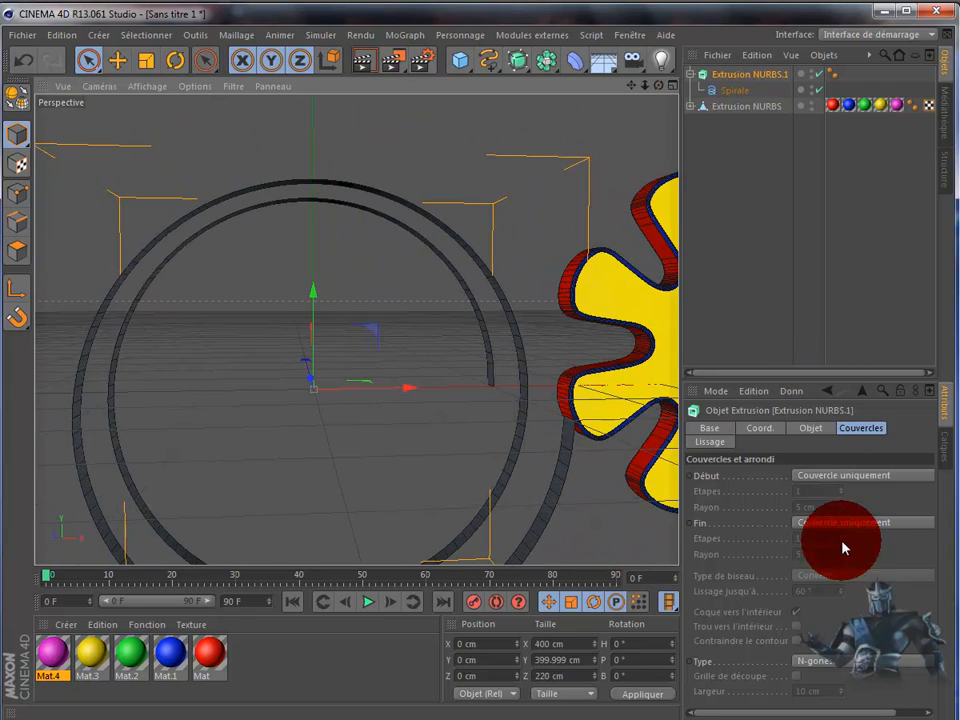
{"action": "left_click", "coordinate": [811, 432]}
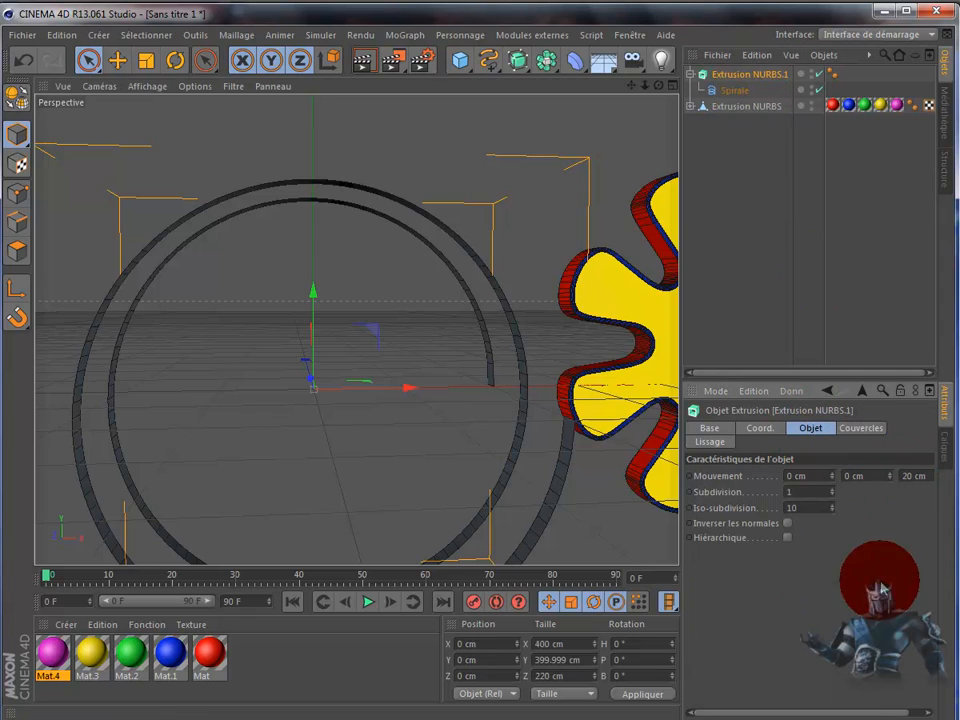
{"action": "left_click_drag", "start_coordinate": [856, 714], "coordinate": [892, 716]}
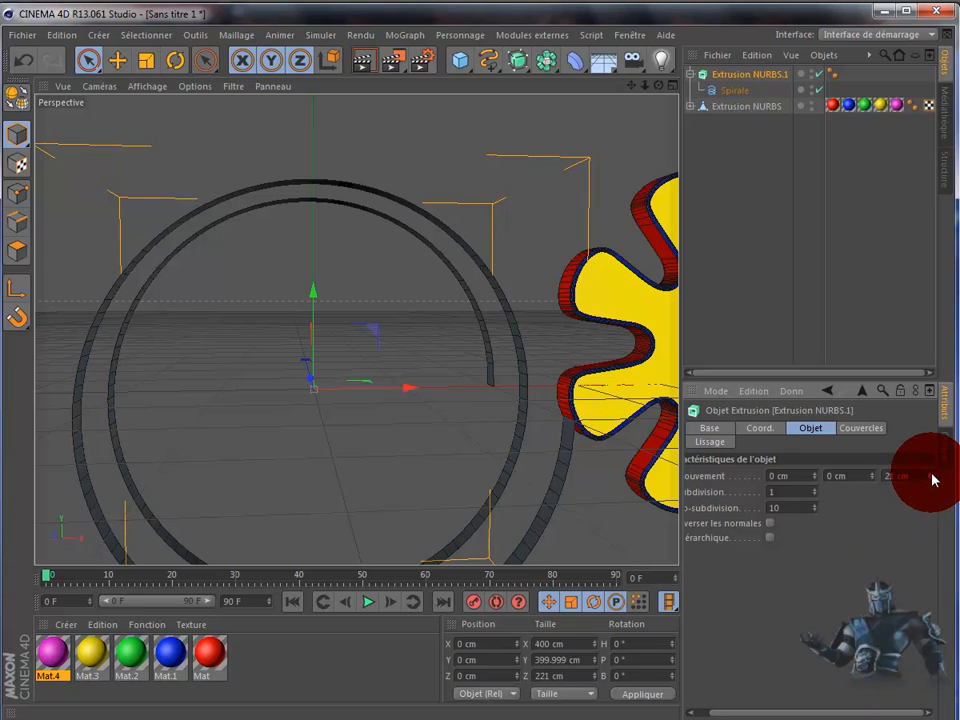
{"action": "left_click_drag", "start_coordinate": [932, 480], "coordinate": [932, 479]}
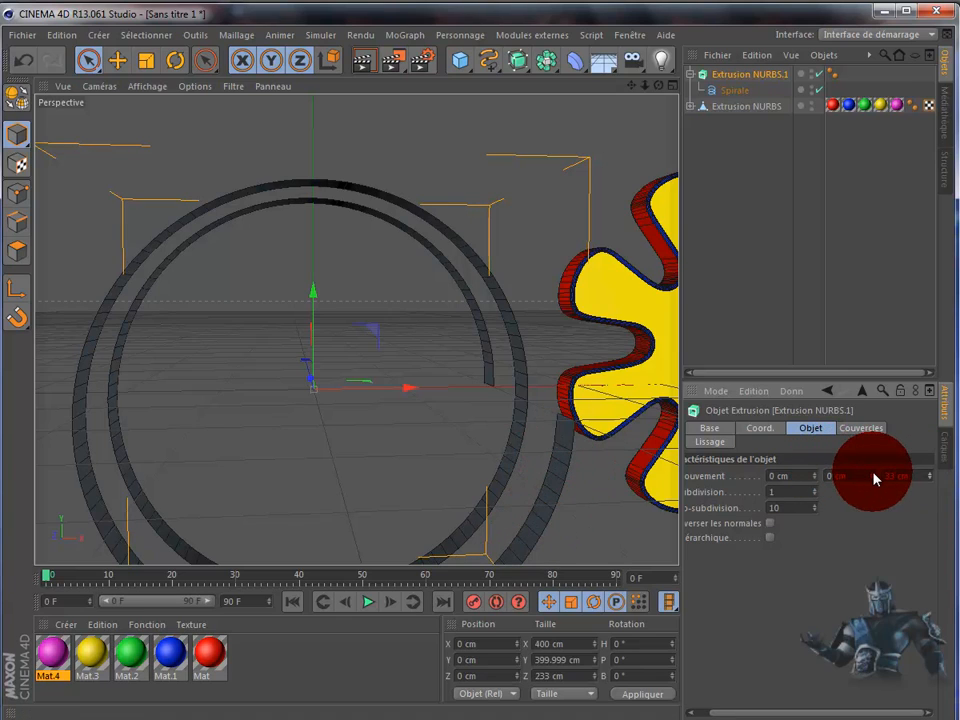
{"action": "left_click_drag", "start_coordinate": [874, 477], "coordinate": [817, 503]}
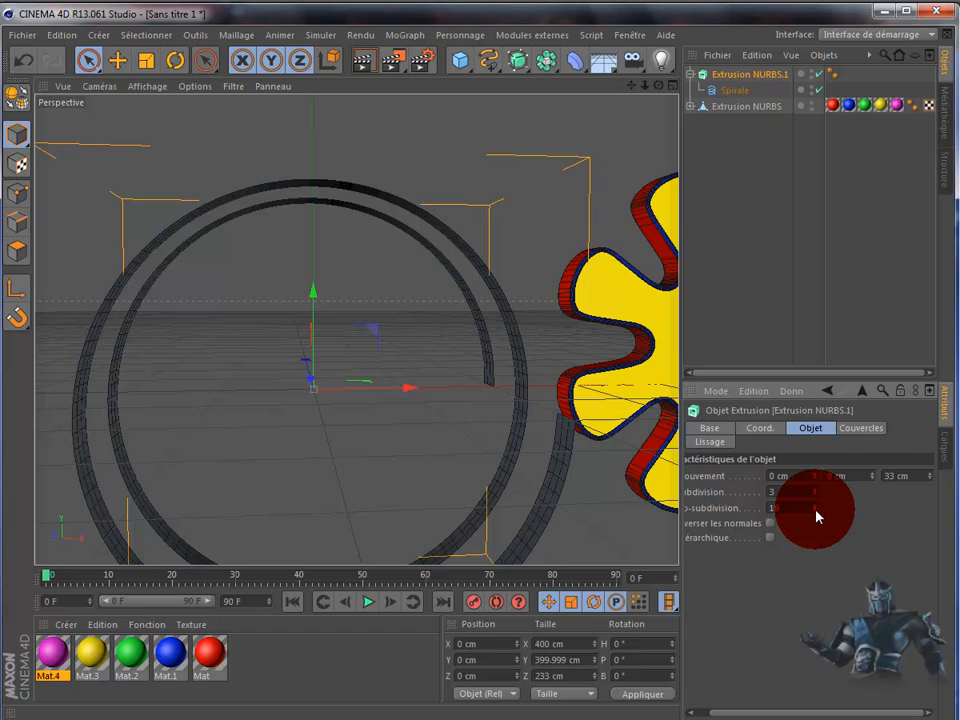
{"action": "type", "text": "7"}
{"action": "key", "text": "Return"}
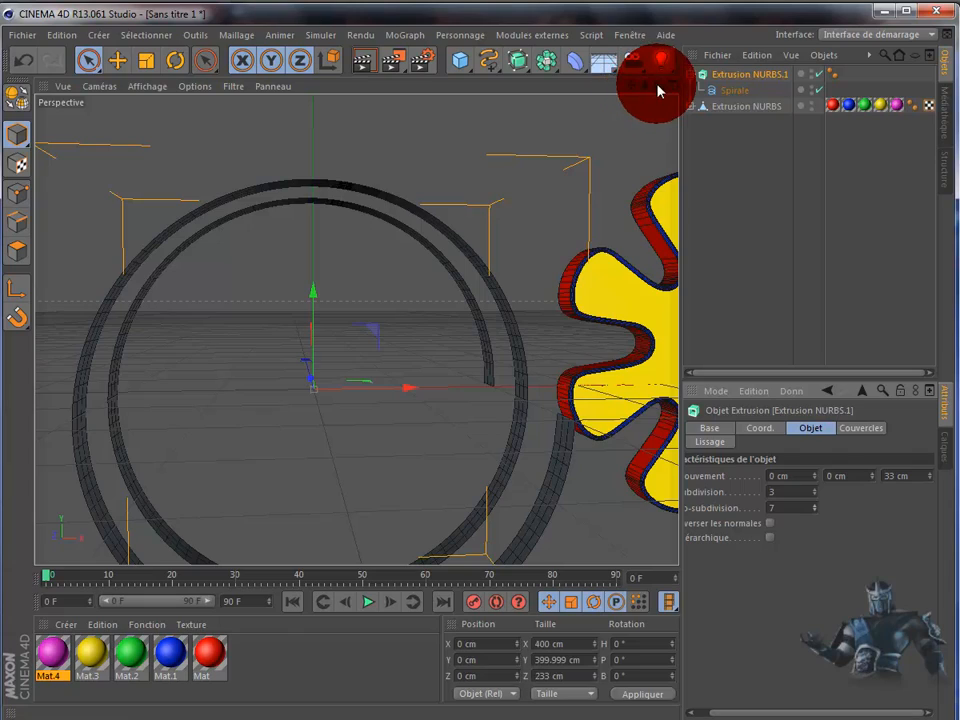
Step: Set both the start and end caps of the spiral's Extrusion NURBS to Couvercle et biseau
{"action": "left_click_drag", "start_coordinate": [657, 85], "coordinate": [508, 396]}
{"action": "left_click", "coordinate": [853, 428]}
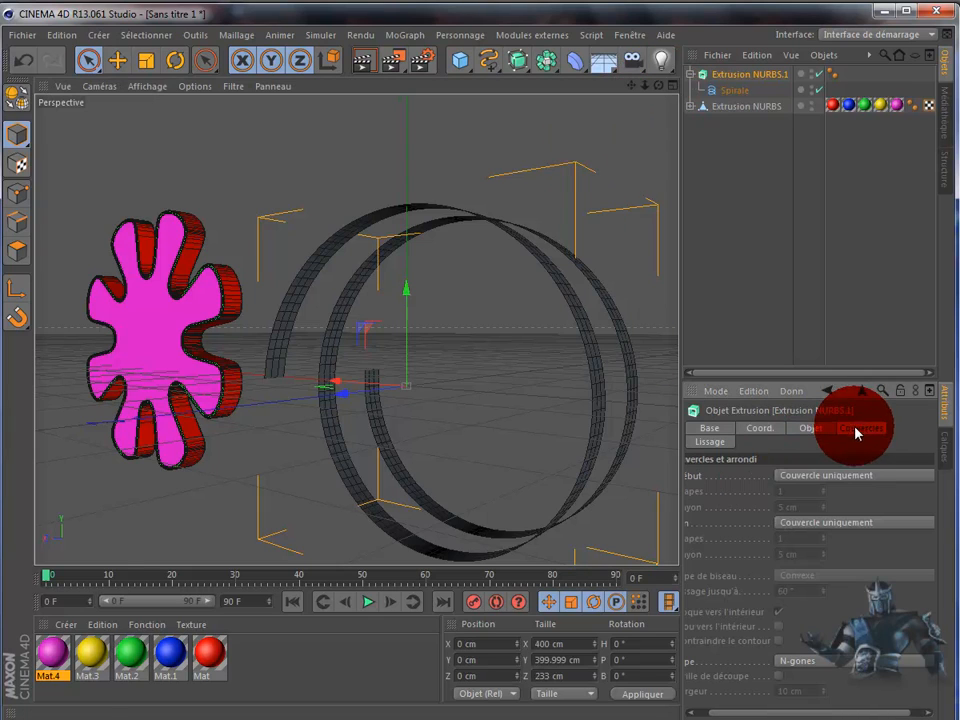
{"action": "left_click", "coordinate": [850, 475]}
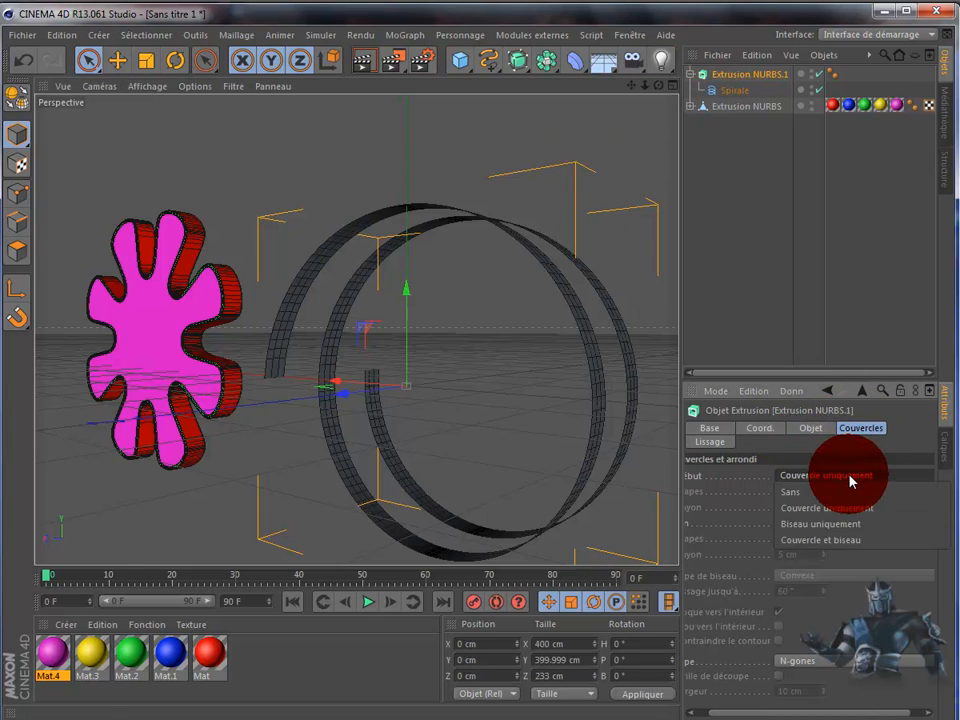
{"action": "left_click", "coordinate": [833, 543]}
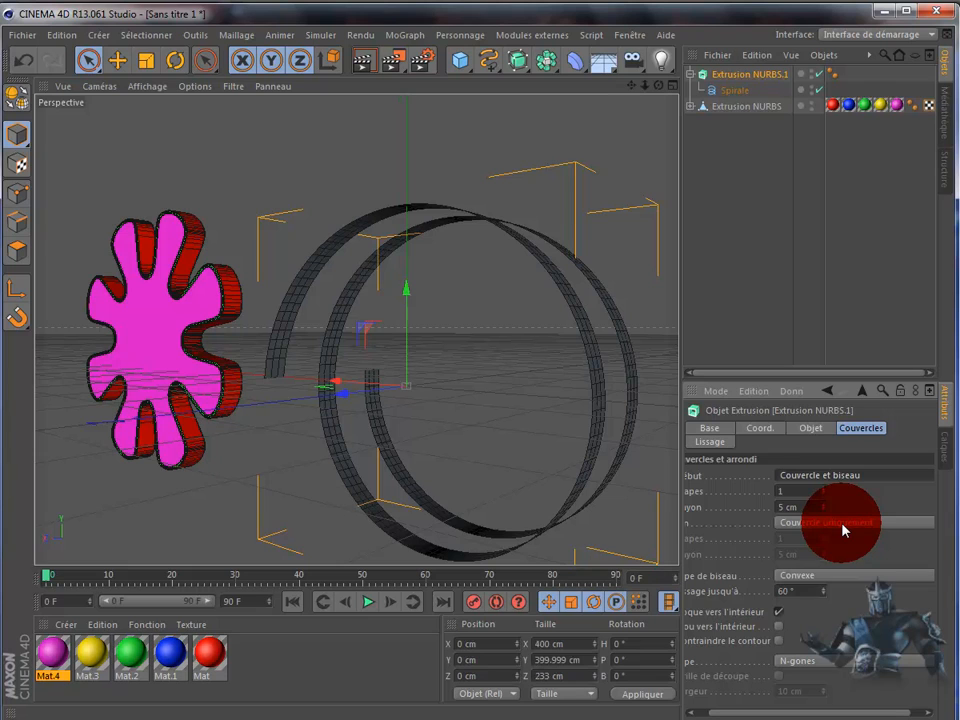
{"action": "left_click", "coordinate": [843, 522]}
{"action": "left_click", "coordinate": [857, 589]}
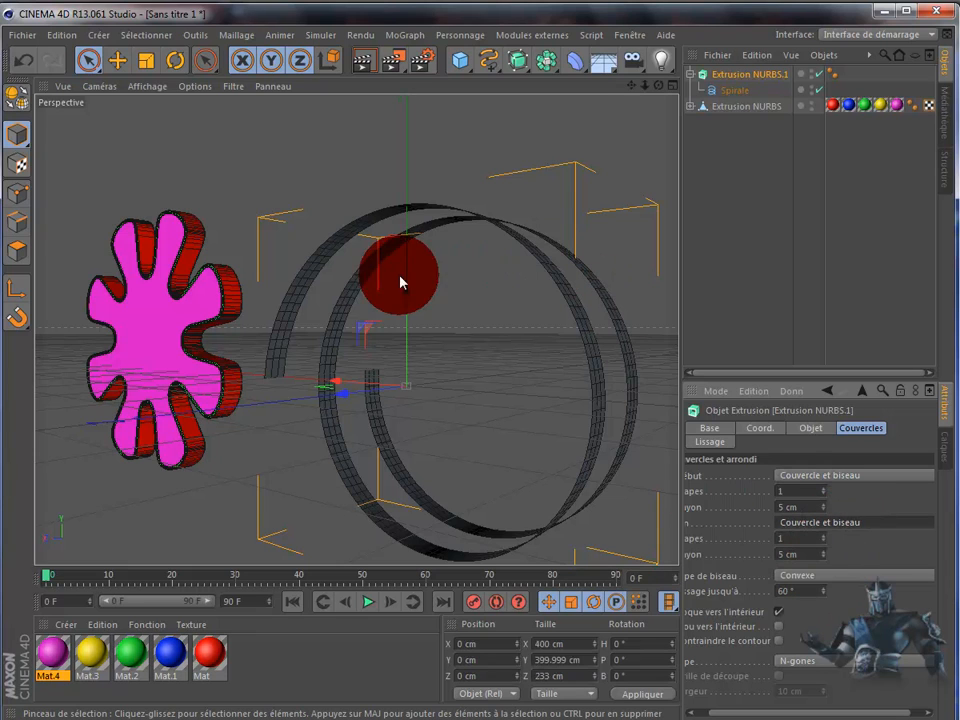
Step: Add an Extrusion contrôlée NURBS at the root of the hierarchy and make the Spirale spline its child
{"action": "mouse_move", "coordinate": [512, 395]}
{"action": "left_mouse_down", "text": "alt"}
{"action": "mouse_move", "coordinate": [525, 399]}
{"action": "mouse_move", "coordinate": [510, 399]}
{"action": "left_mouse_up", "text": "alt"}
{"action": "left_click_drag", "start_coordinate": [480, 64], "coordinate": [586, 148]}
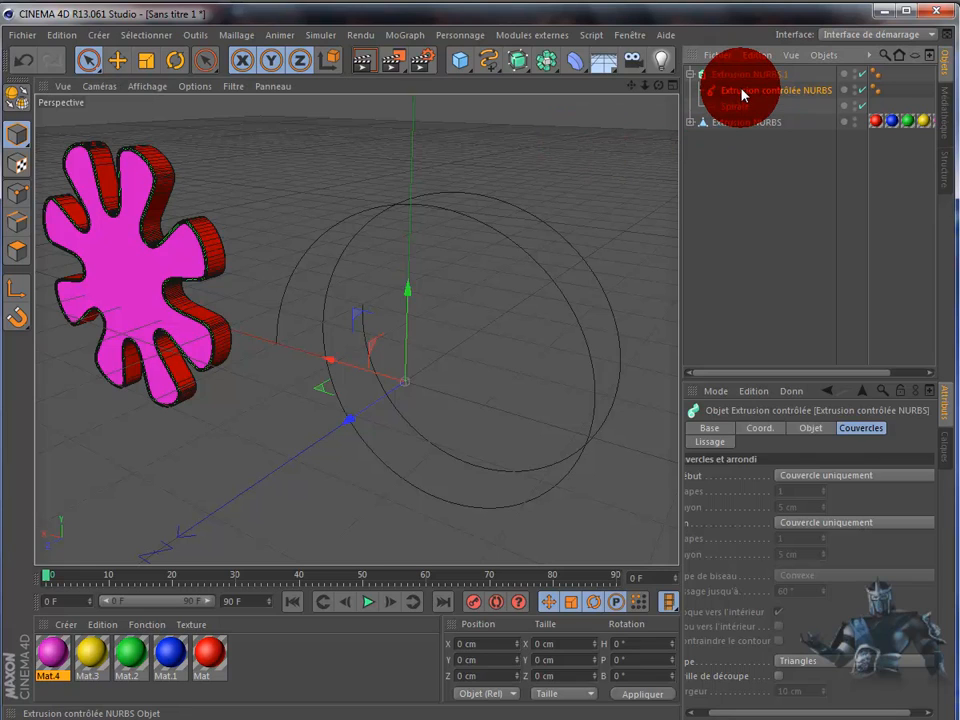
{"action": "left_click_drag", "start_coordinate": [737, 106], "coordinate": [739, 180]}
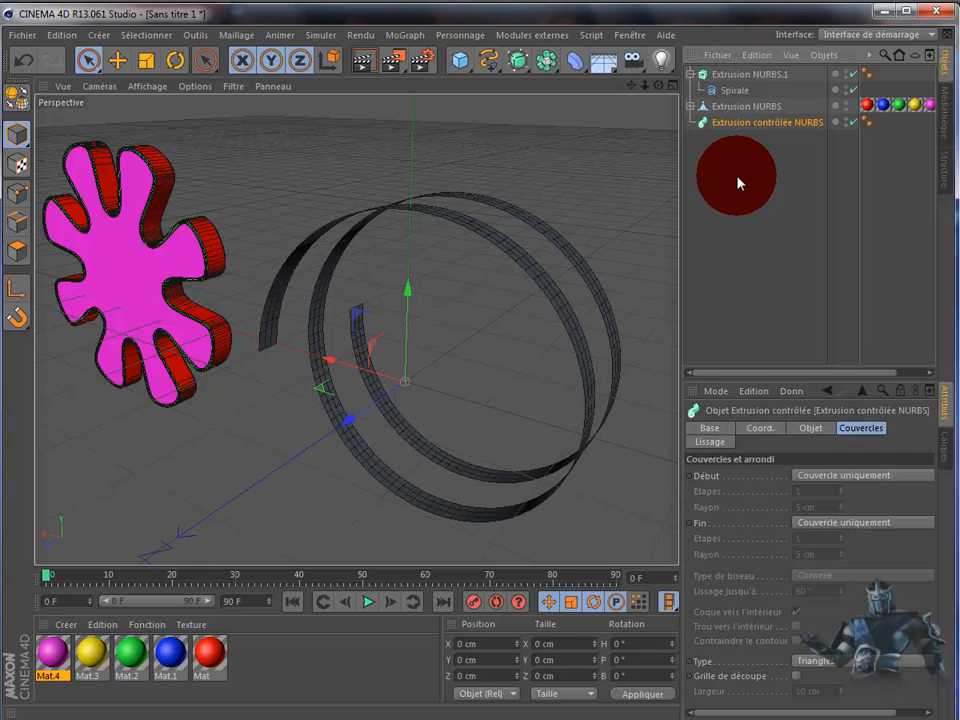
{"action": "left_click_drag", "start_coordinate": [733, 90], "coordinate": [733, 128]}
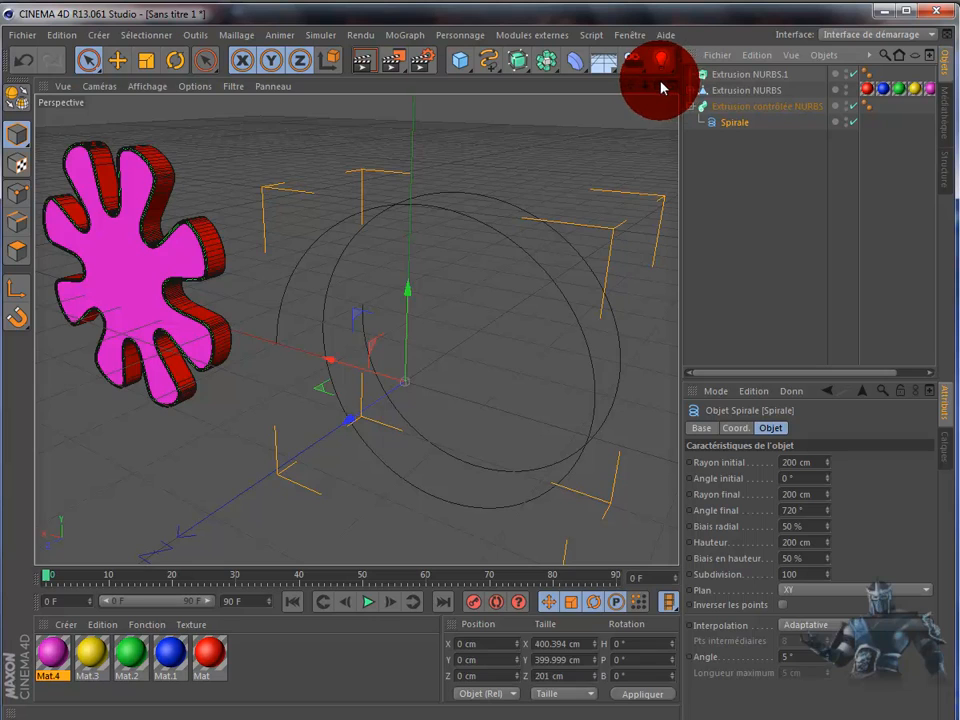
Step: Try the ZY plane for the Spirale spline and restore the XY plane
{"action": "left_click_drag", "start_coordinate": [660, 88], "coordinate": [508, 401]}
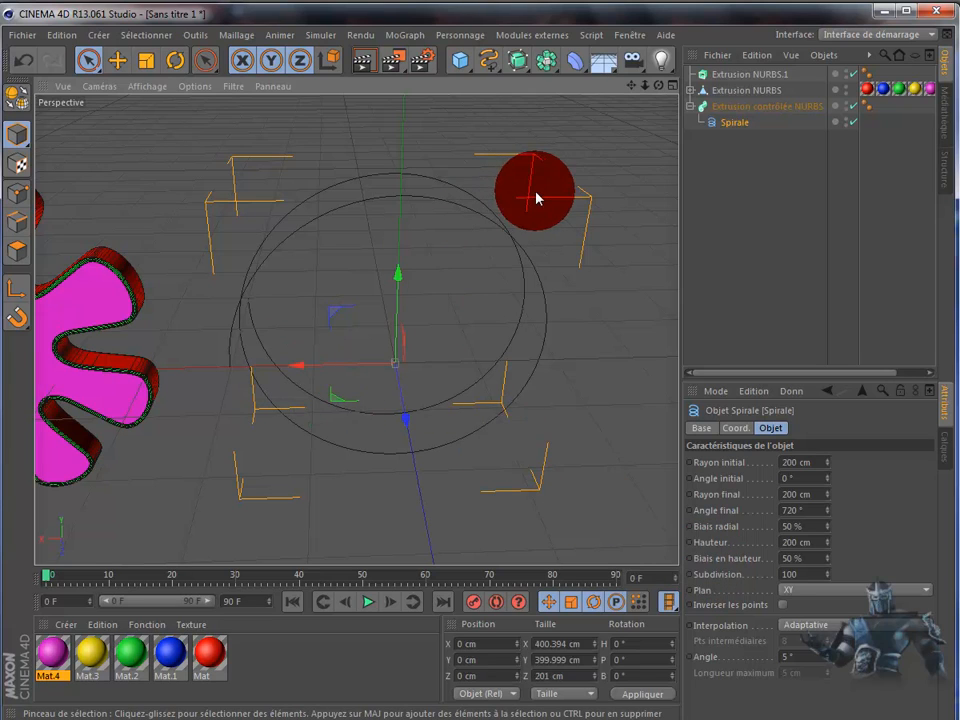
{"action": "left_click", "coordinate": [822, 589]}
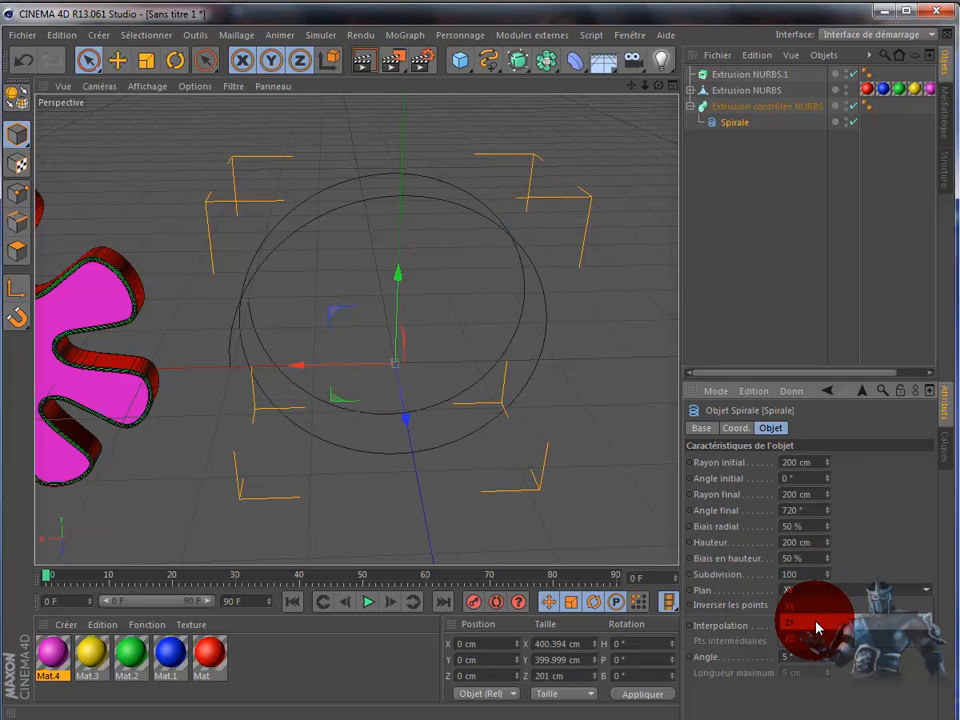
{"action": "left_click", "coordinate": [817, 627]}
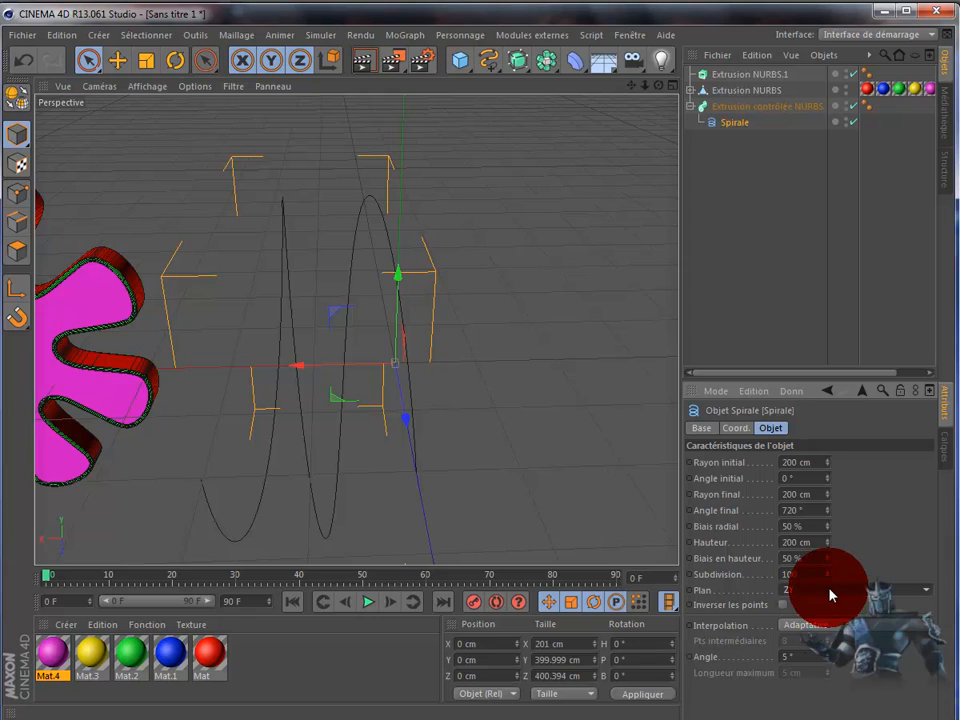
{"action": "left_click", "coordinate": [829, 594]}
{"action": "left_click", "coordinate": [821, 610]}
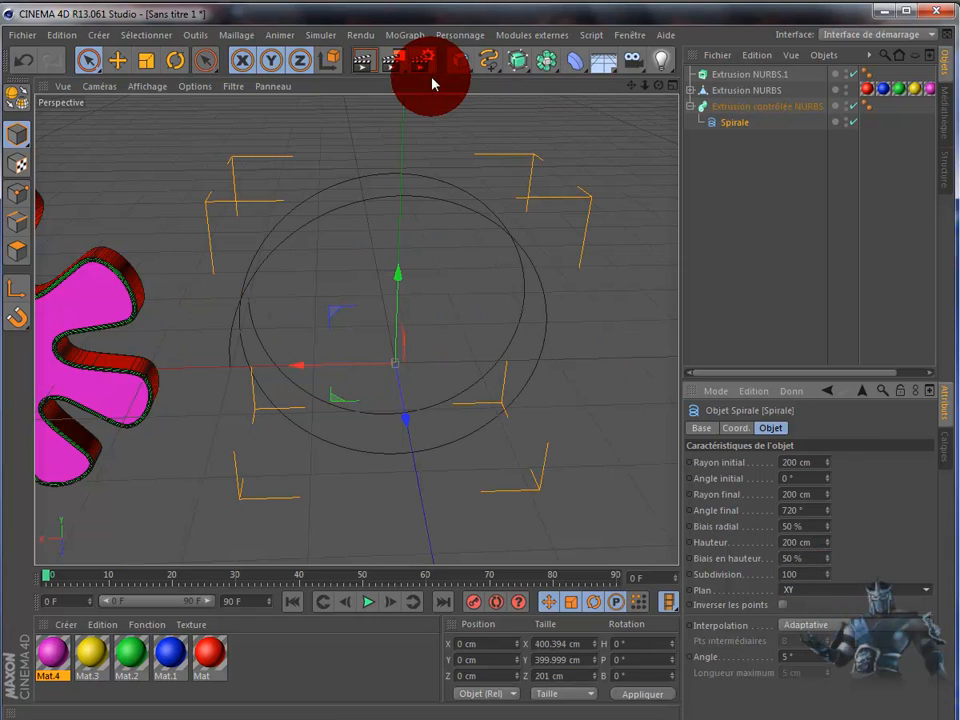
Step: Bring the flower back into view and open the choice of NURBS generators
{"action": "left_click_drag", "start_coordinate": [630, 87], "coordinate": [510, 396]}
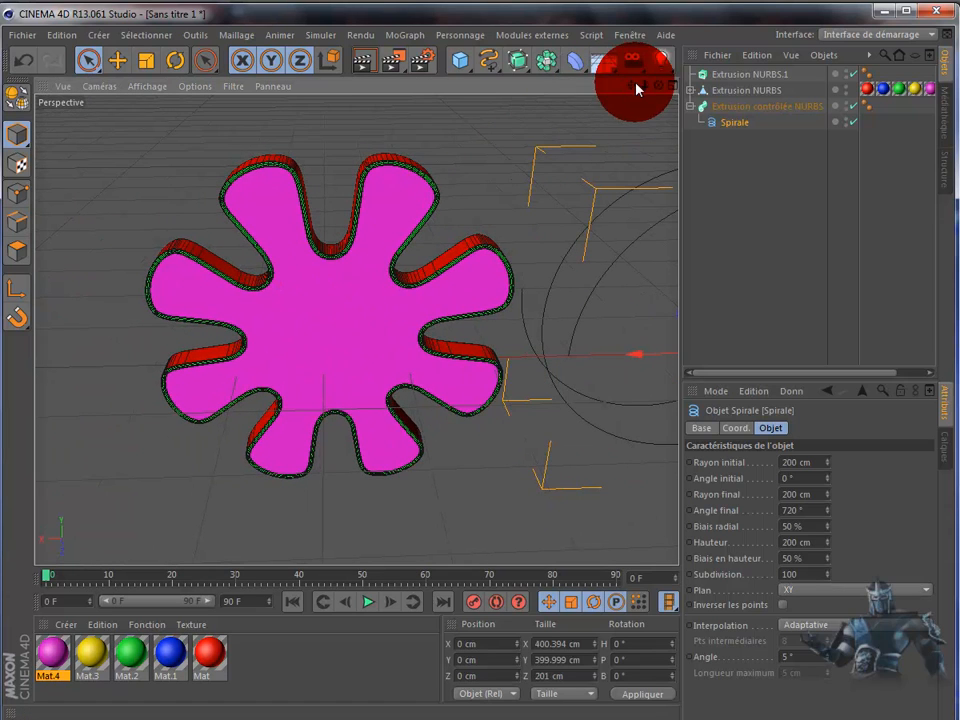
{"action": "left_click_drag", "start_coordinate": [656, 86], "coordinate": [703, 98]}
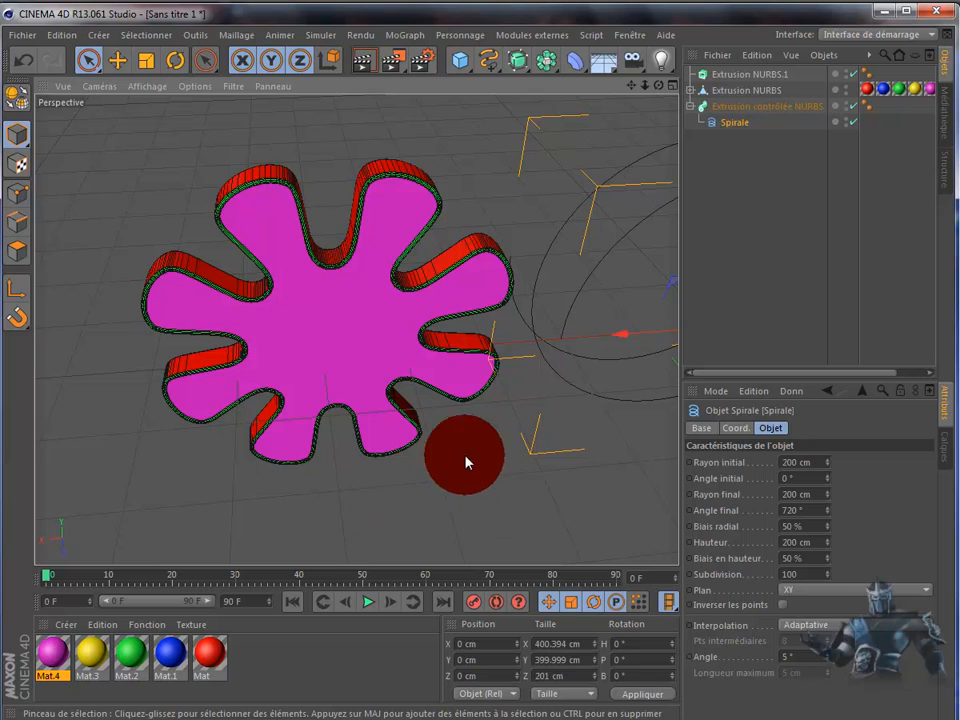
{"action": "left_click", "coordinate": [530, 74]}
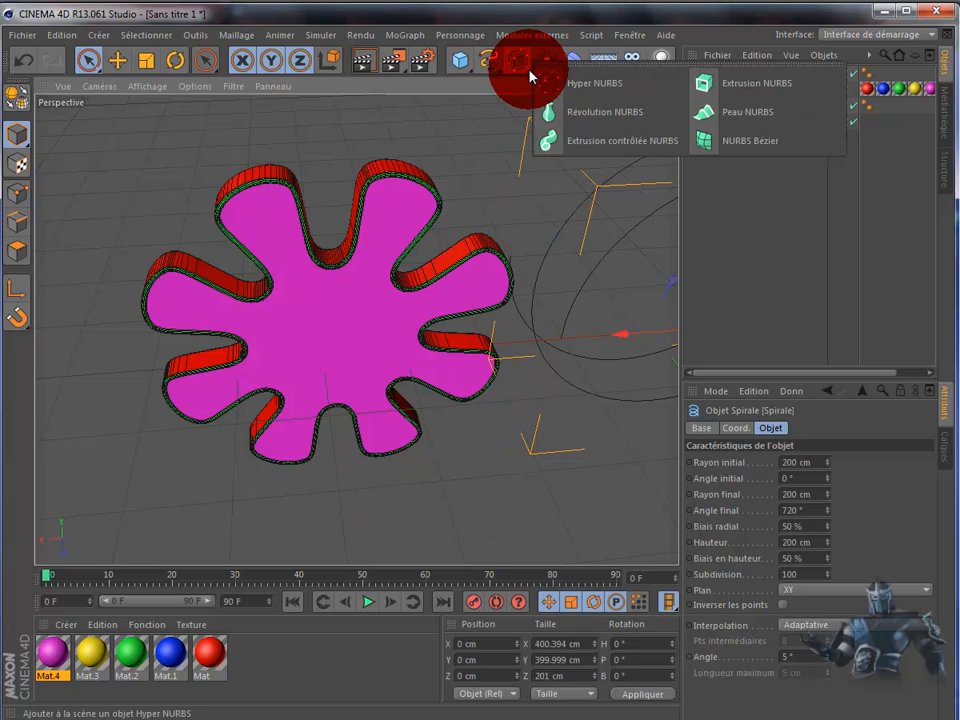